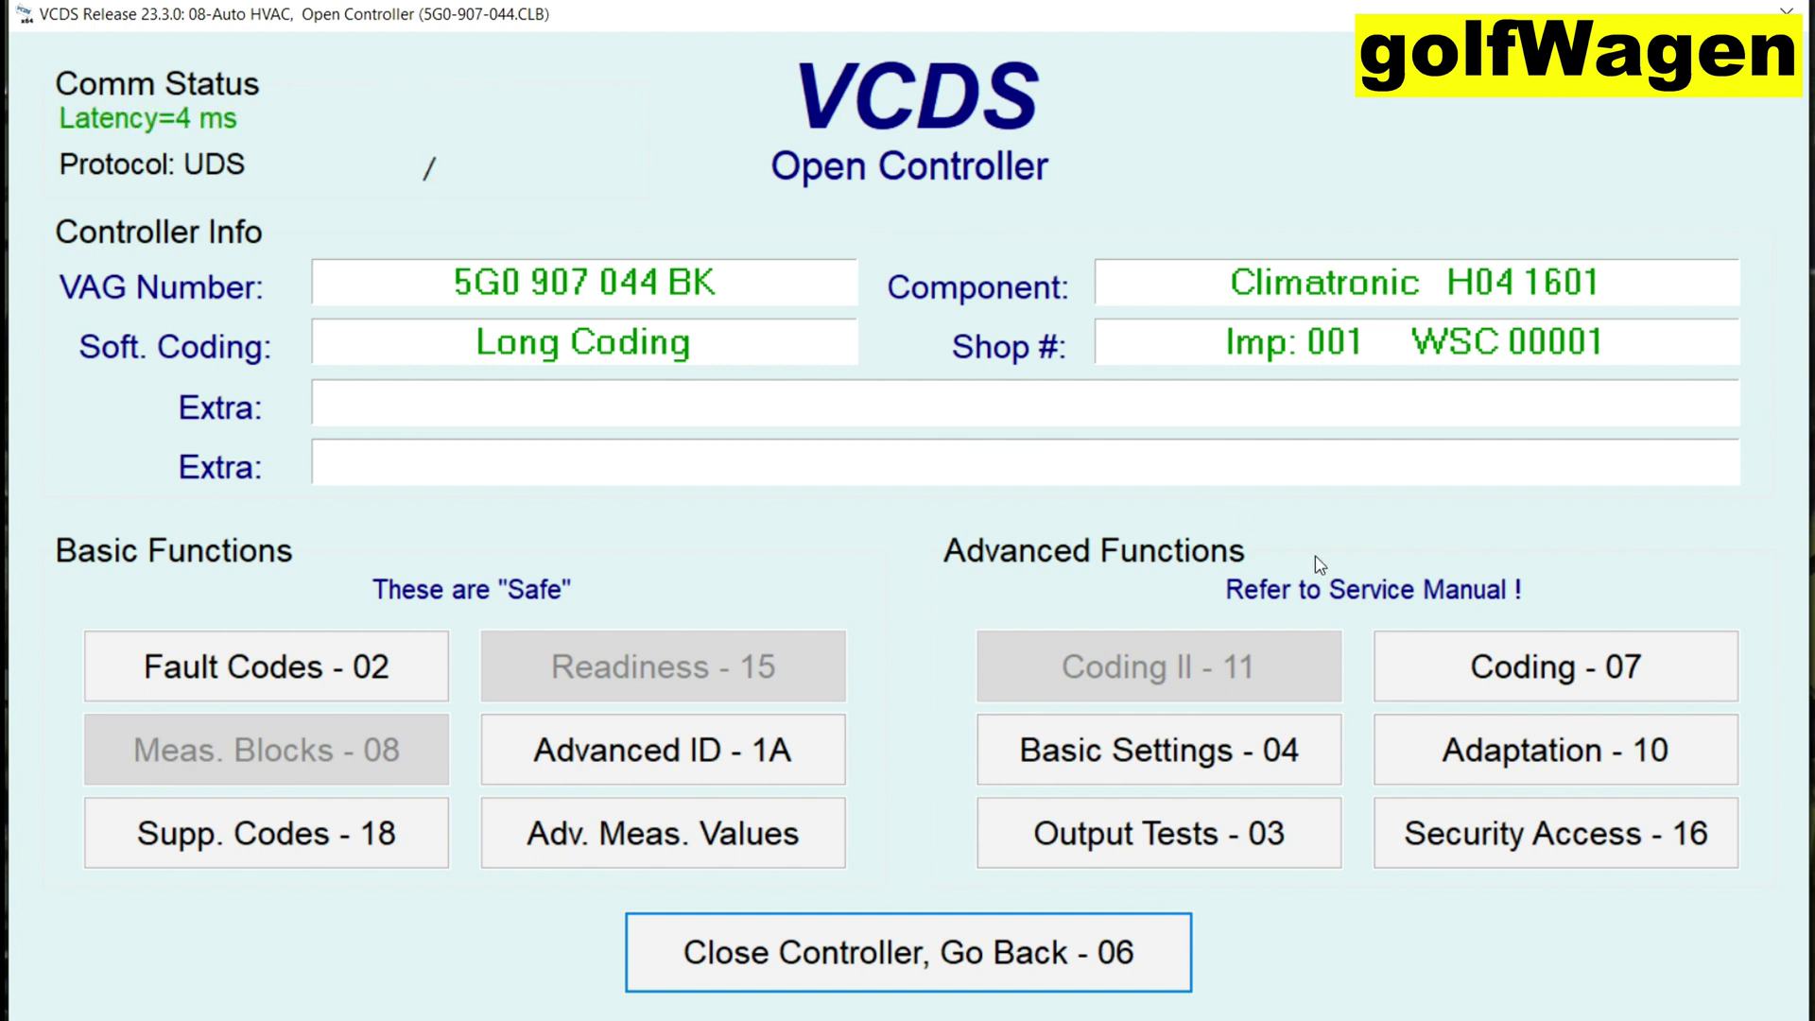
- Read and erase the fault codes of the Auto HVAC controller, and check its fault memory again
click(376, 683)
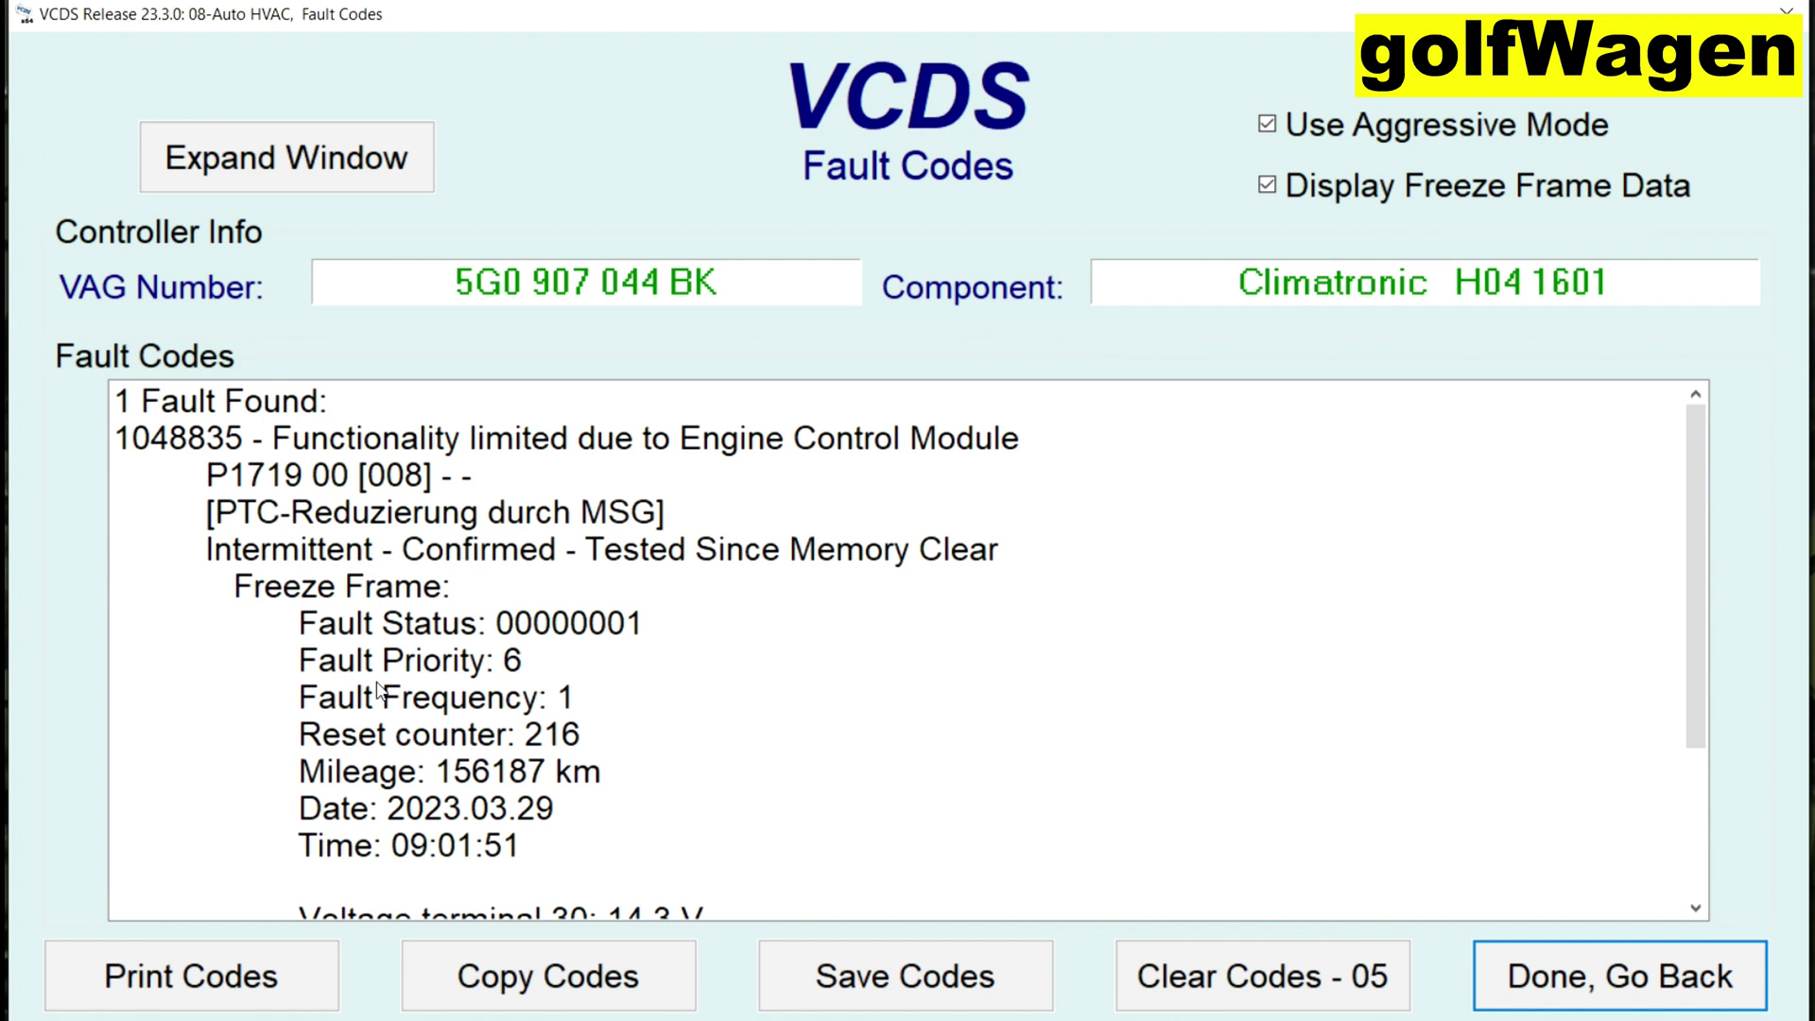
click(1275, 959)
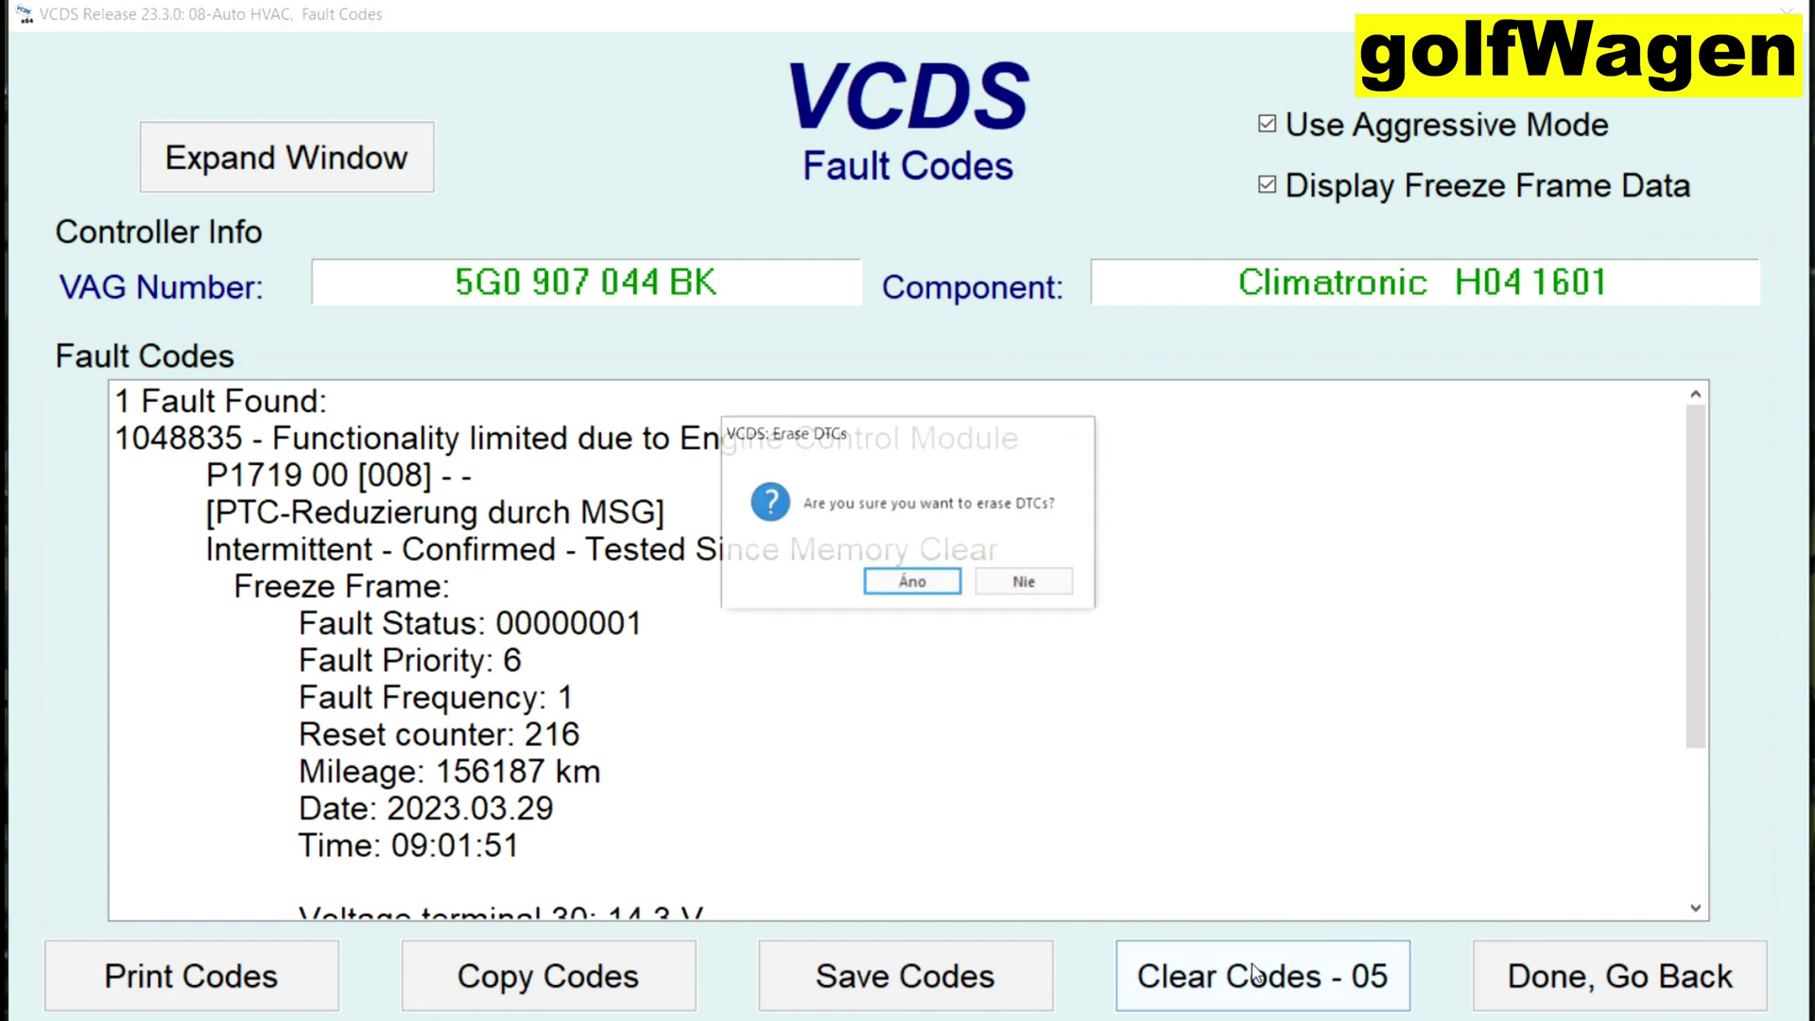
click(915, 584)
click(1580, 945)
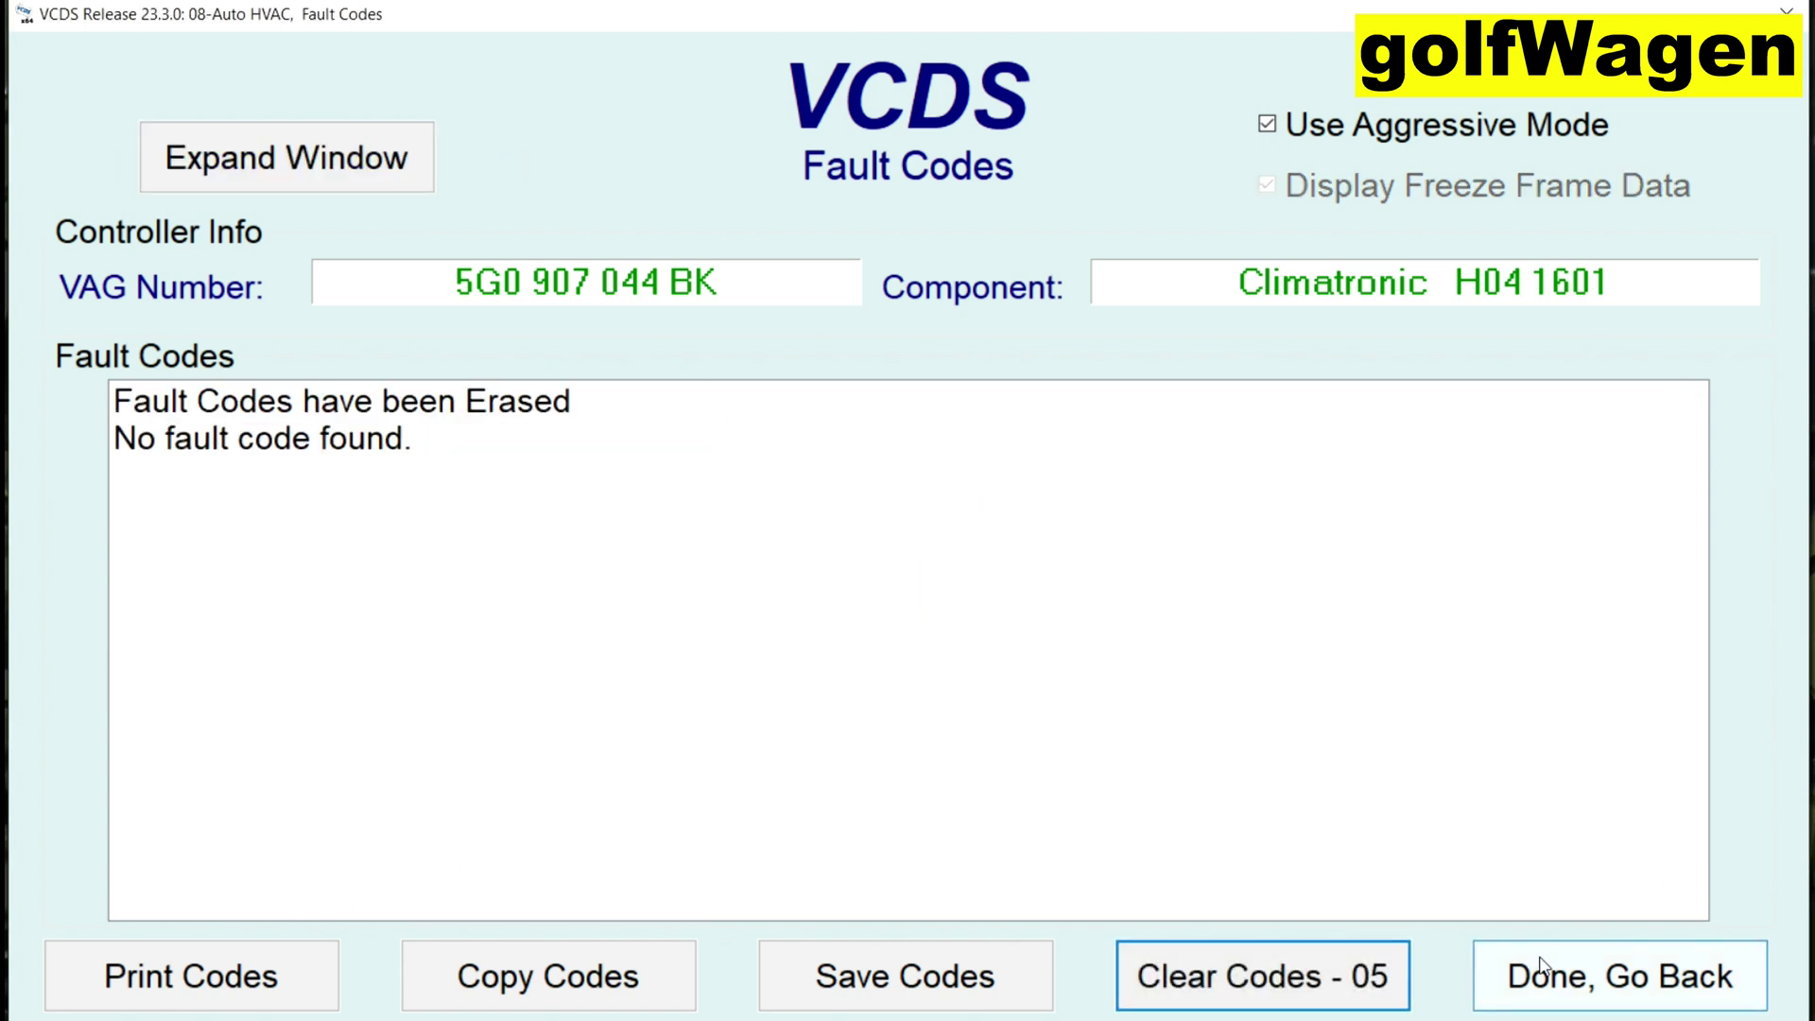
click(315, 668)
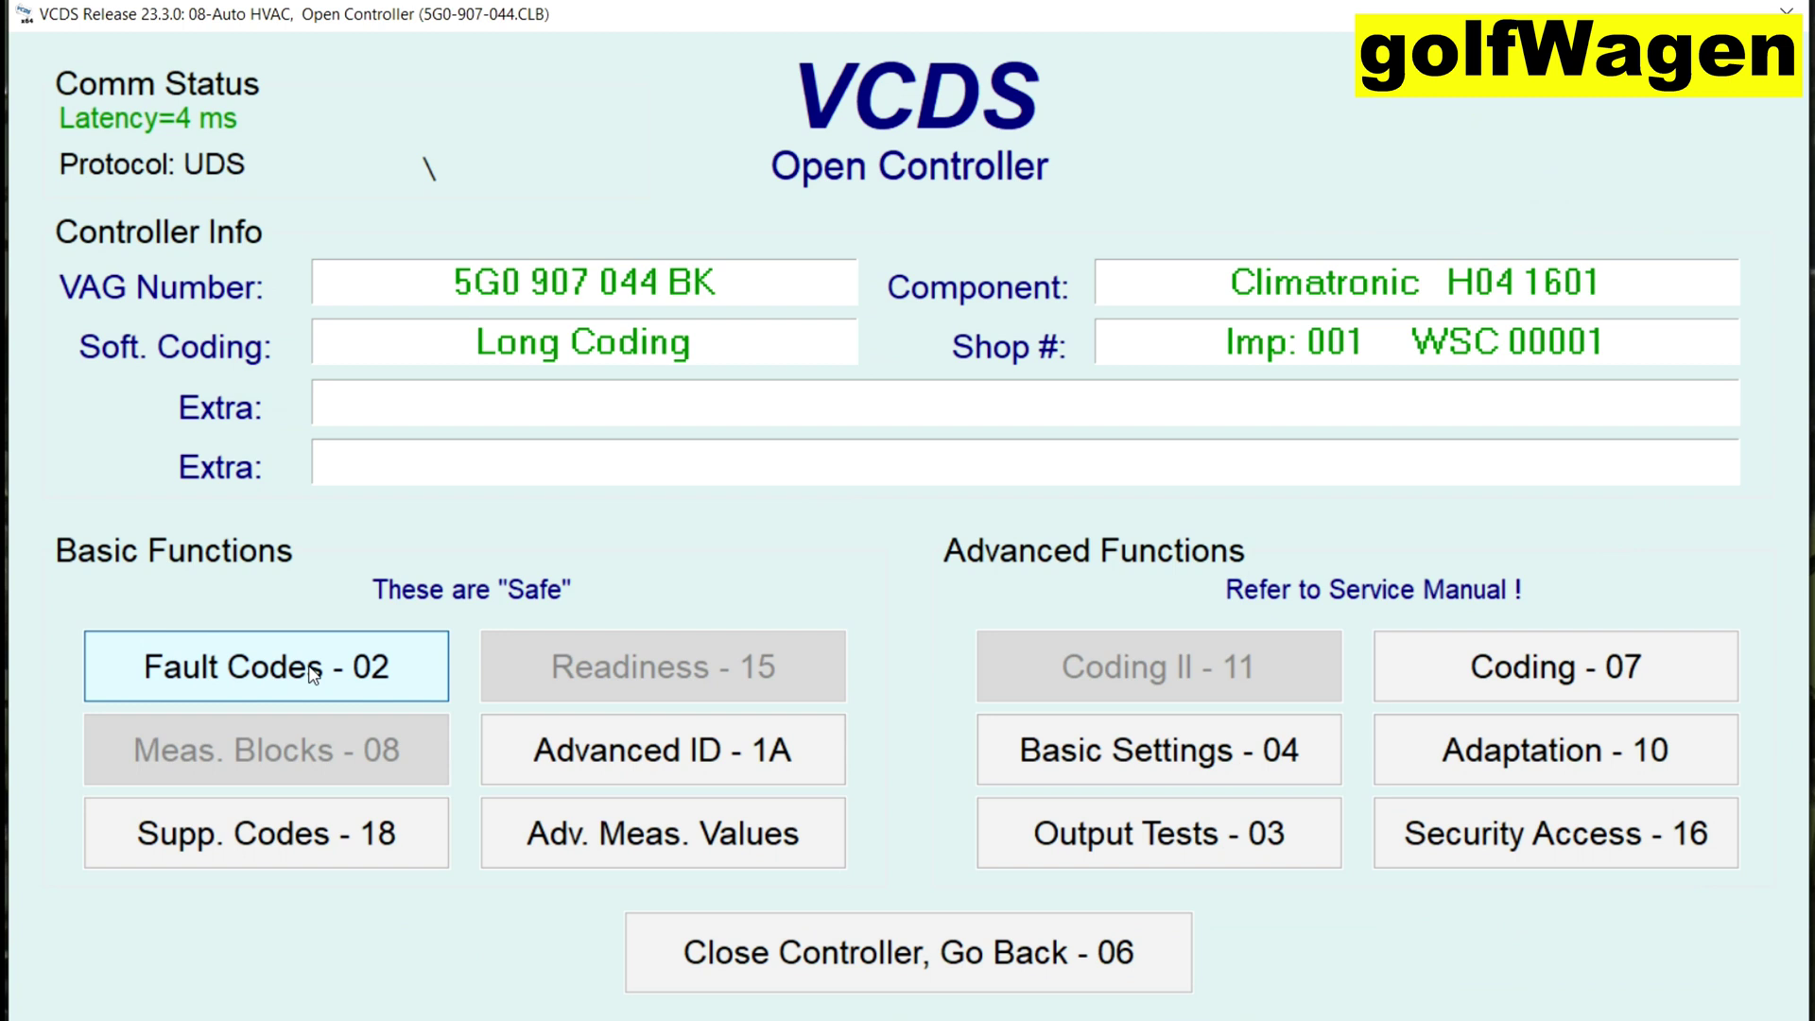
click(1608, 983)
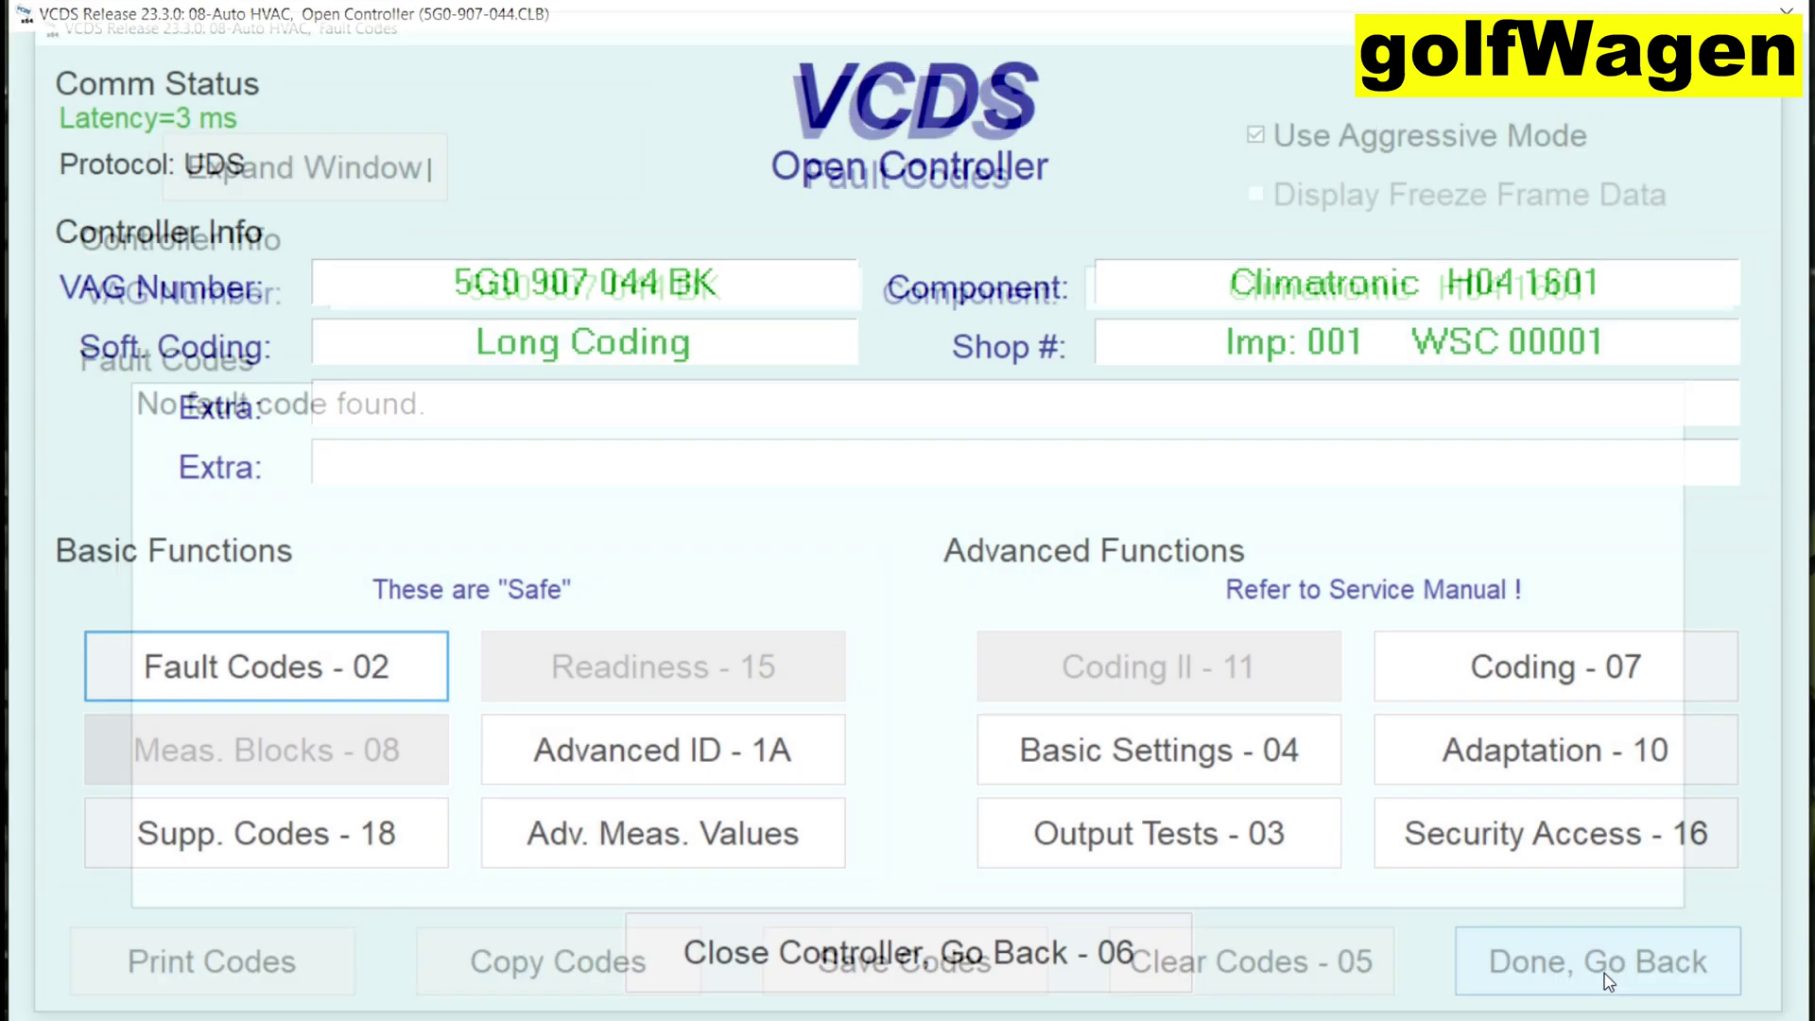
- Open the Long Coding Helper for the Climatronic module's coding, declining the experimental coding information
click(1521, 664)
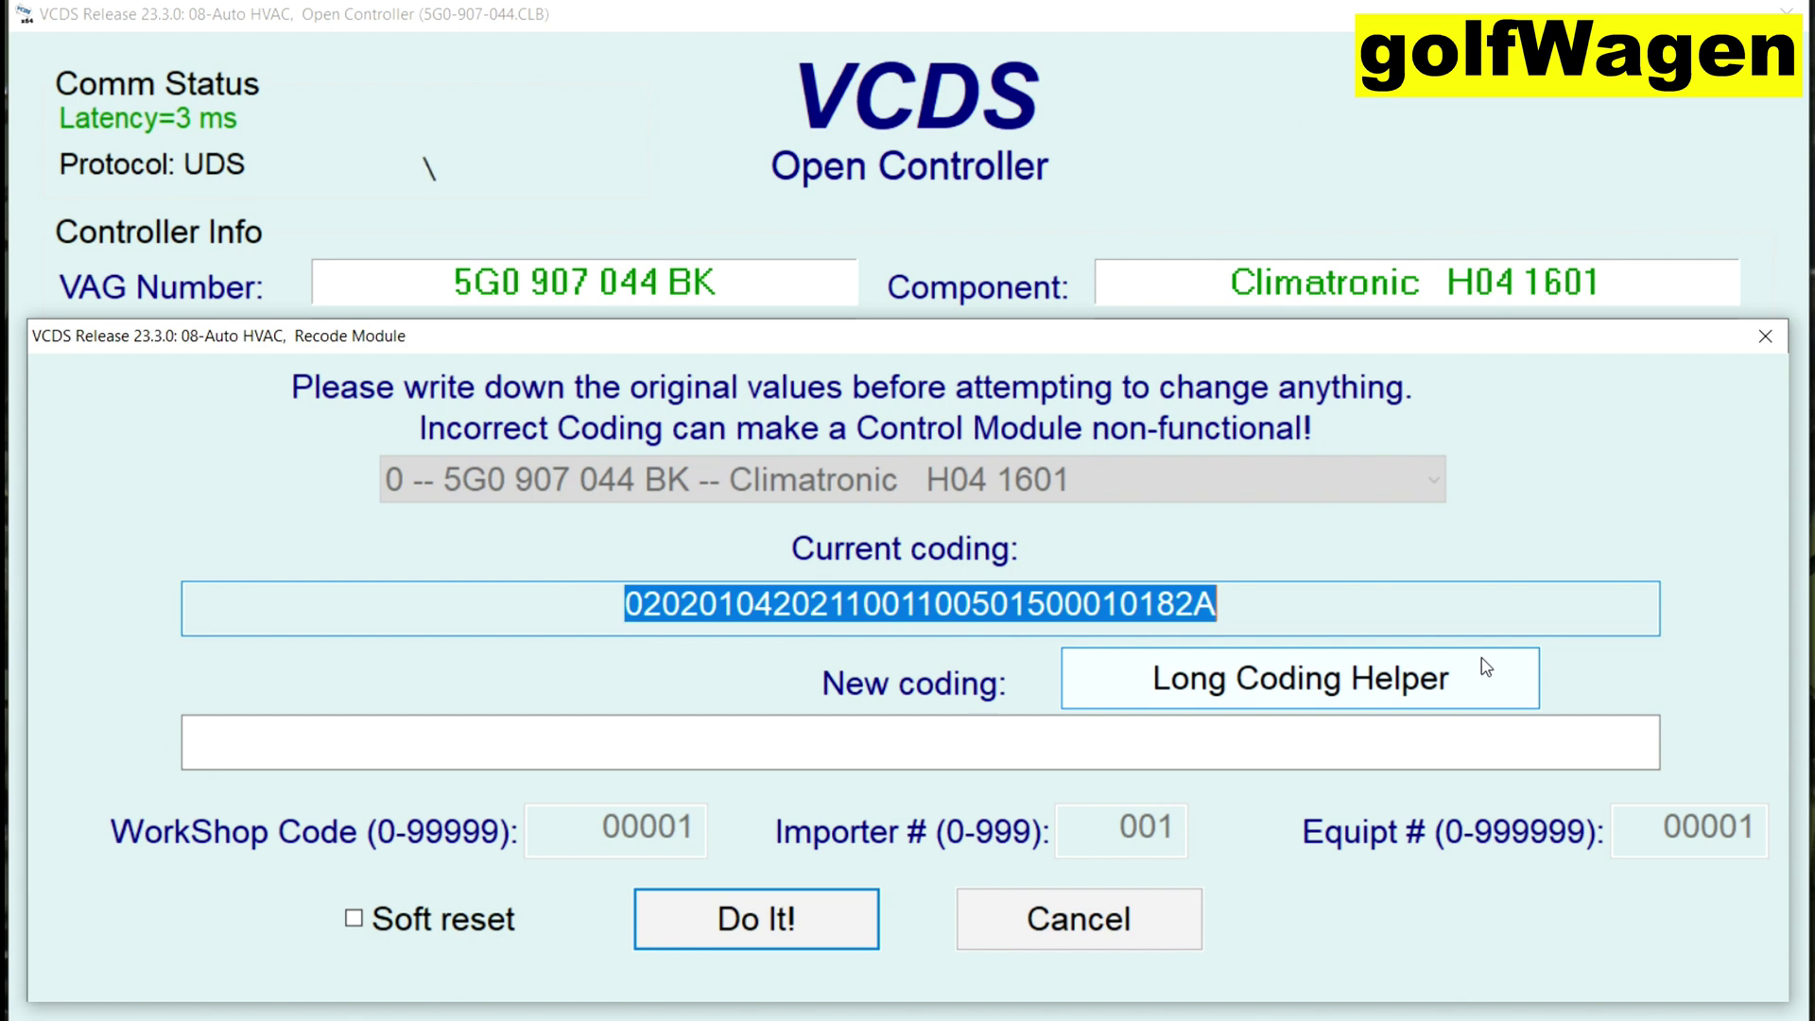
click(1293, 695)
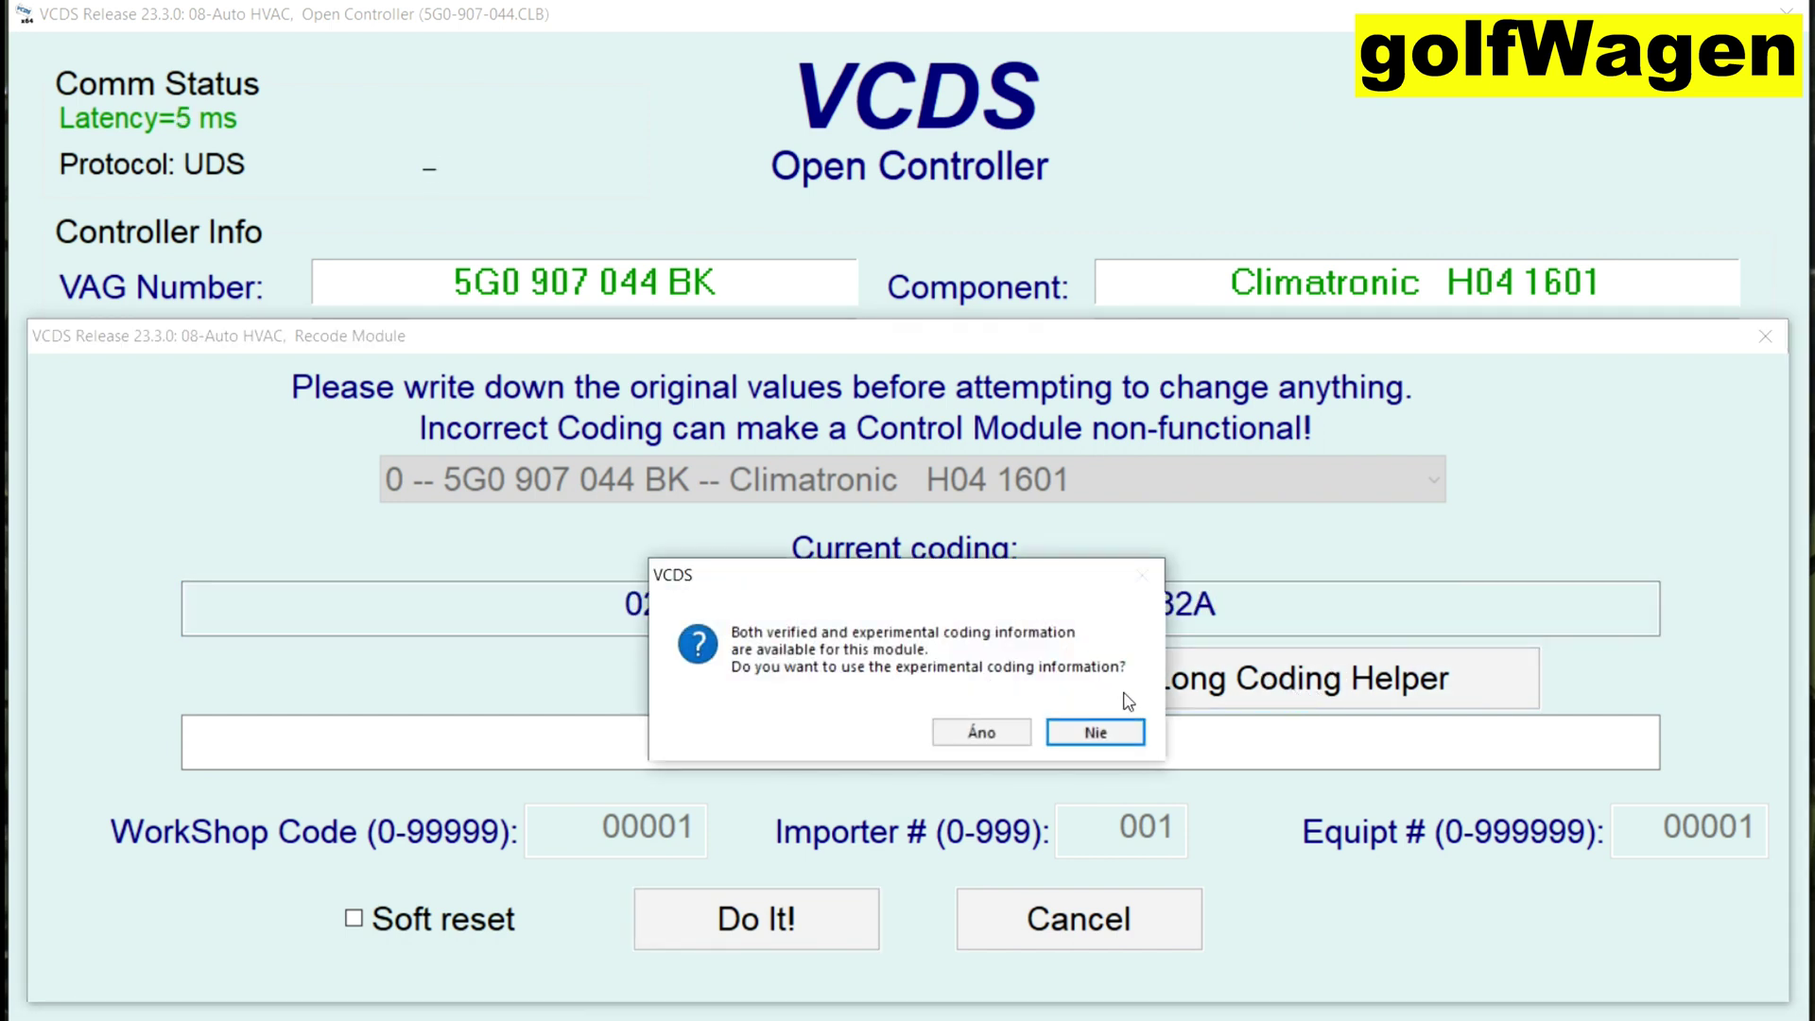
click(1095, 733)
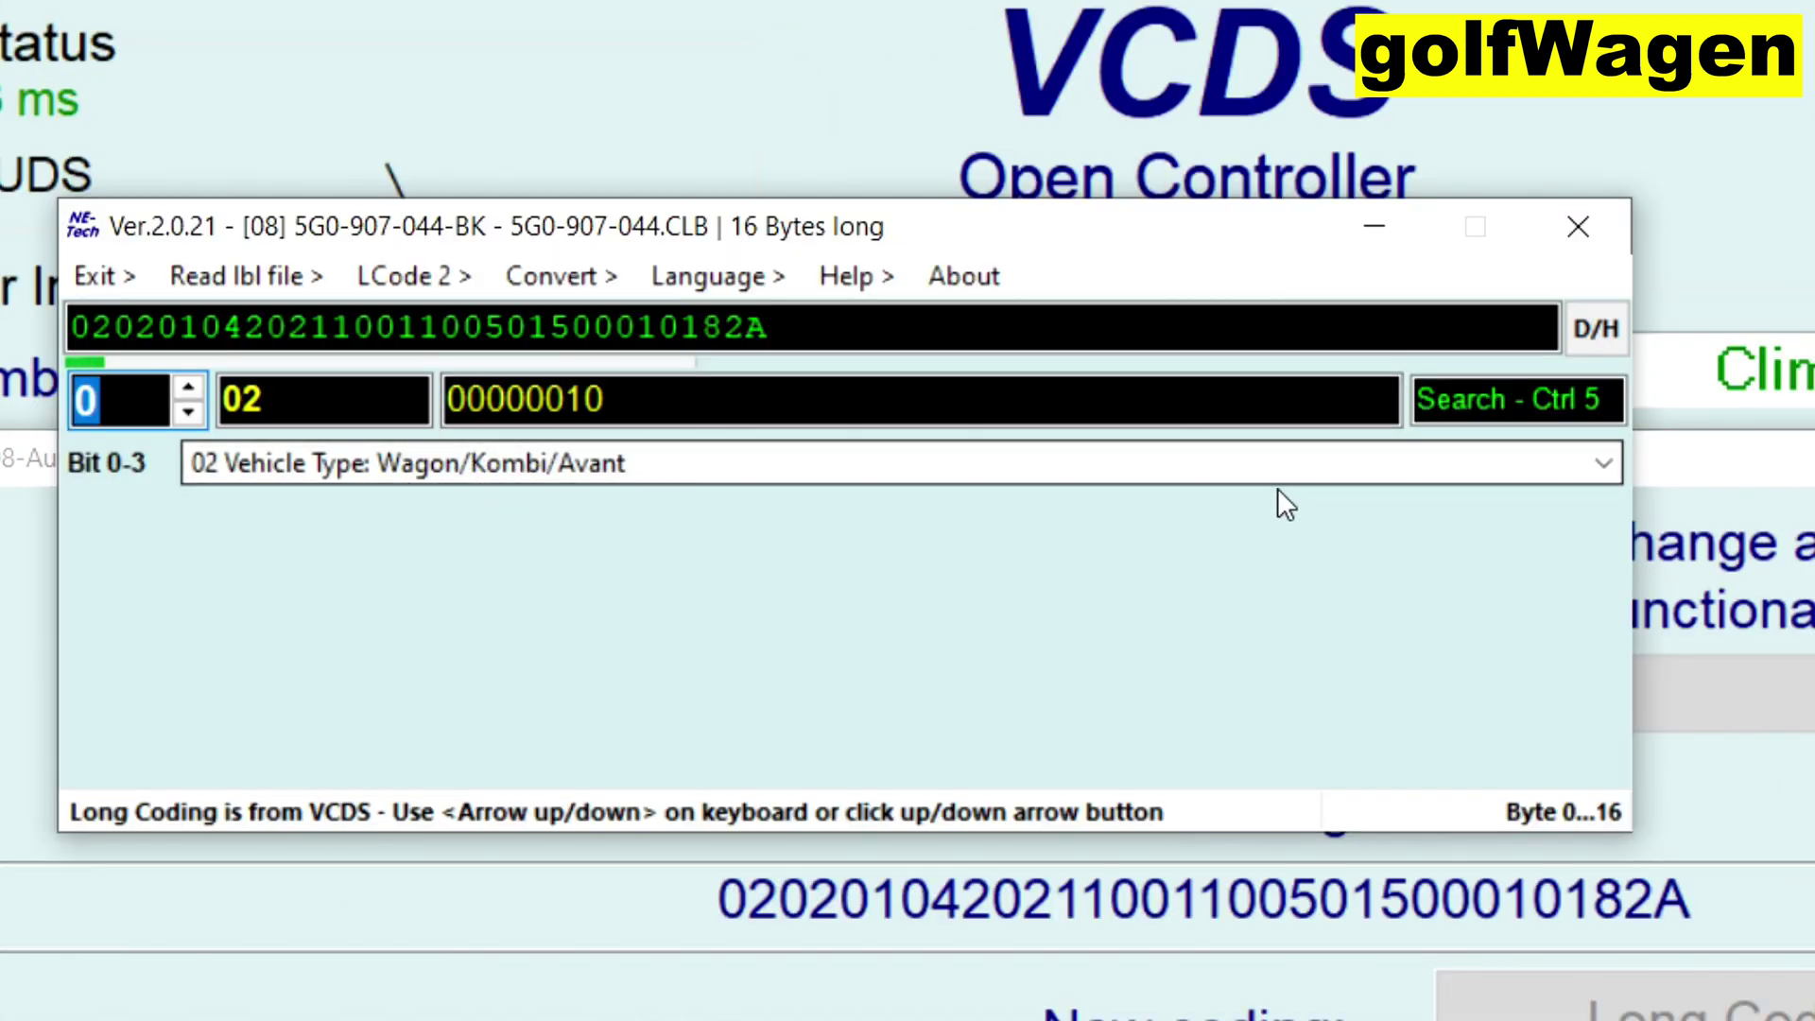
- Review the available options for vehicle type in byte 0 and for vehicle manufacturer and steering in byte 1
click(1605, 463)
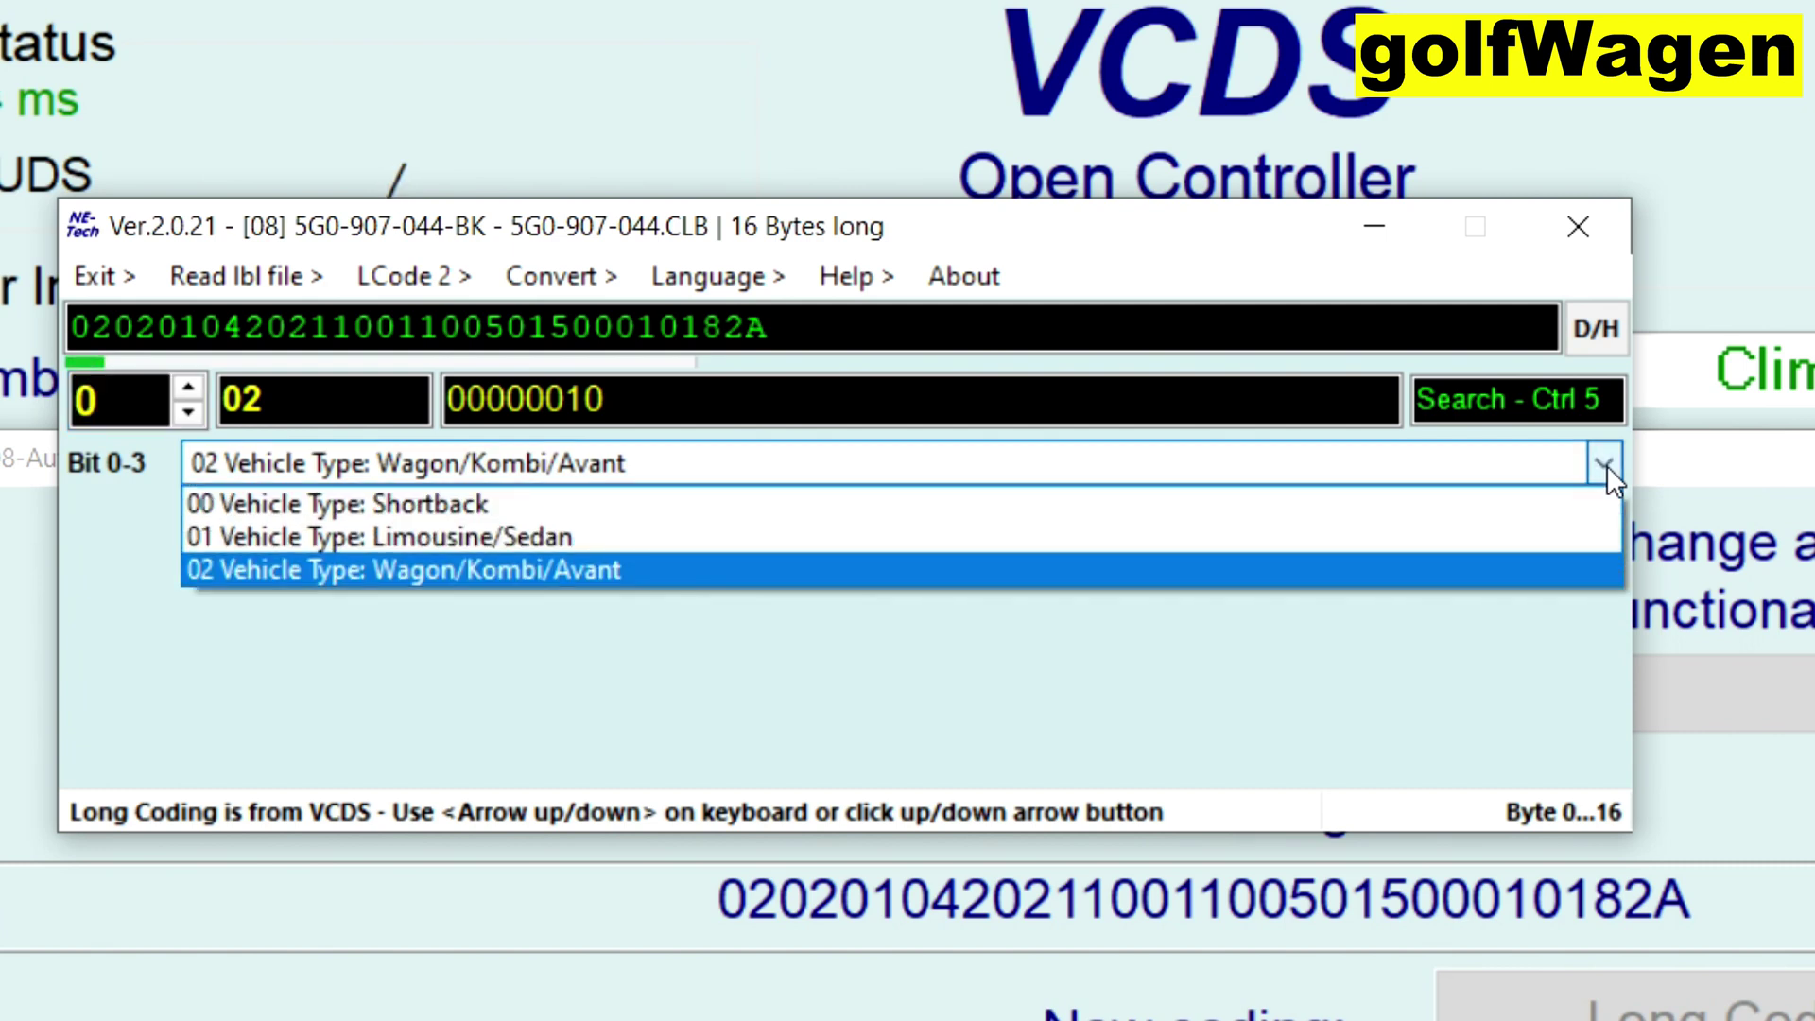
click(1607, 463)
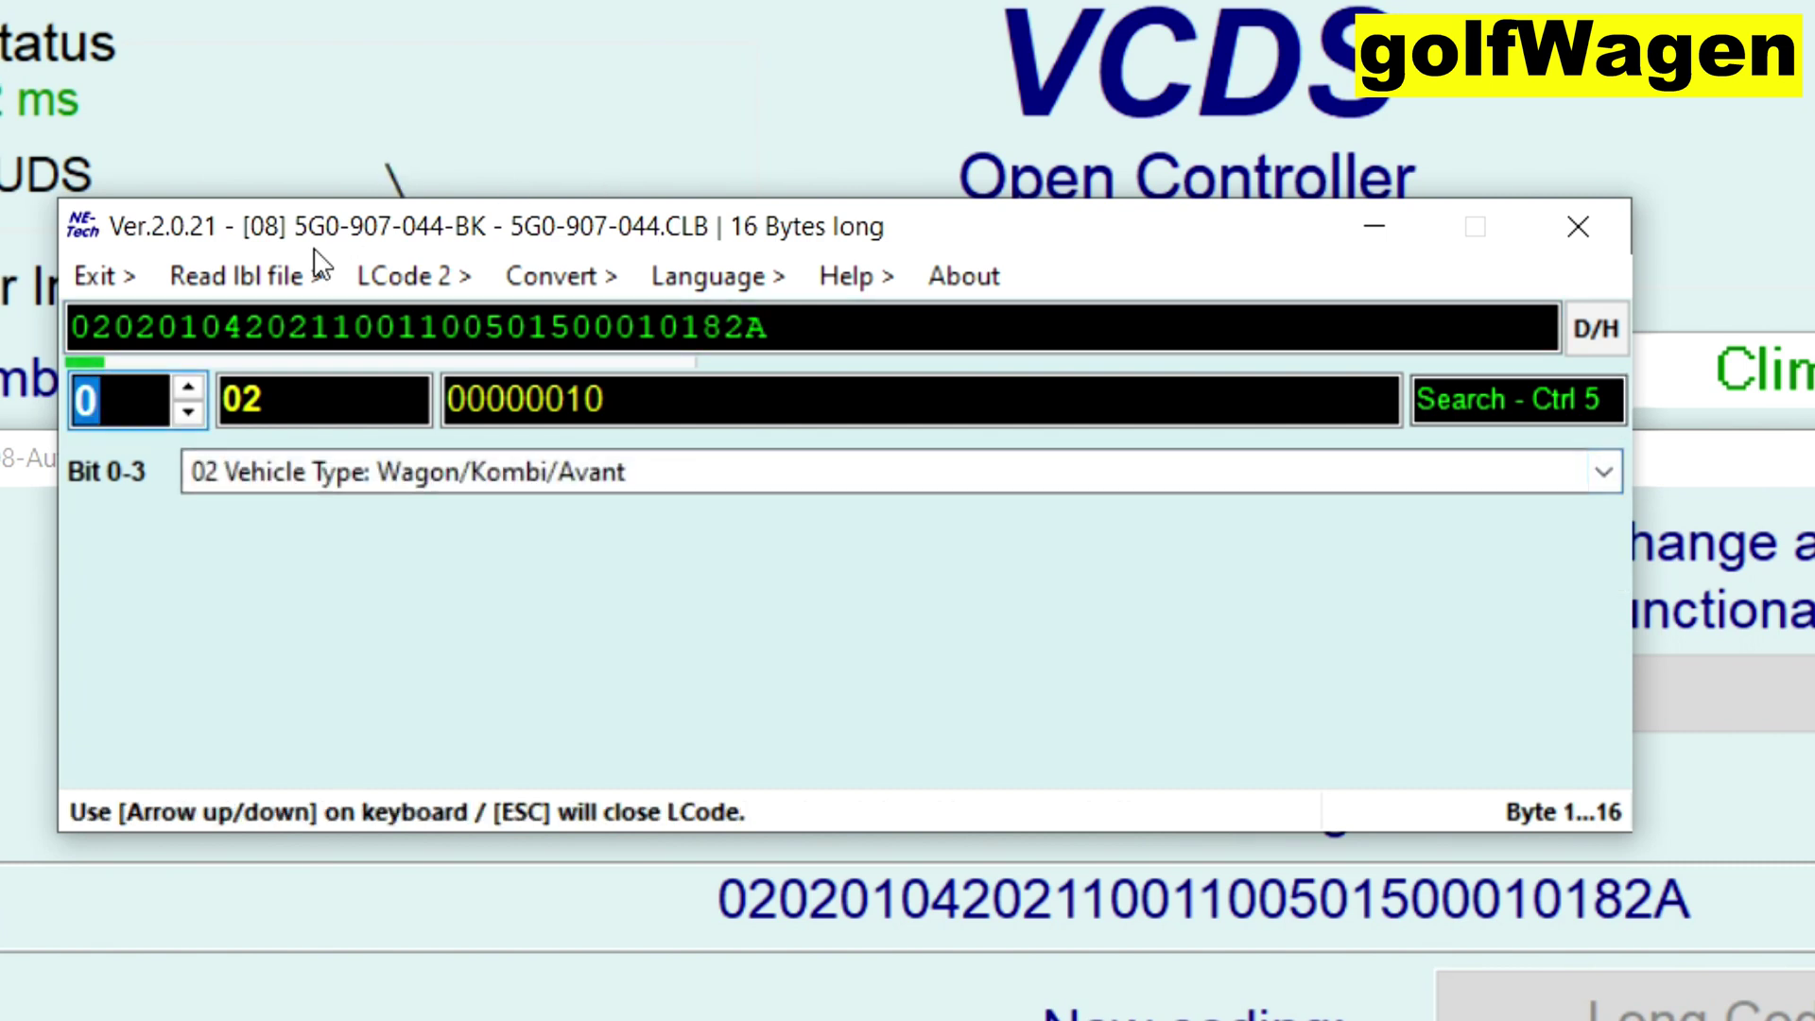
click(189, 388)
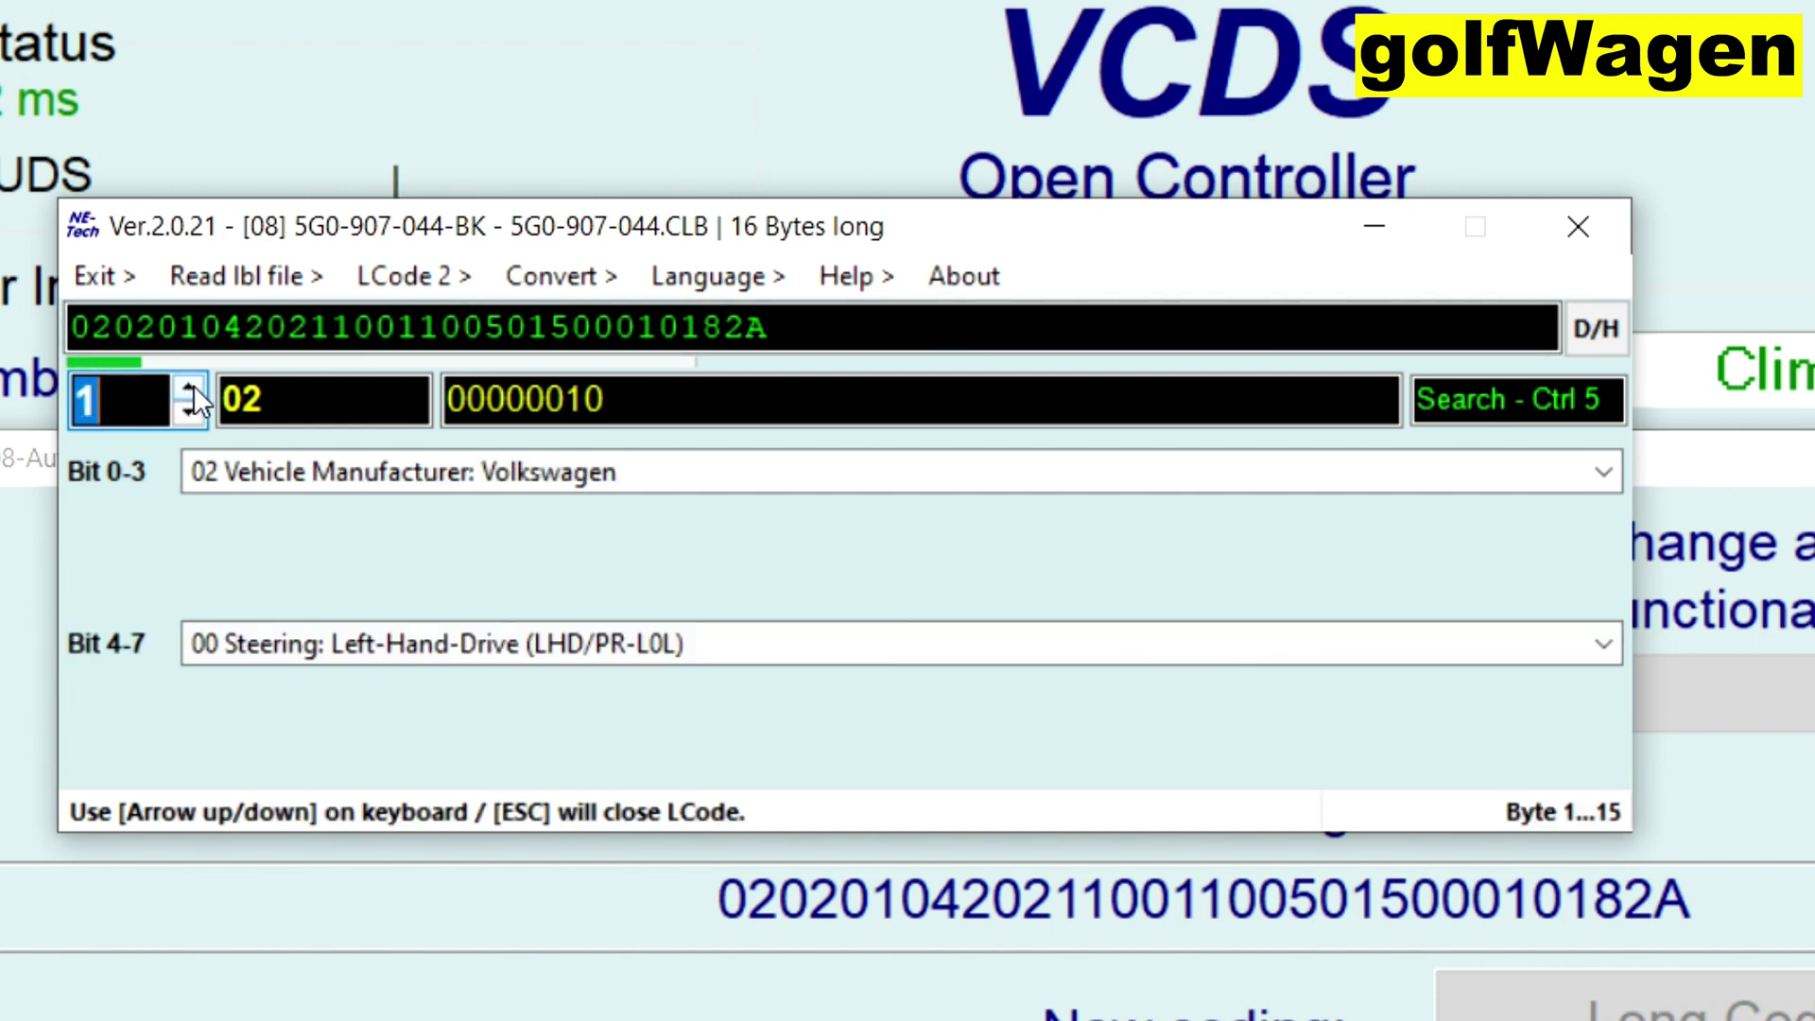
click(441, 478)
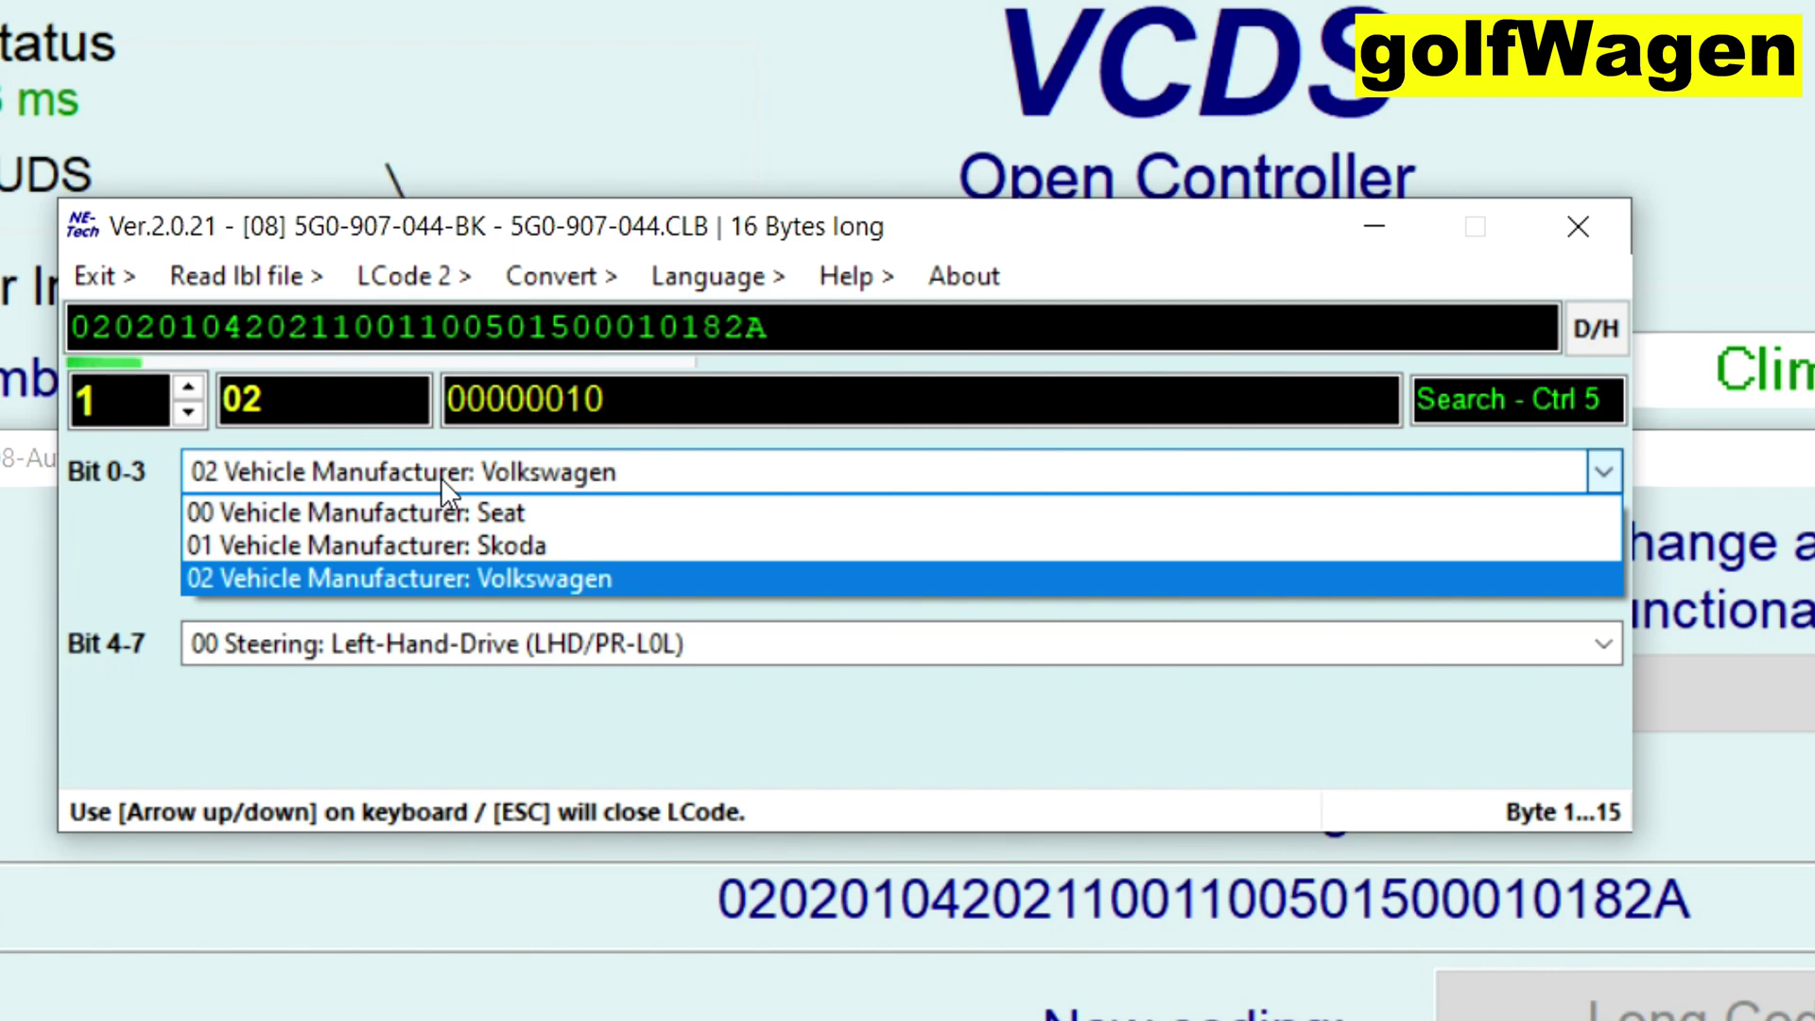
click(441, 478)
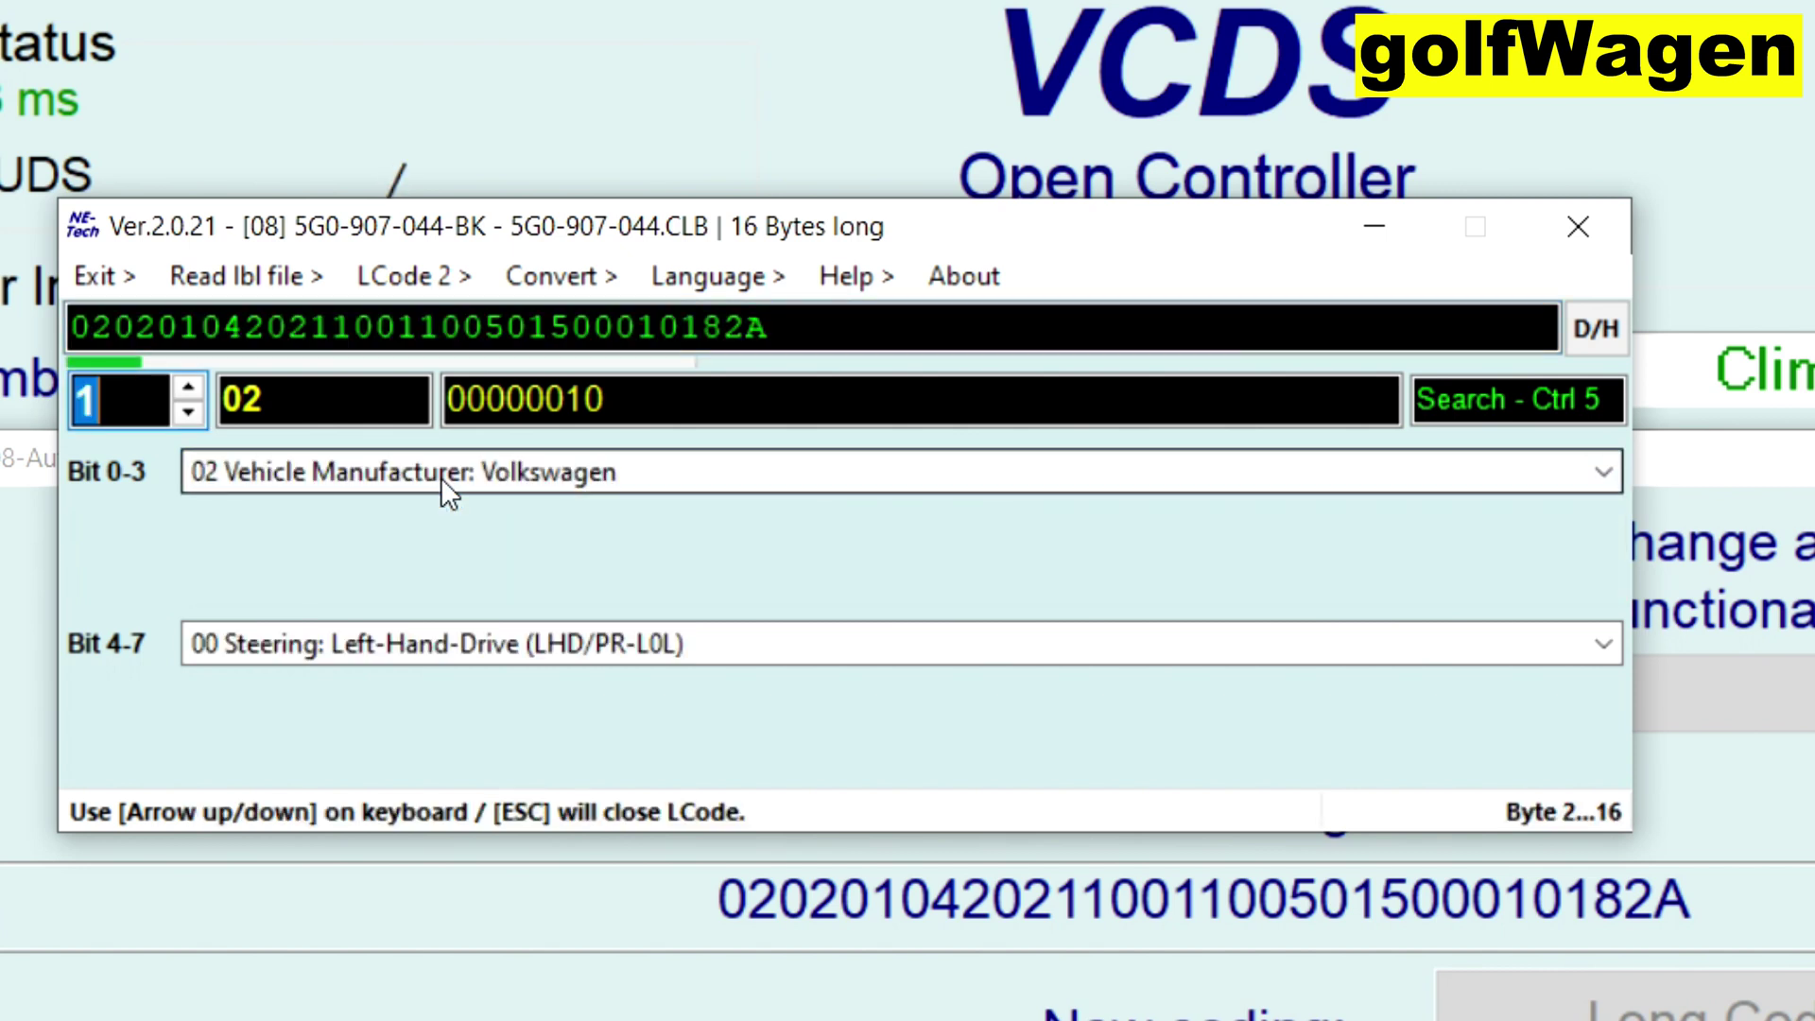
click(479, 656)
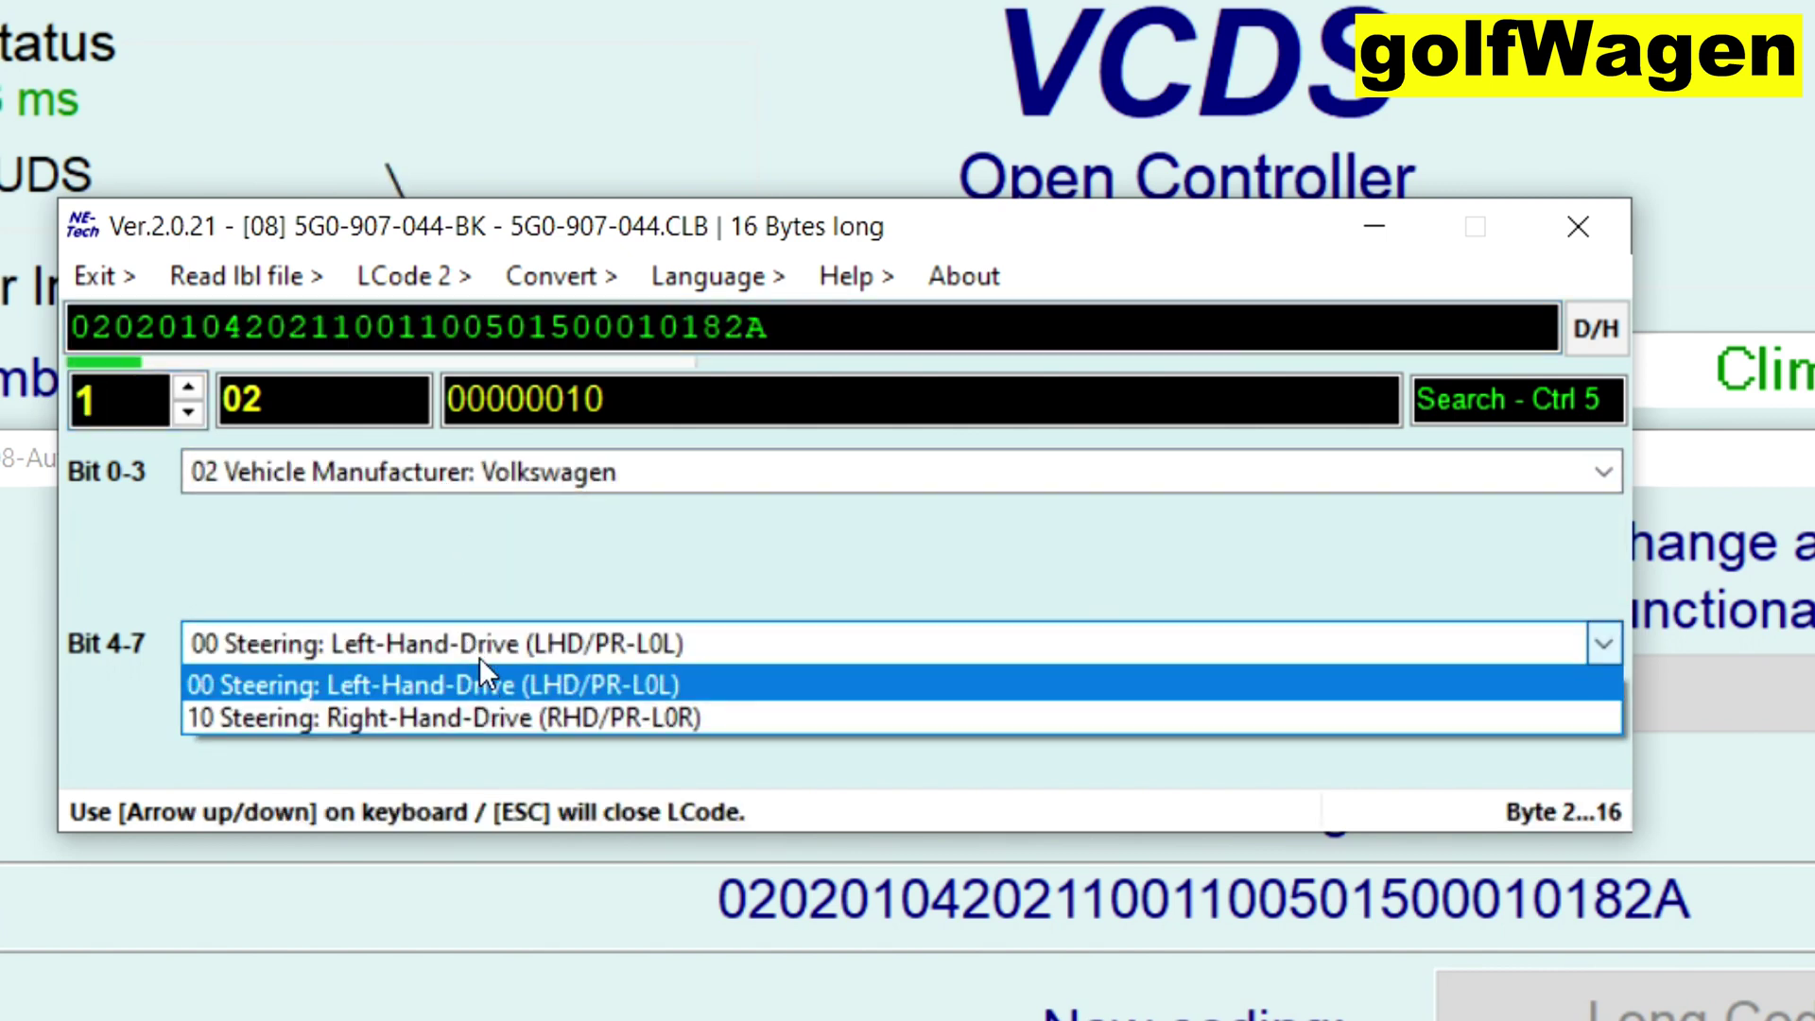
click(479, 656)
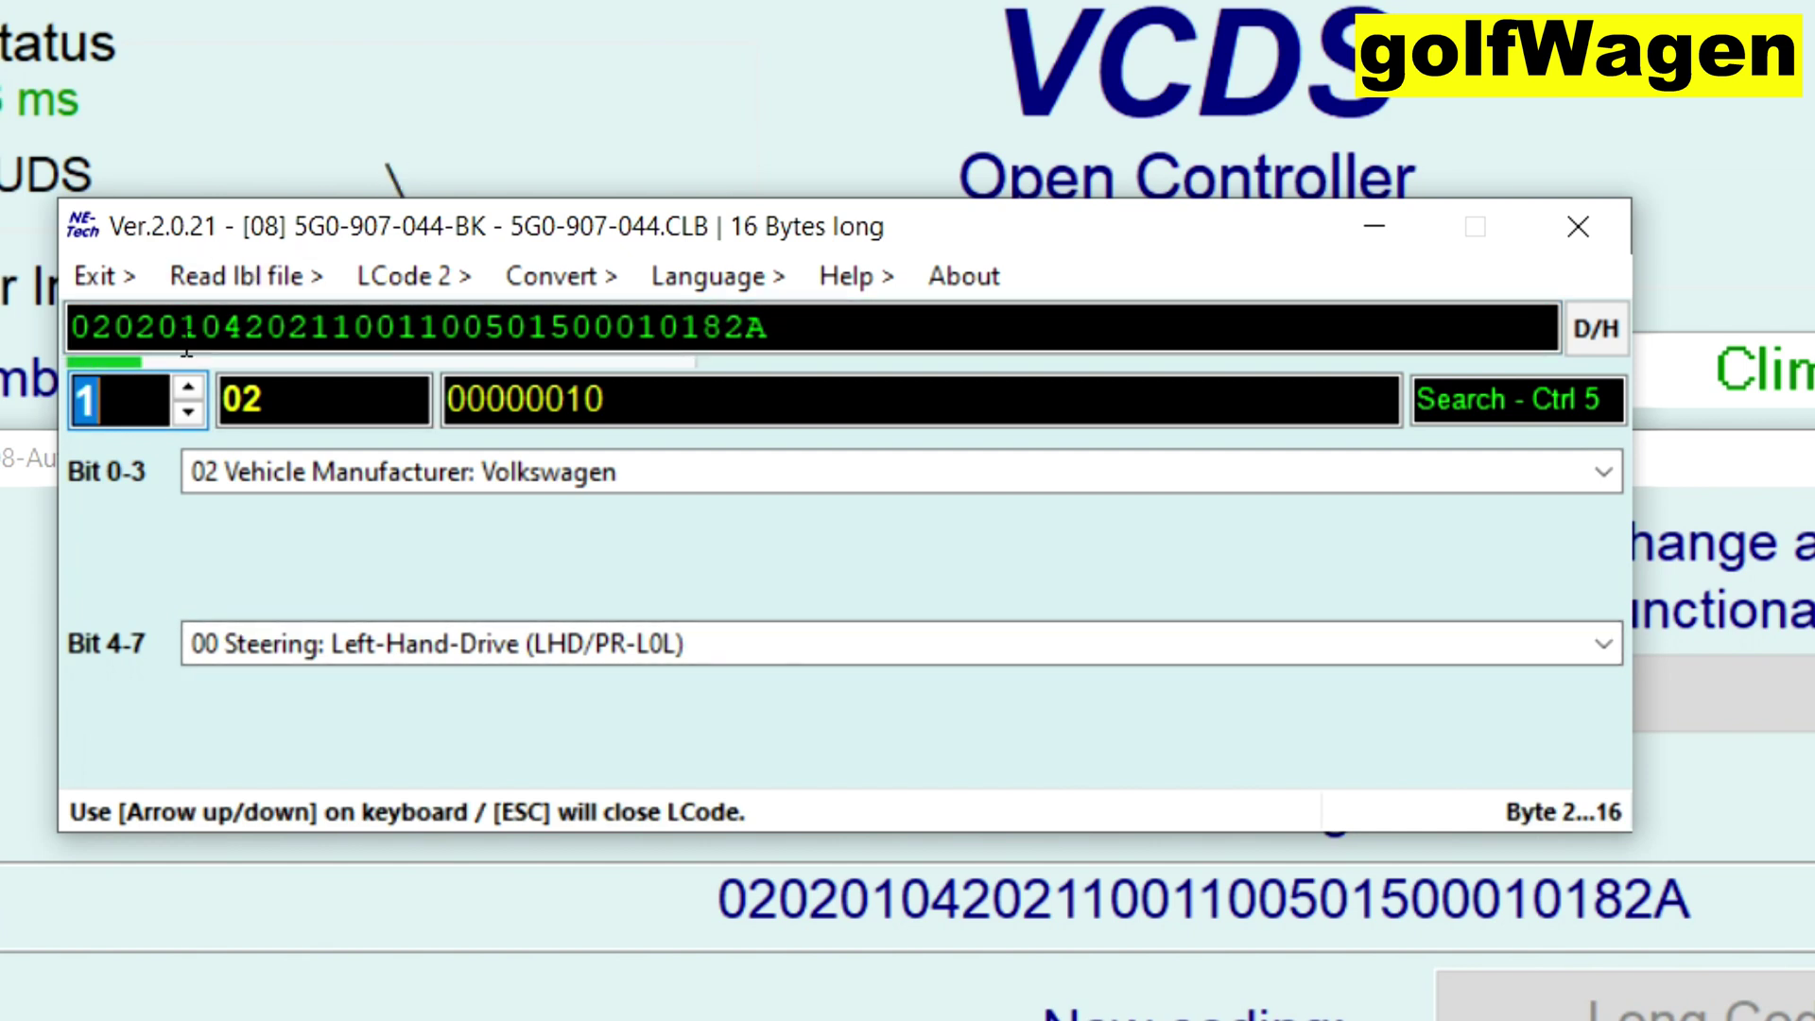
- Review the byte 2 options, selecting Diesel as the fuel type and Combustion Engine as the engine type
click(193, 384)
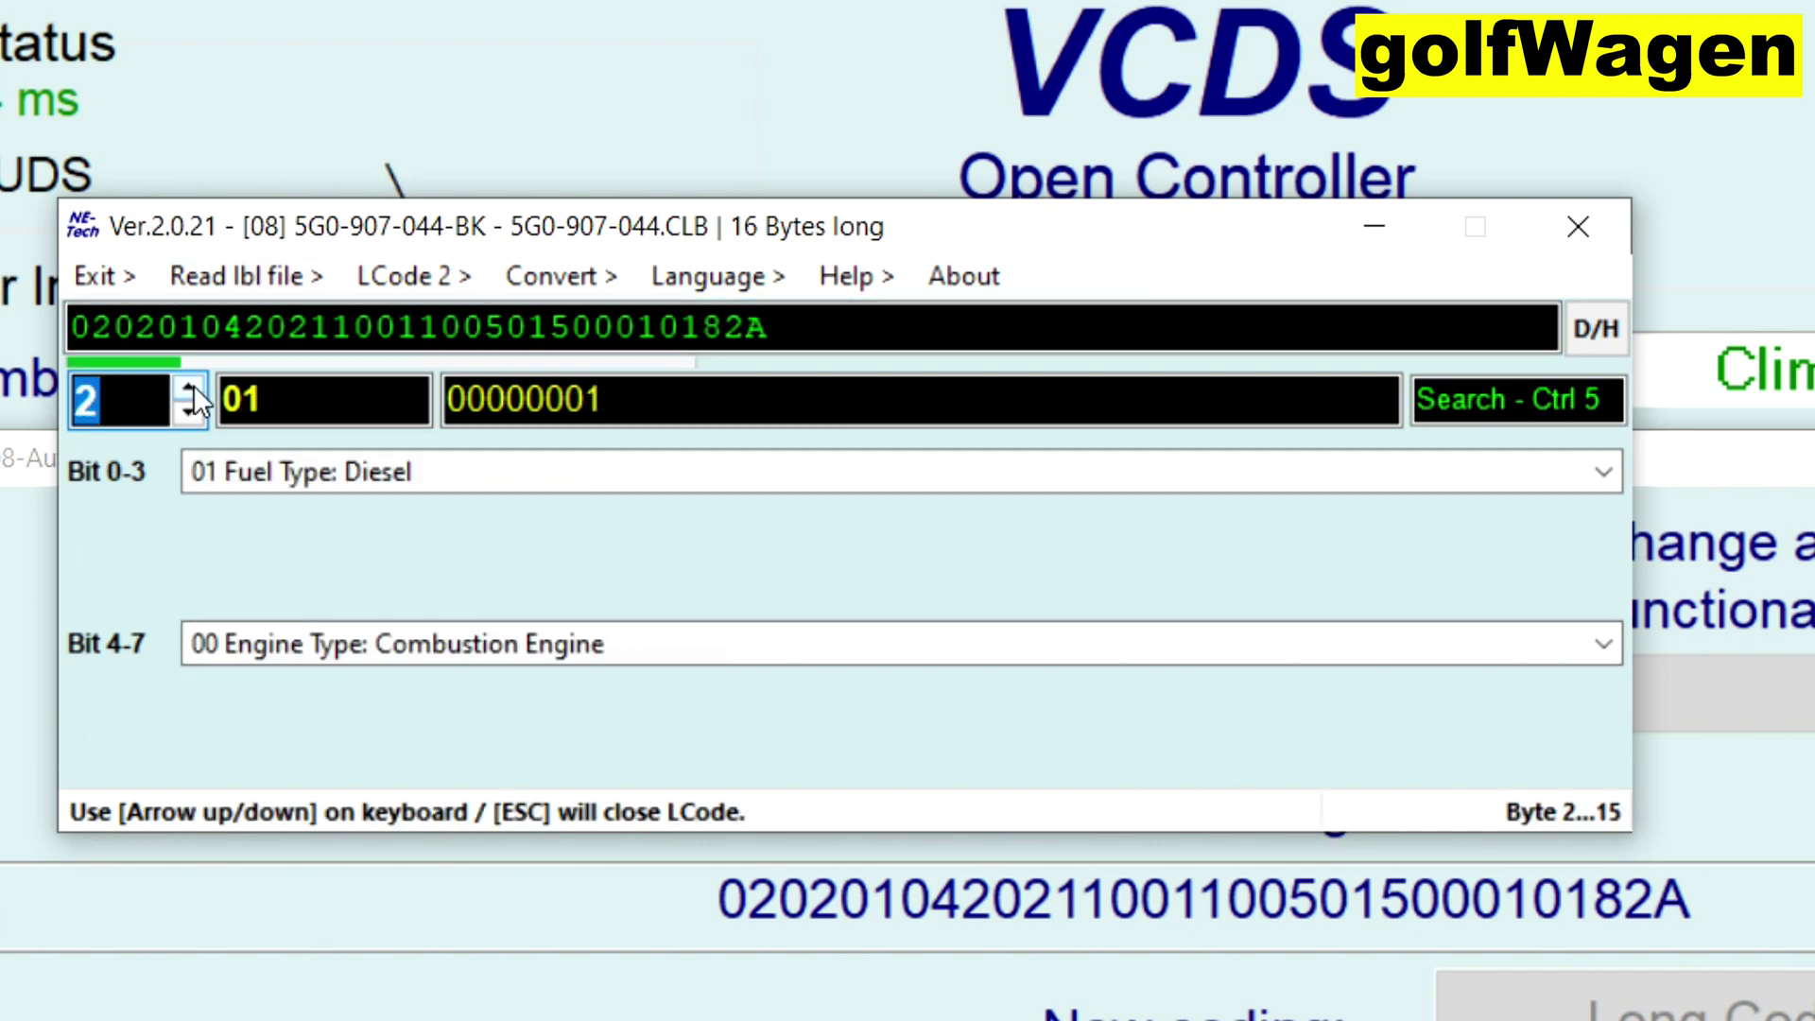
click(510, 477)
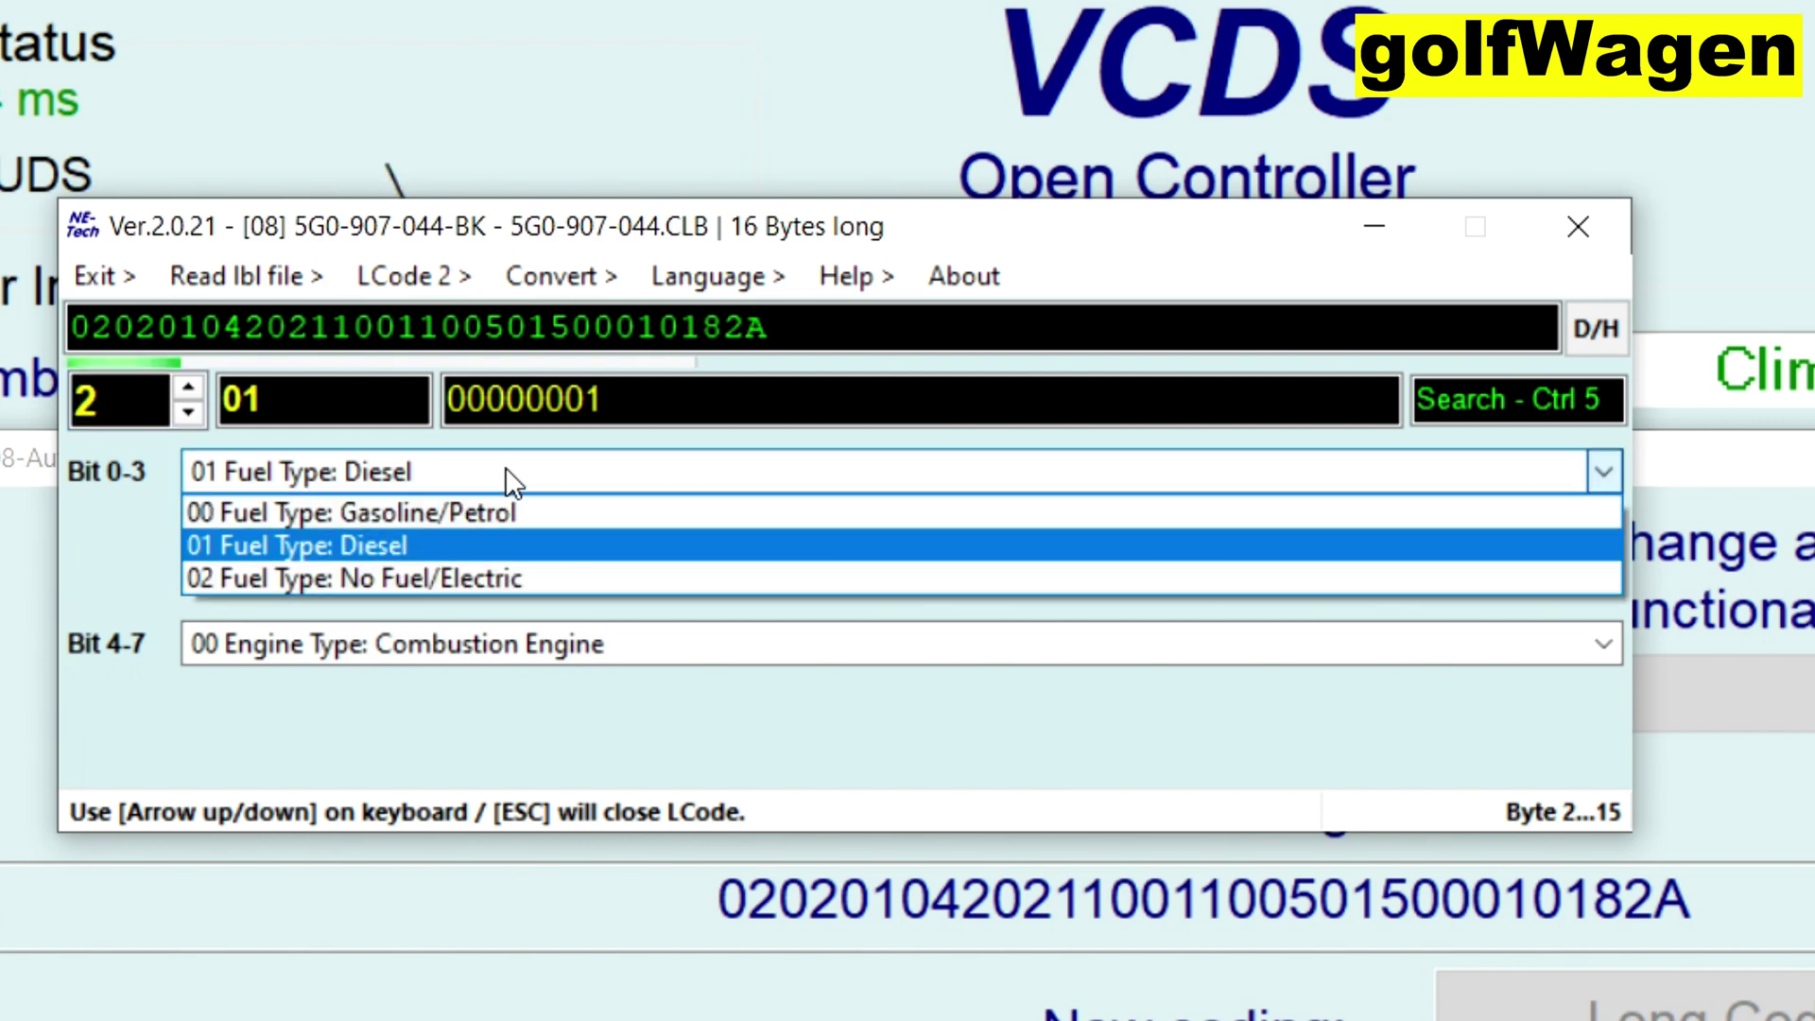
click(433, 547)
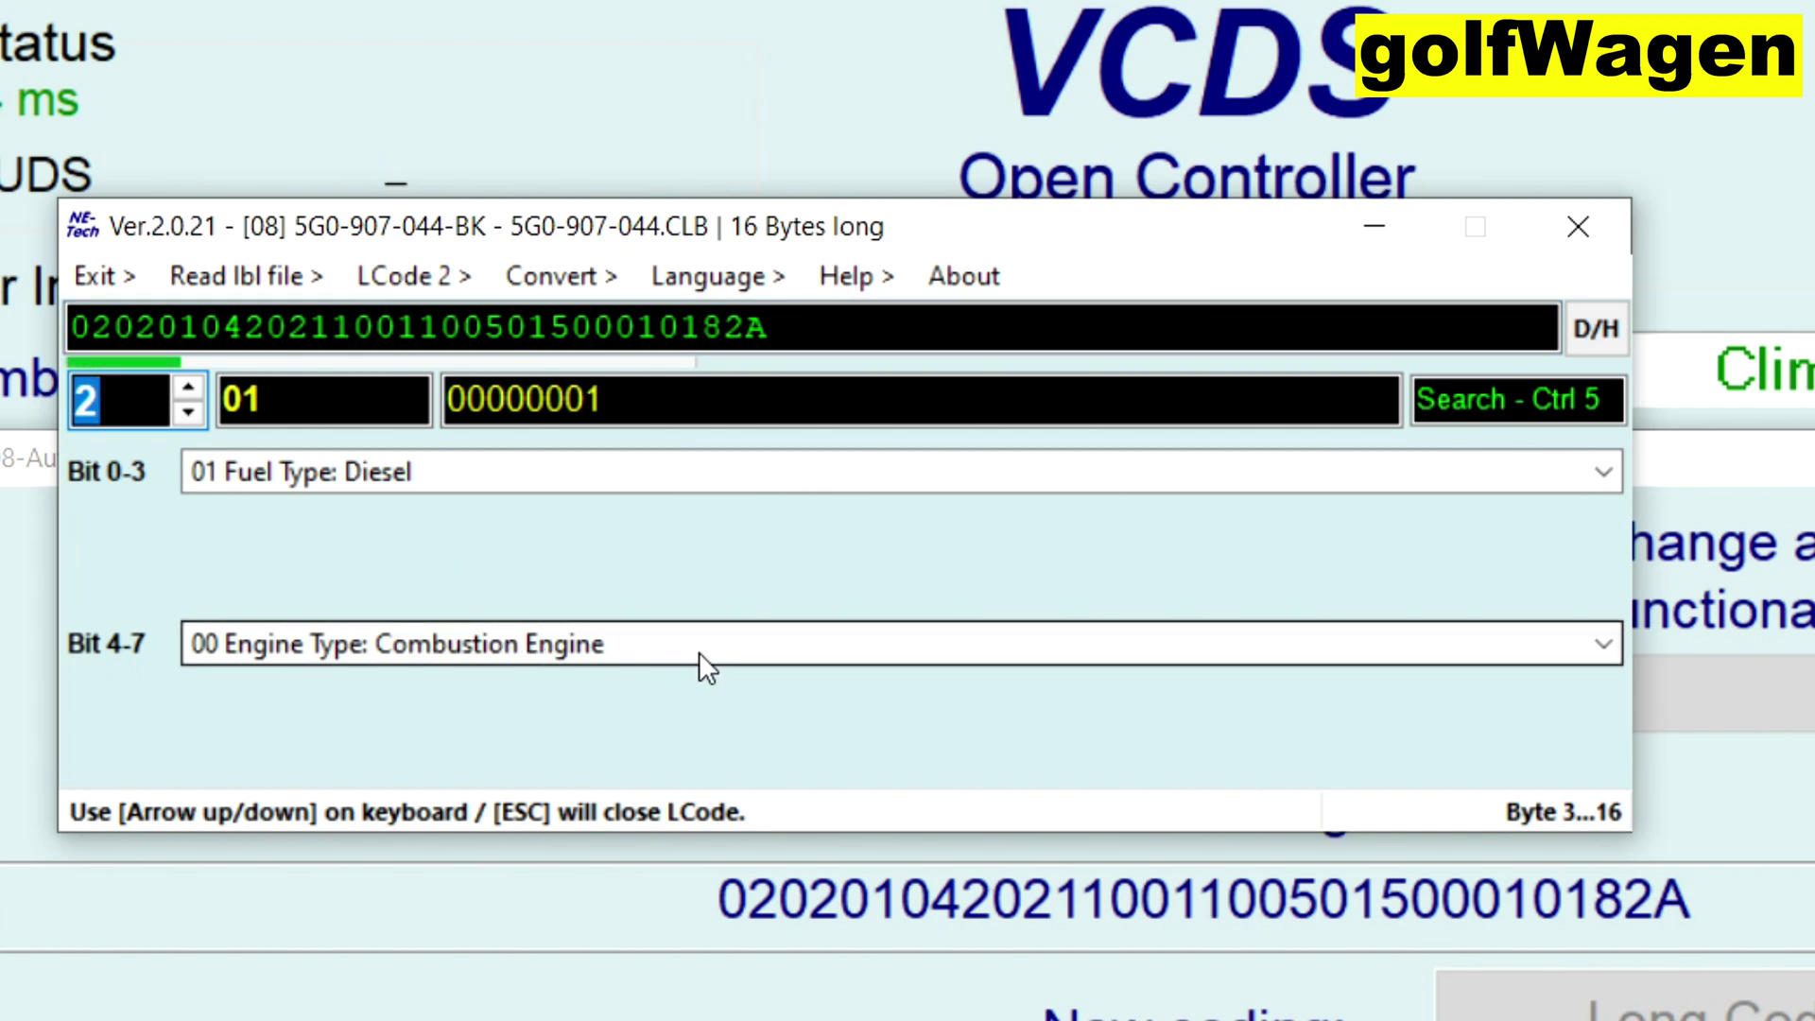
click(736, 643)
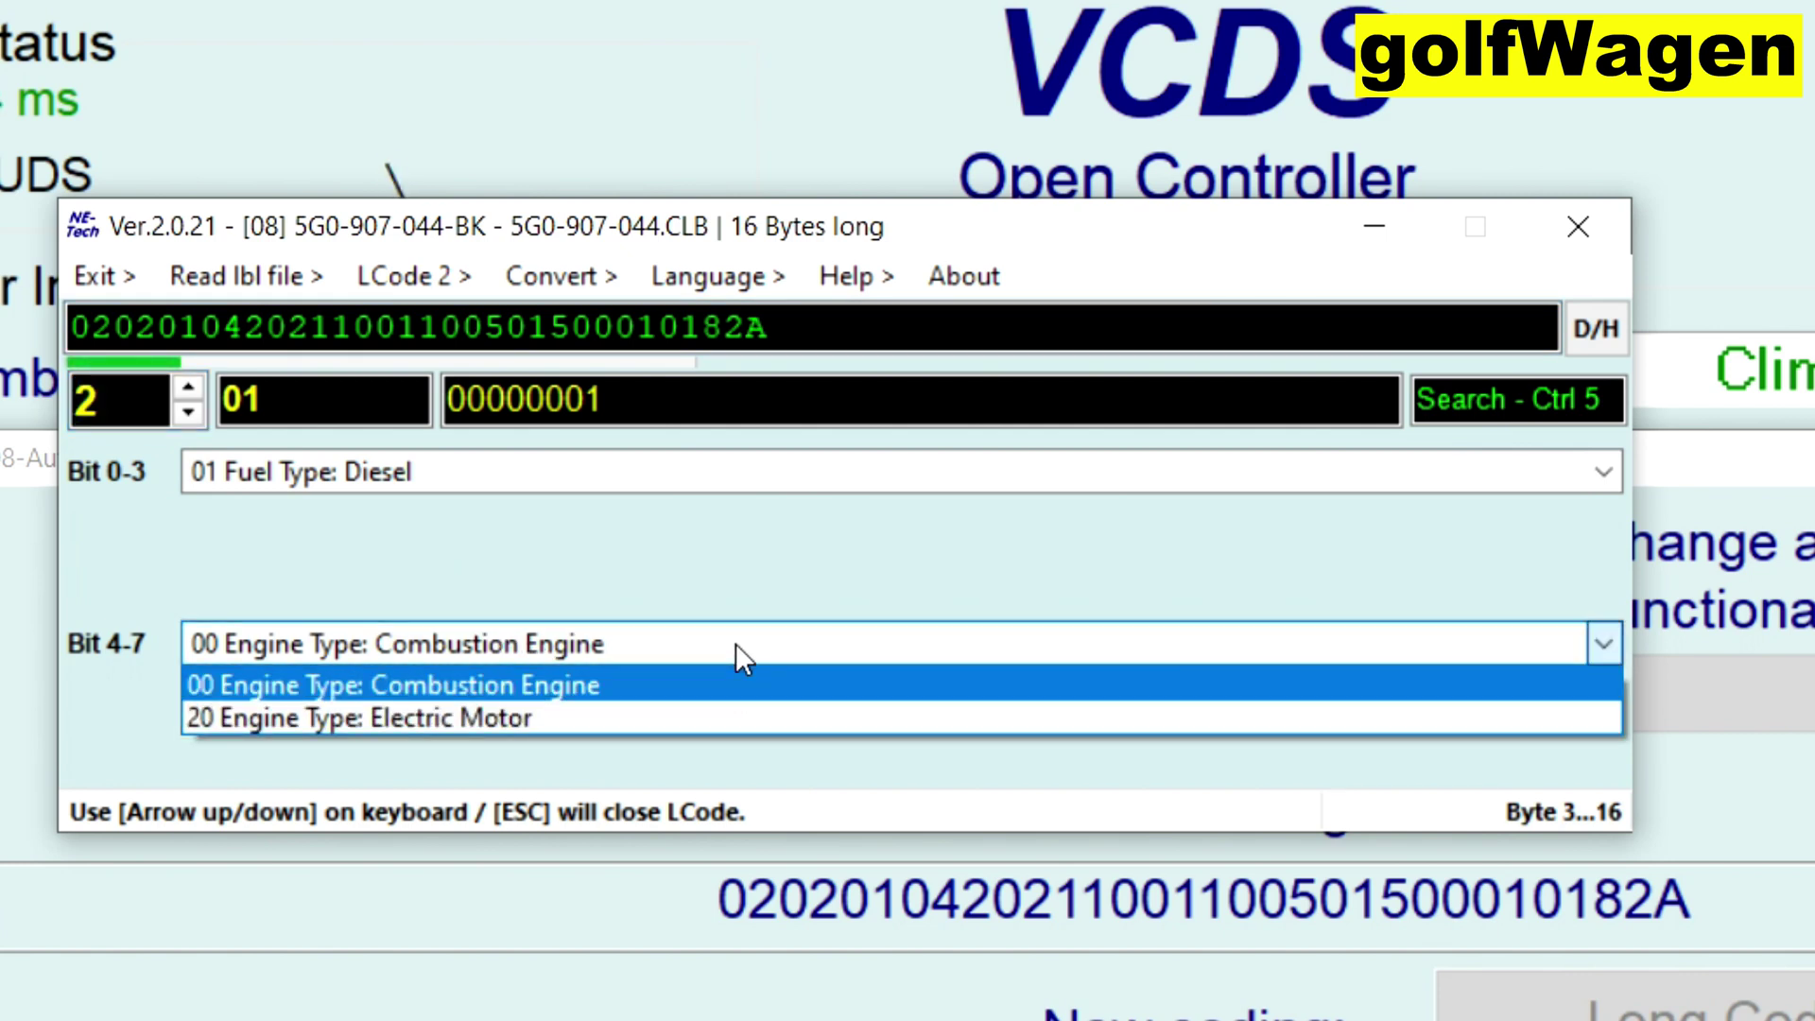
click(655, 681)
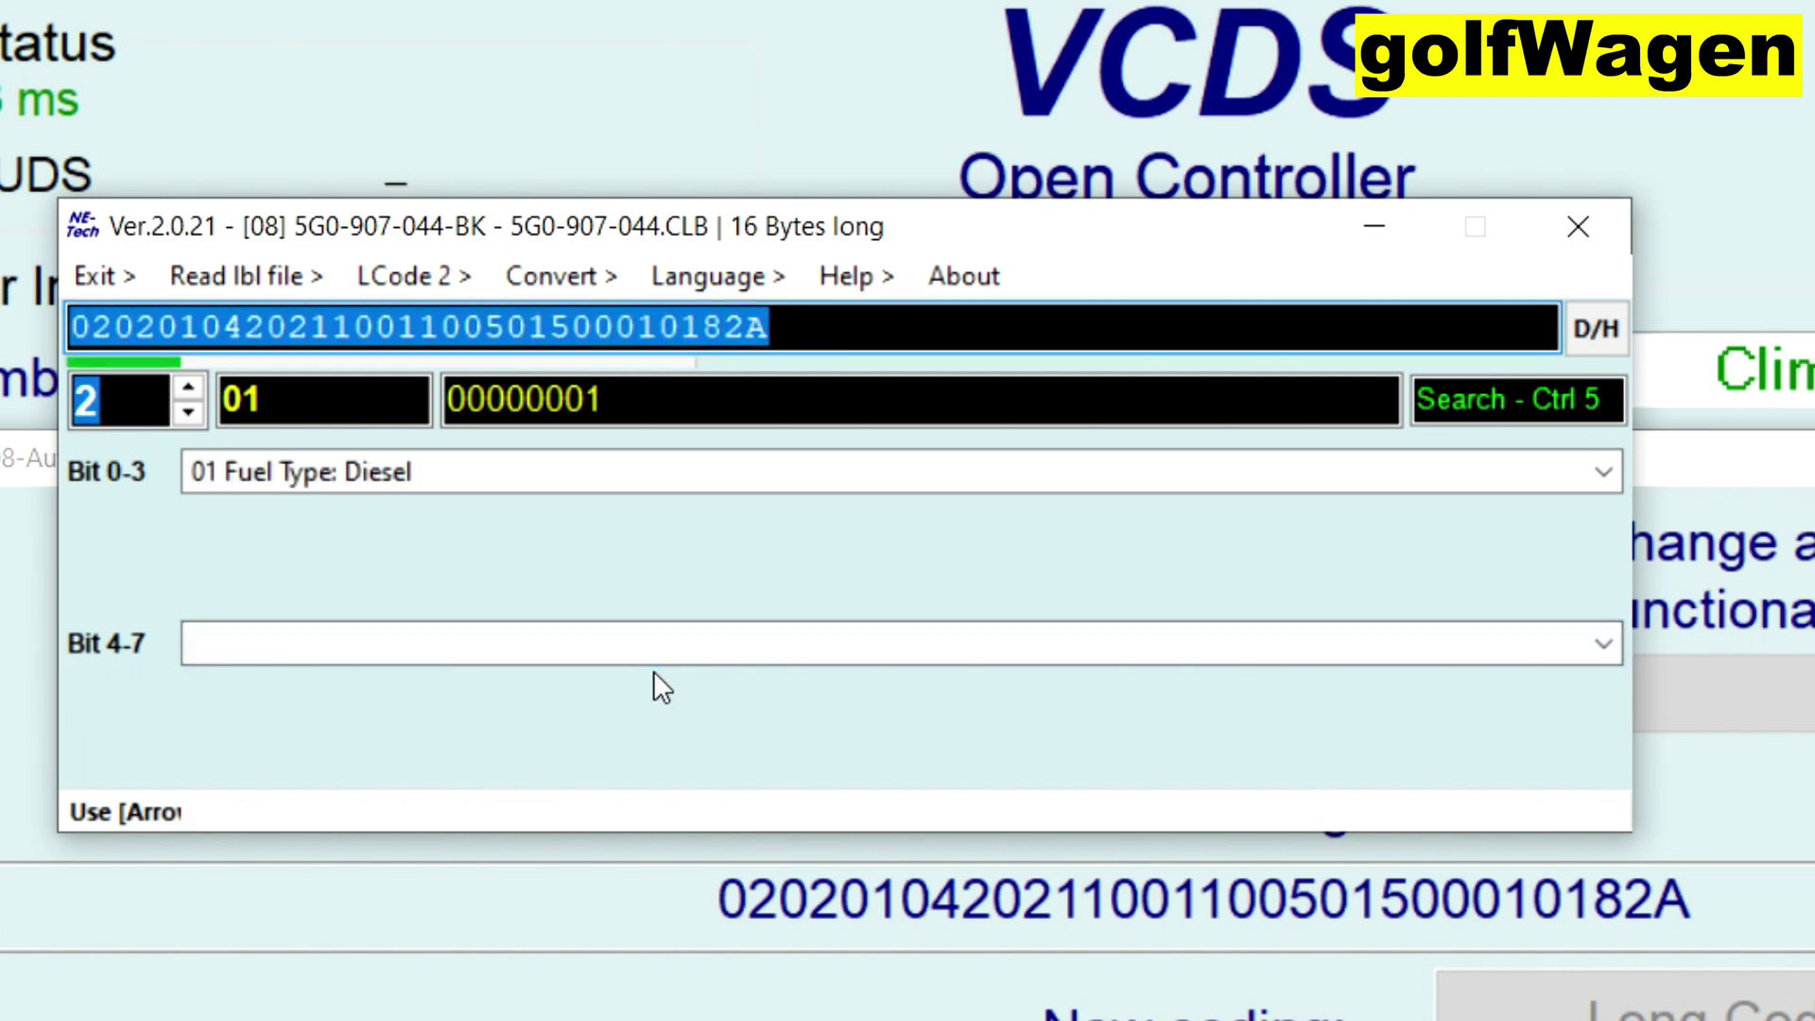
- Review the available options for number of cylinders and roof type in byte 3
click(201, 388)
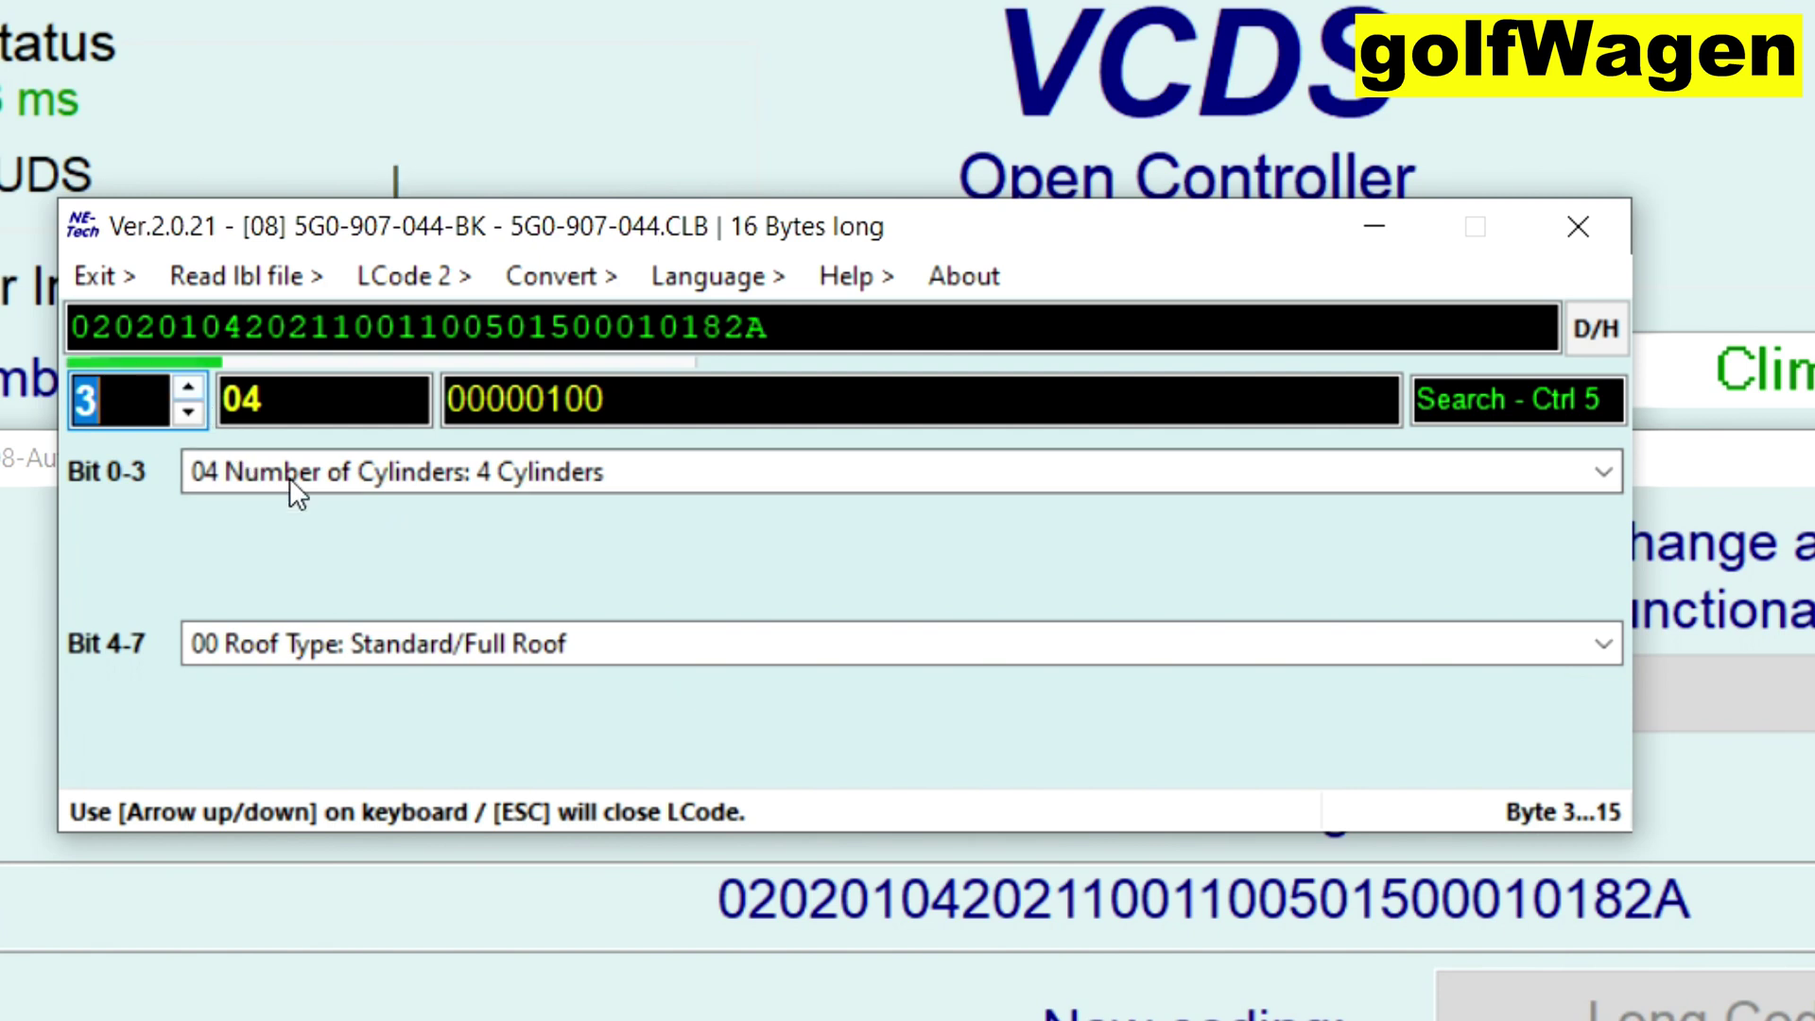
click(411, 479)
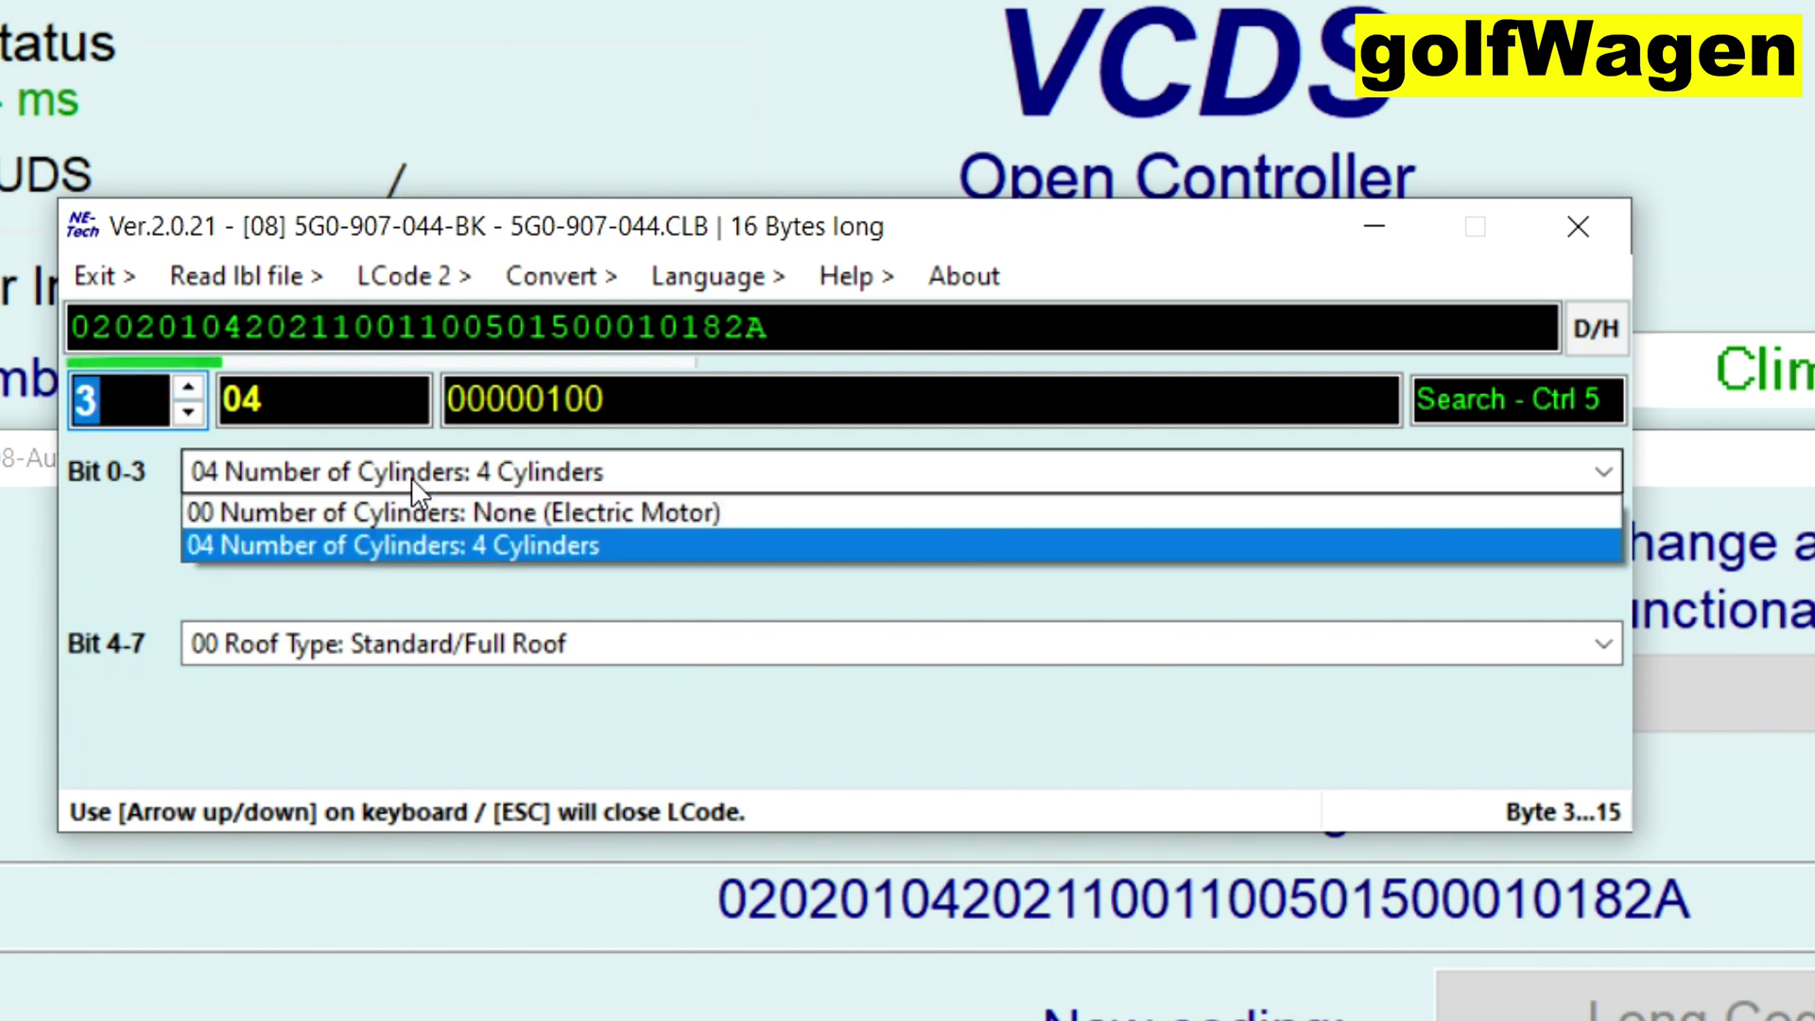
click(411, 478)
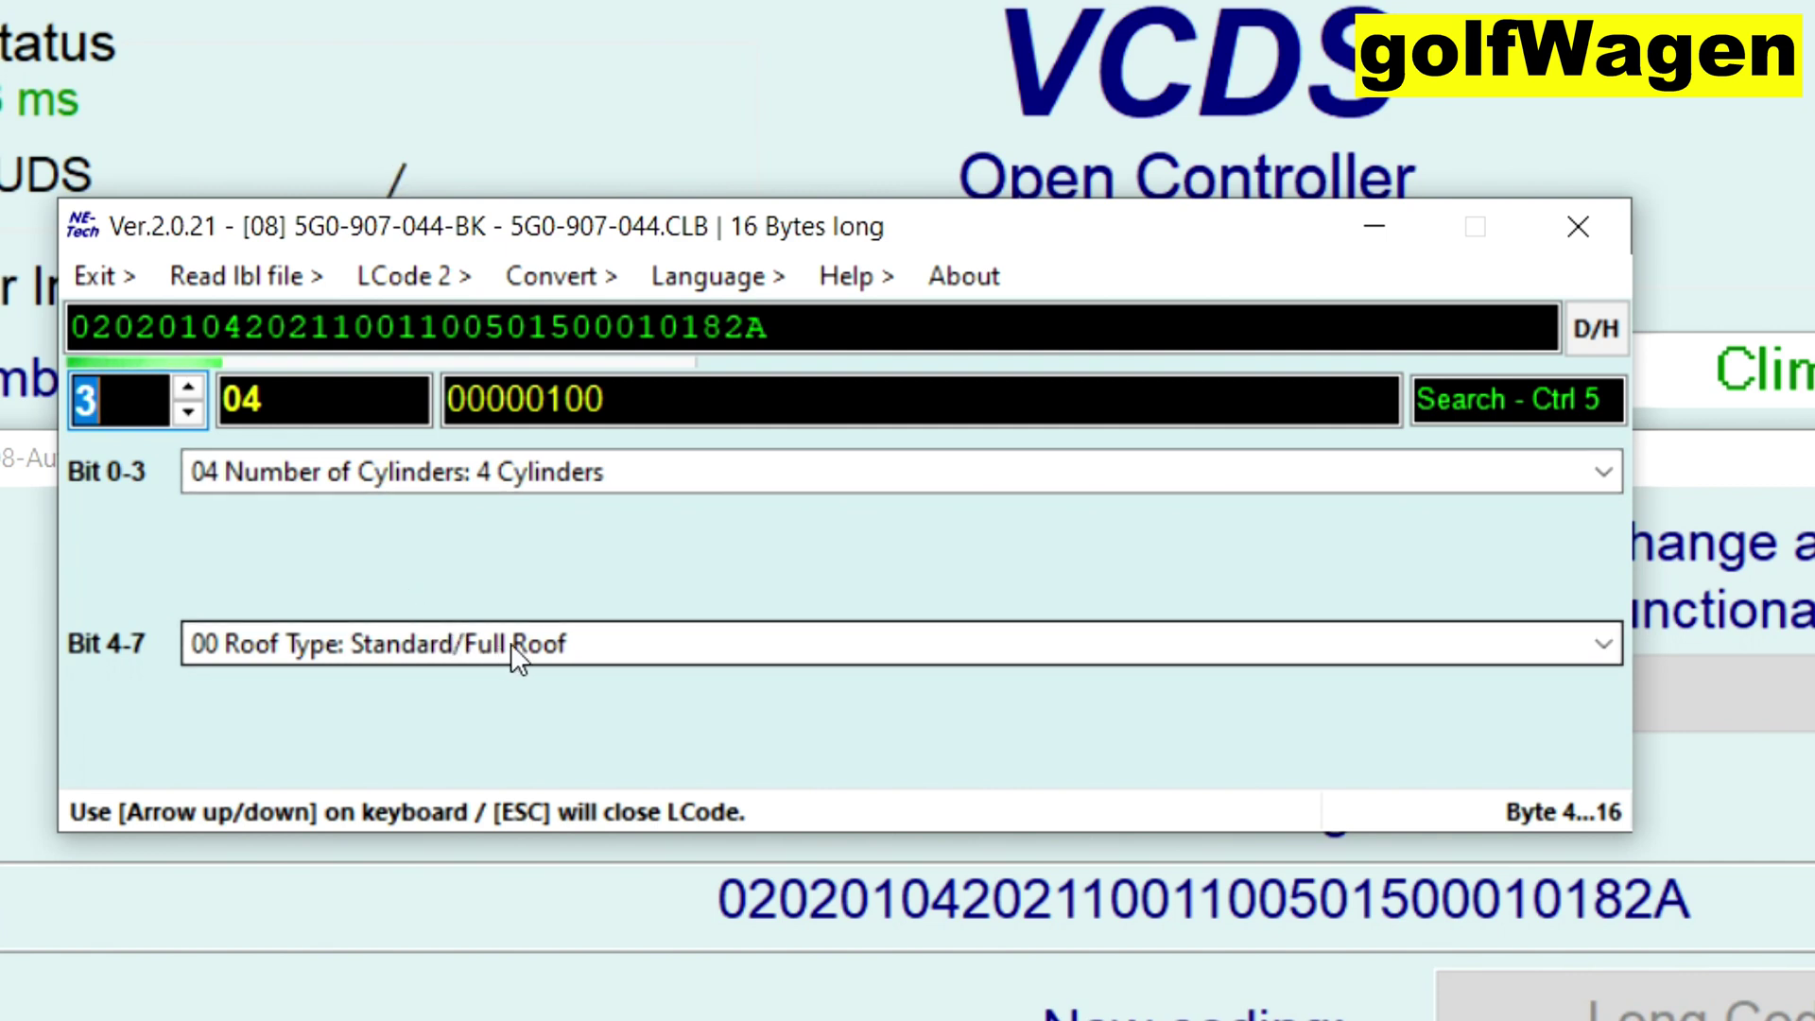
click(638, 642)
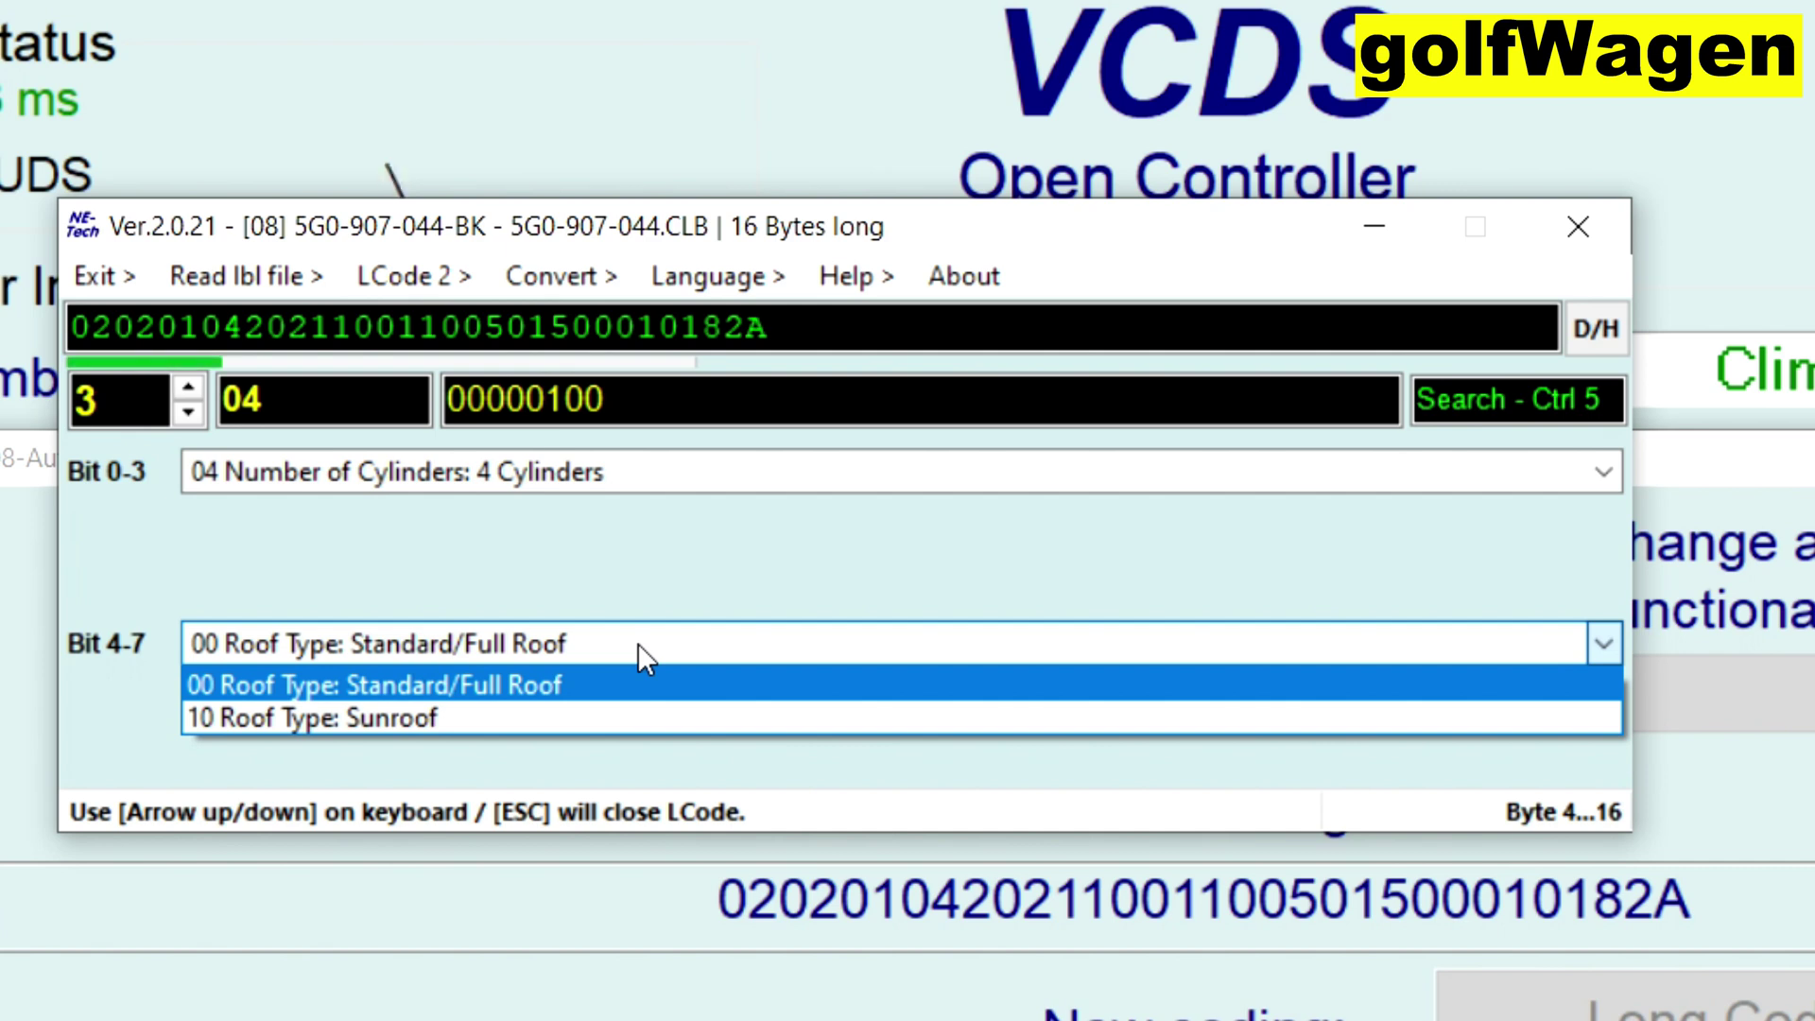
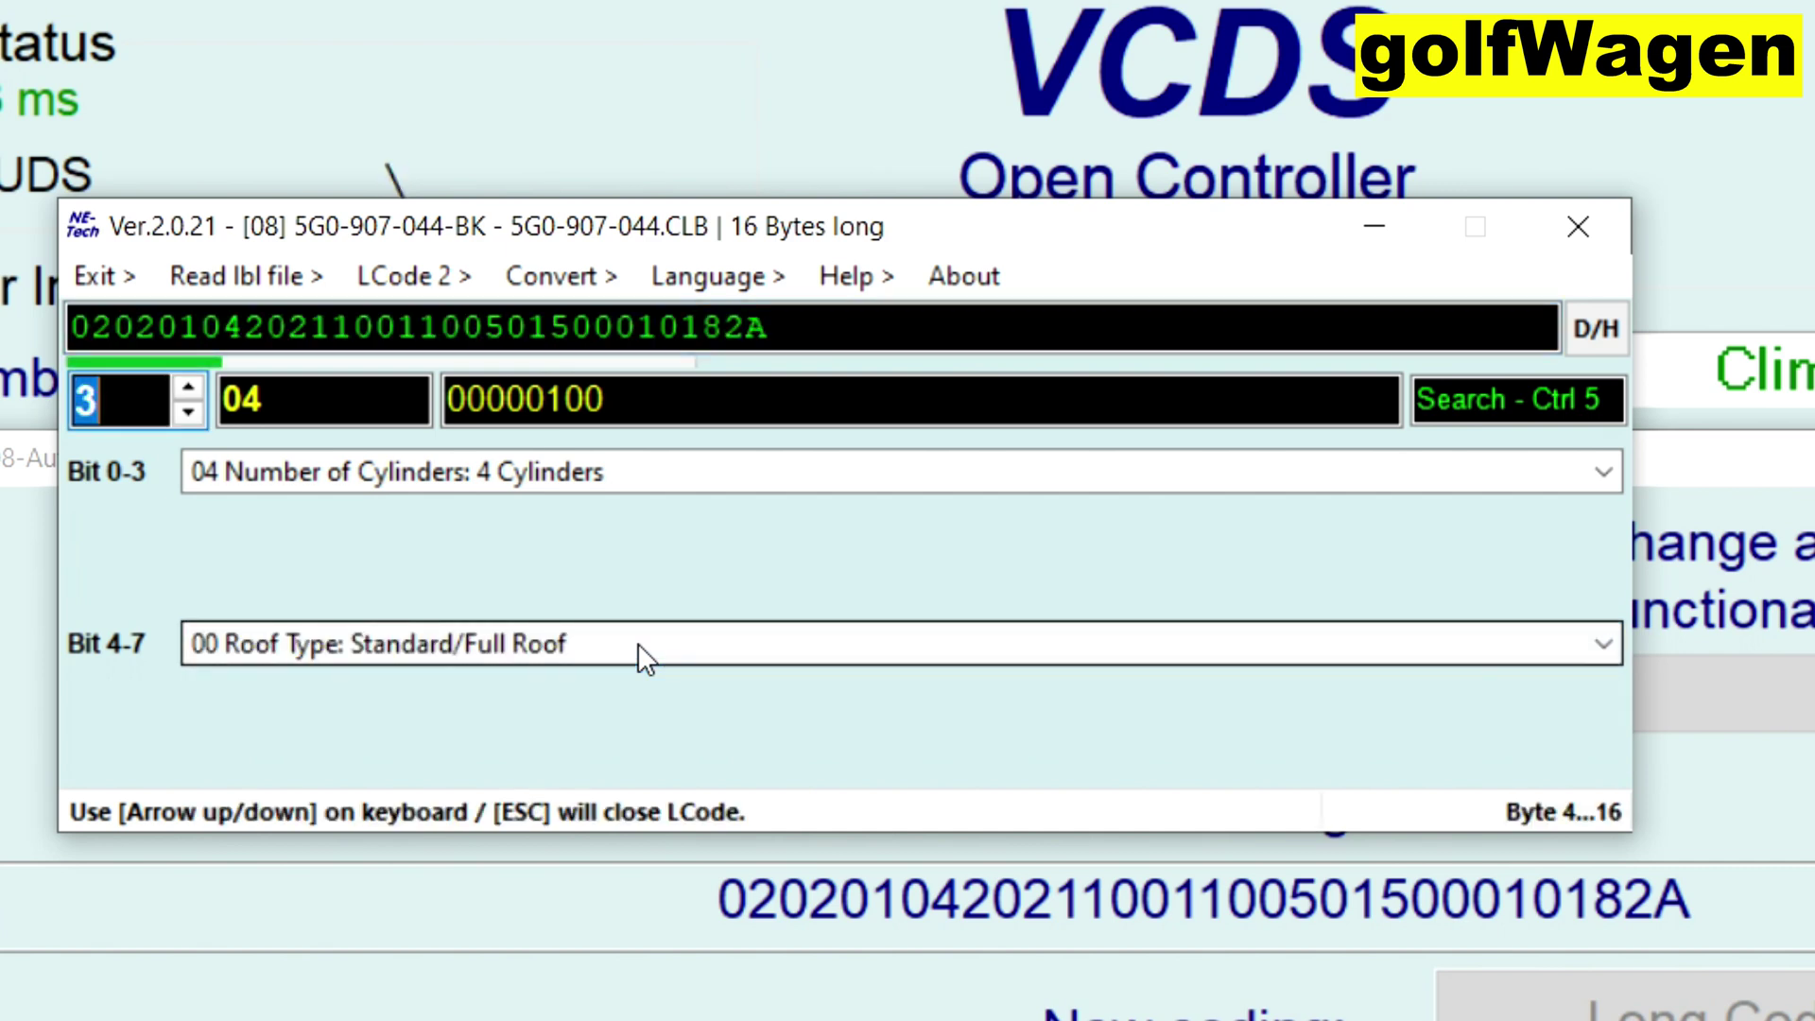
- Review the recirculation air settings in byte 4 and select Normal as the air circulation type
click(190, 382)
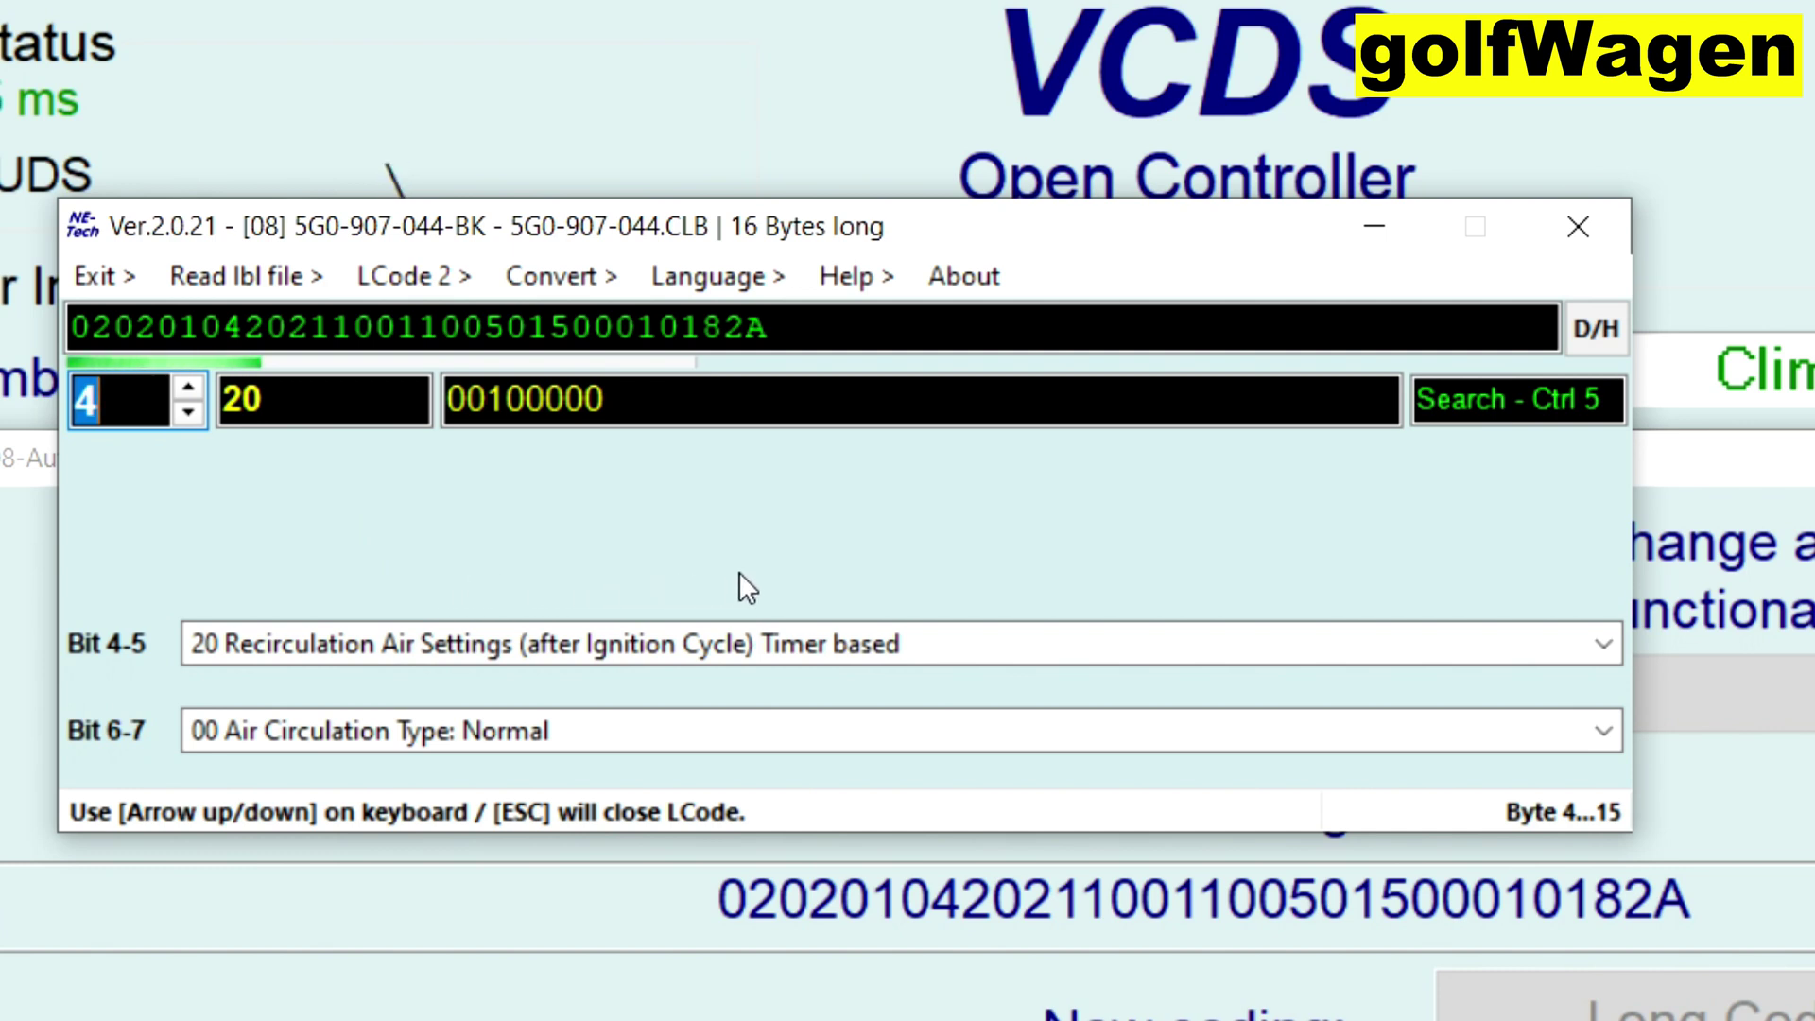
click(1007, 647)
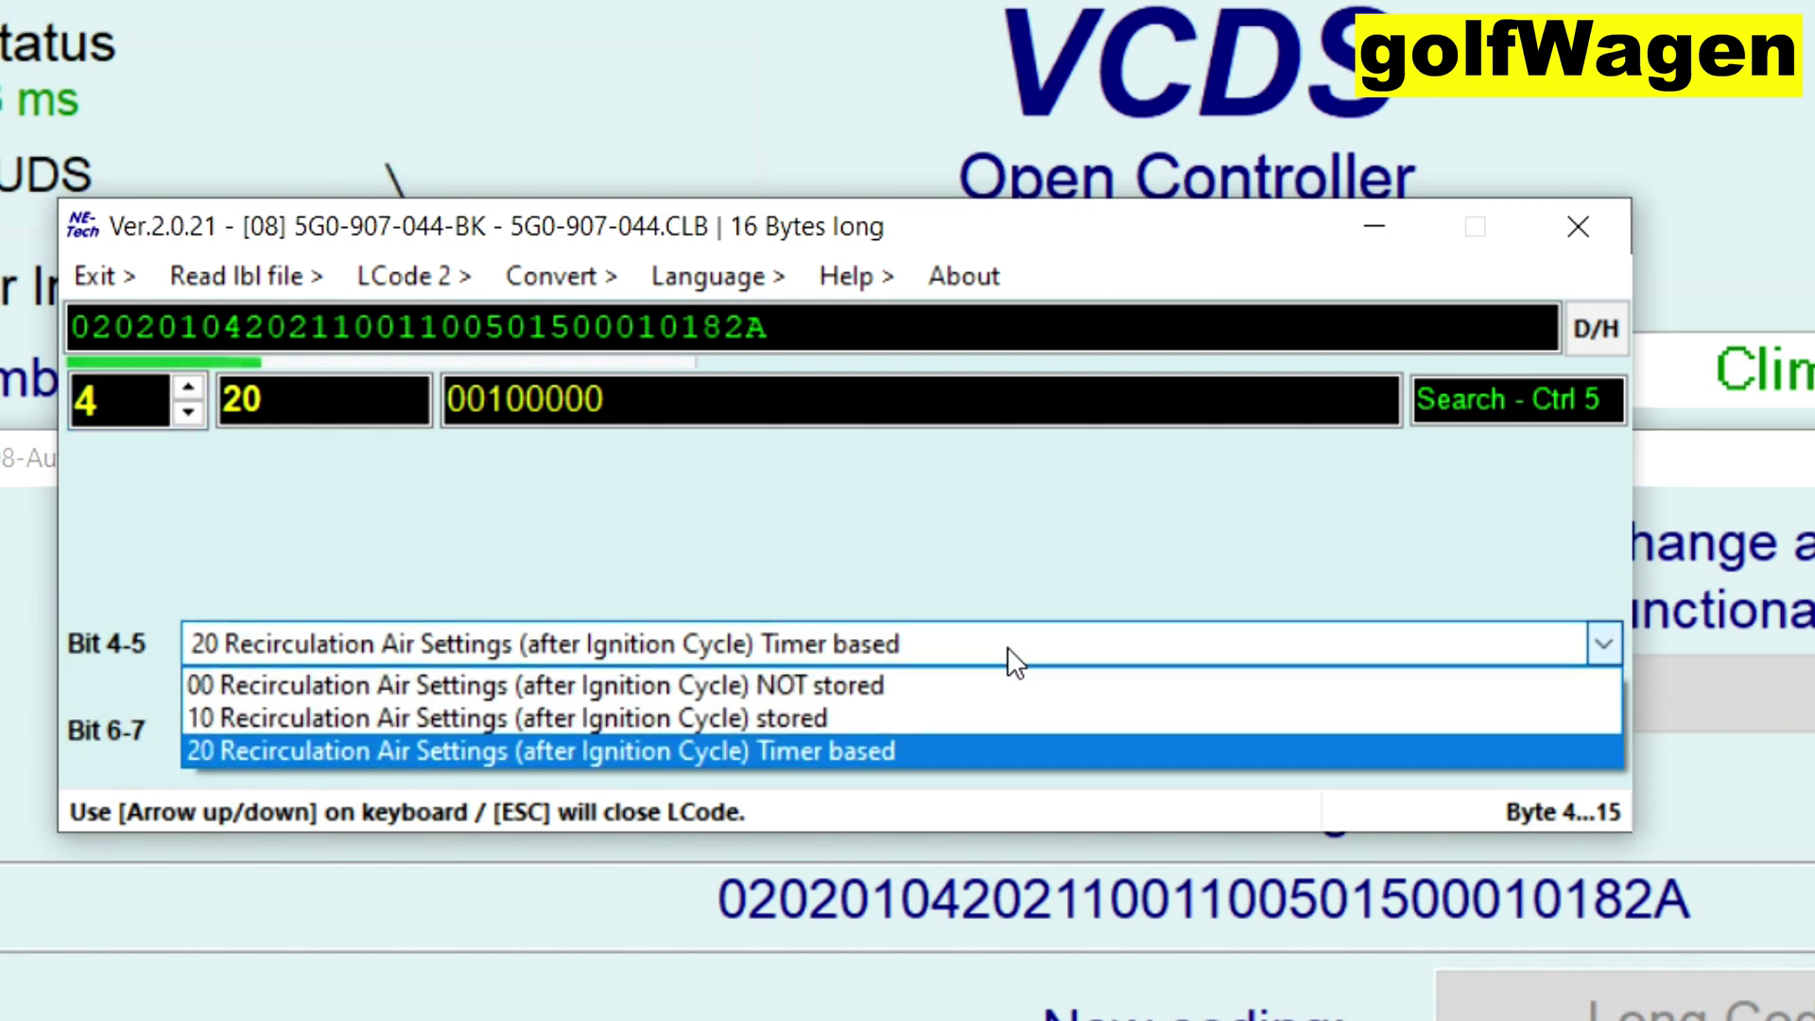
click(1004, 552)
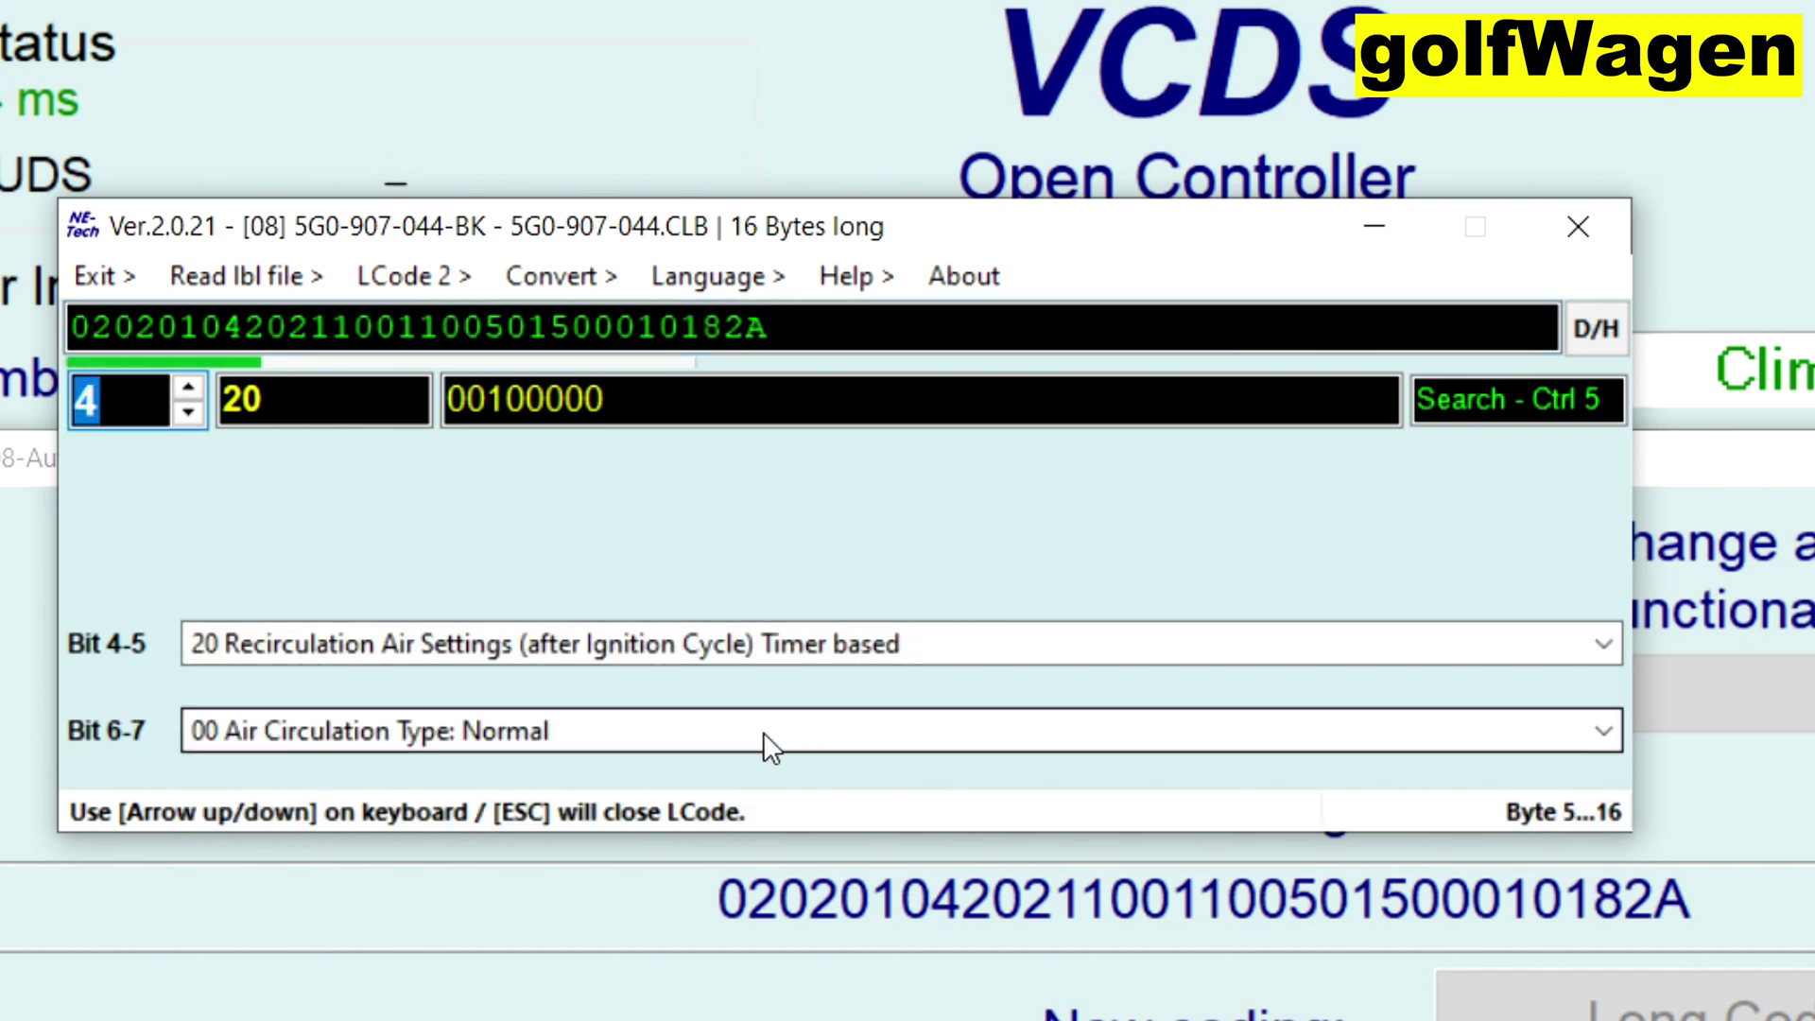
click(763, 732)
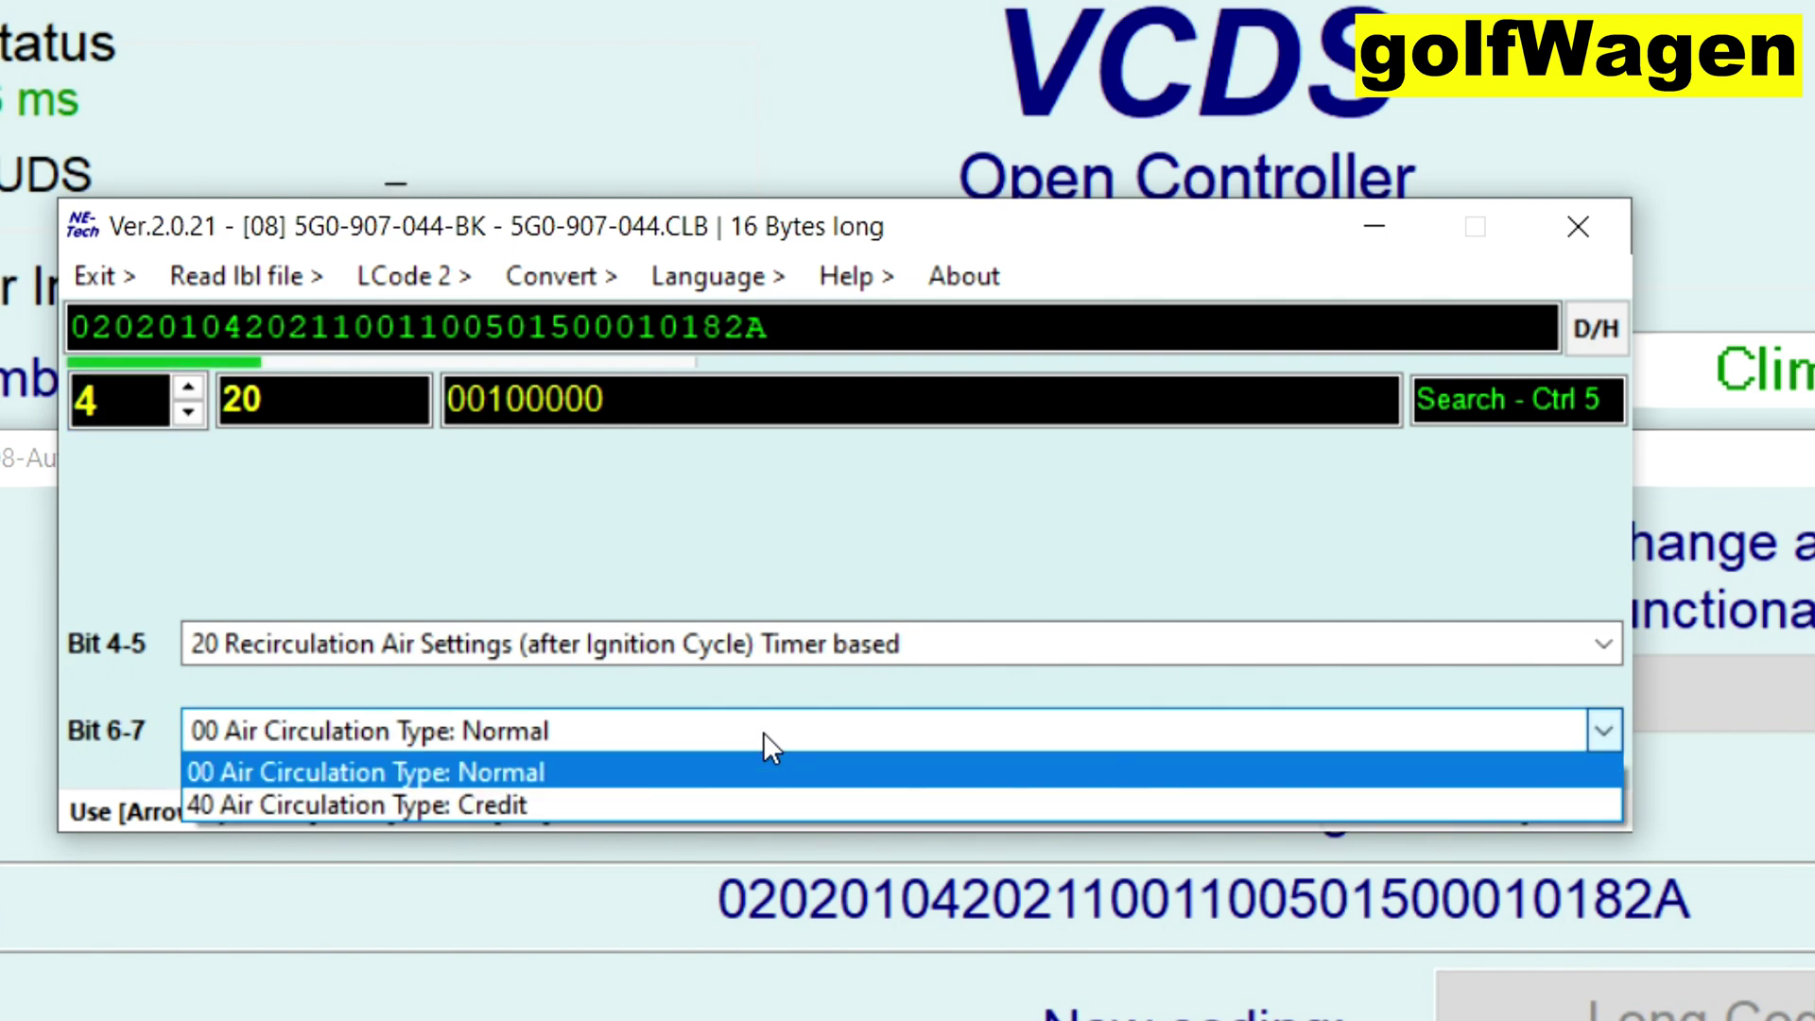
click(672, 767)
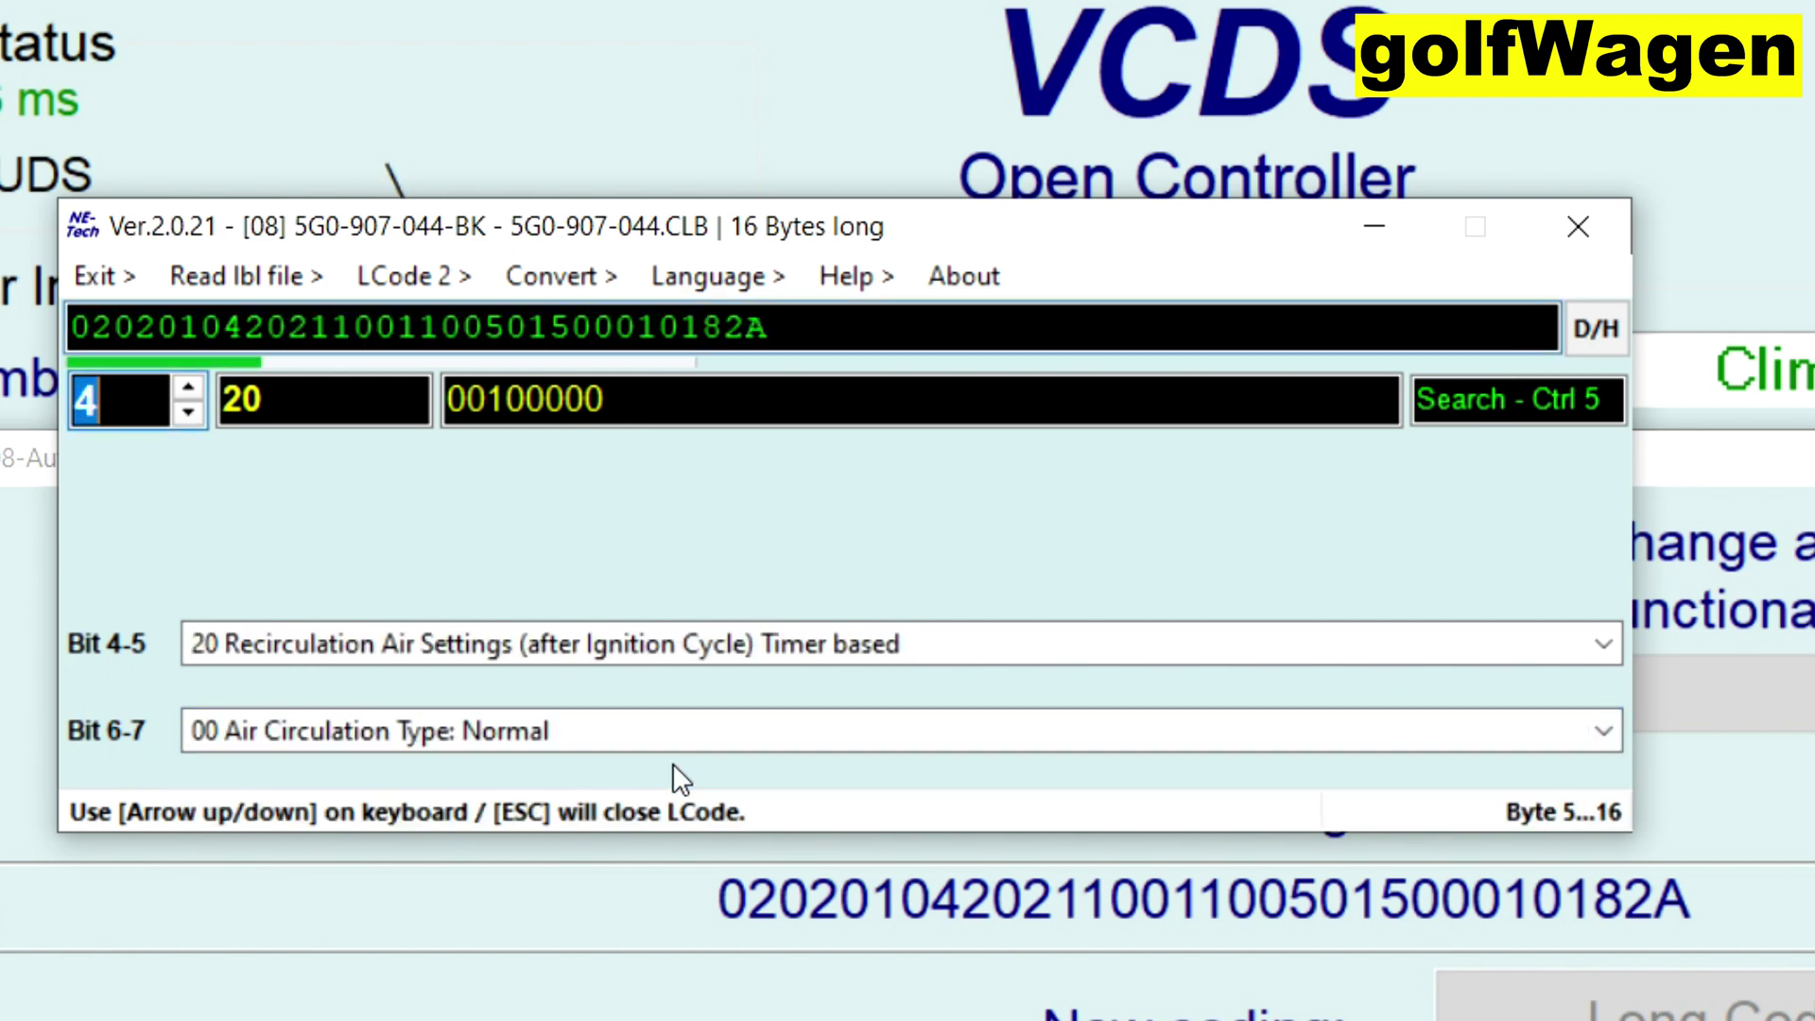
- Review the glass type options in byte 5 and select the electric 1000W (PTC) 3-stage auxiliary heater via ECM
click(188, 389)
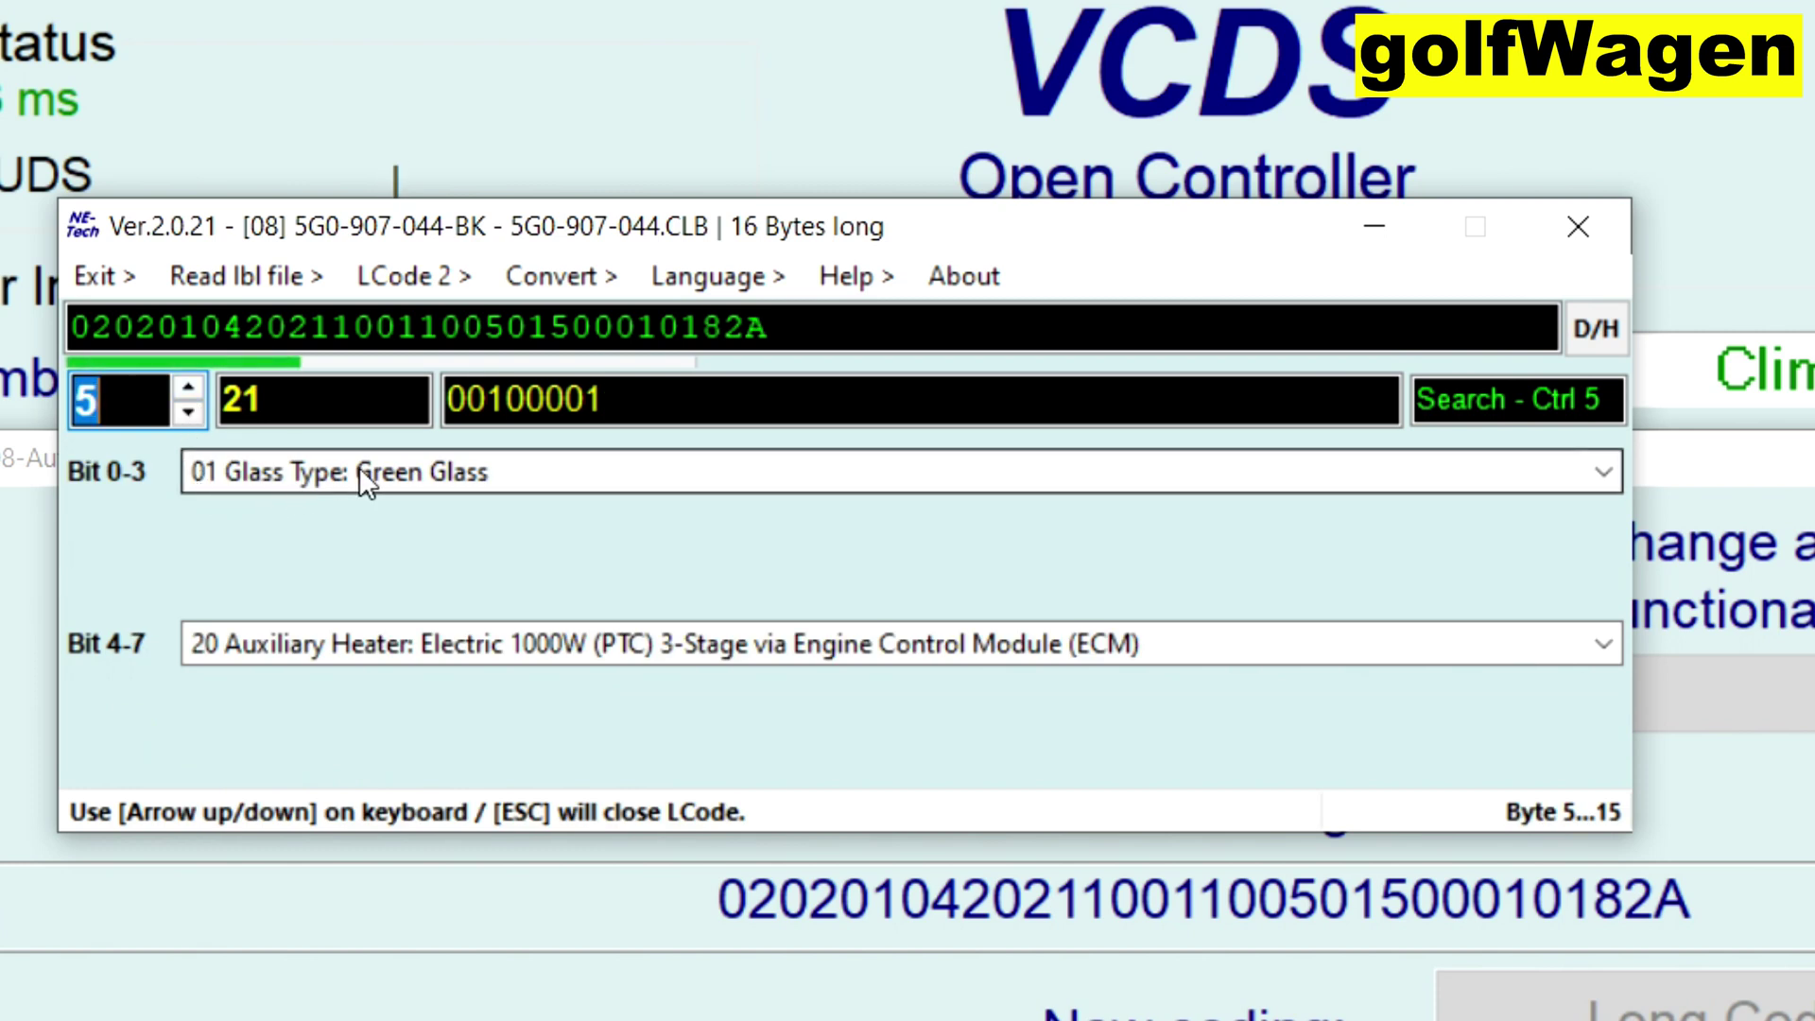
click(598, 471)
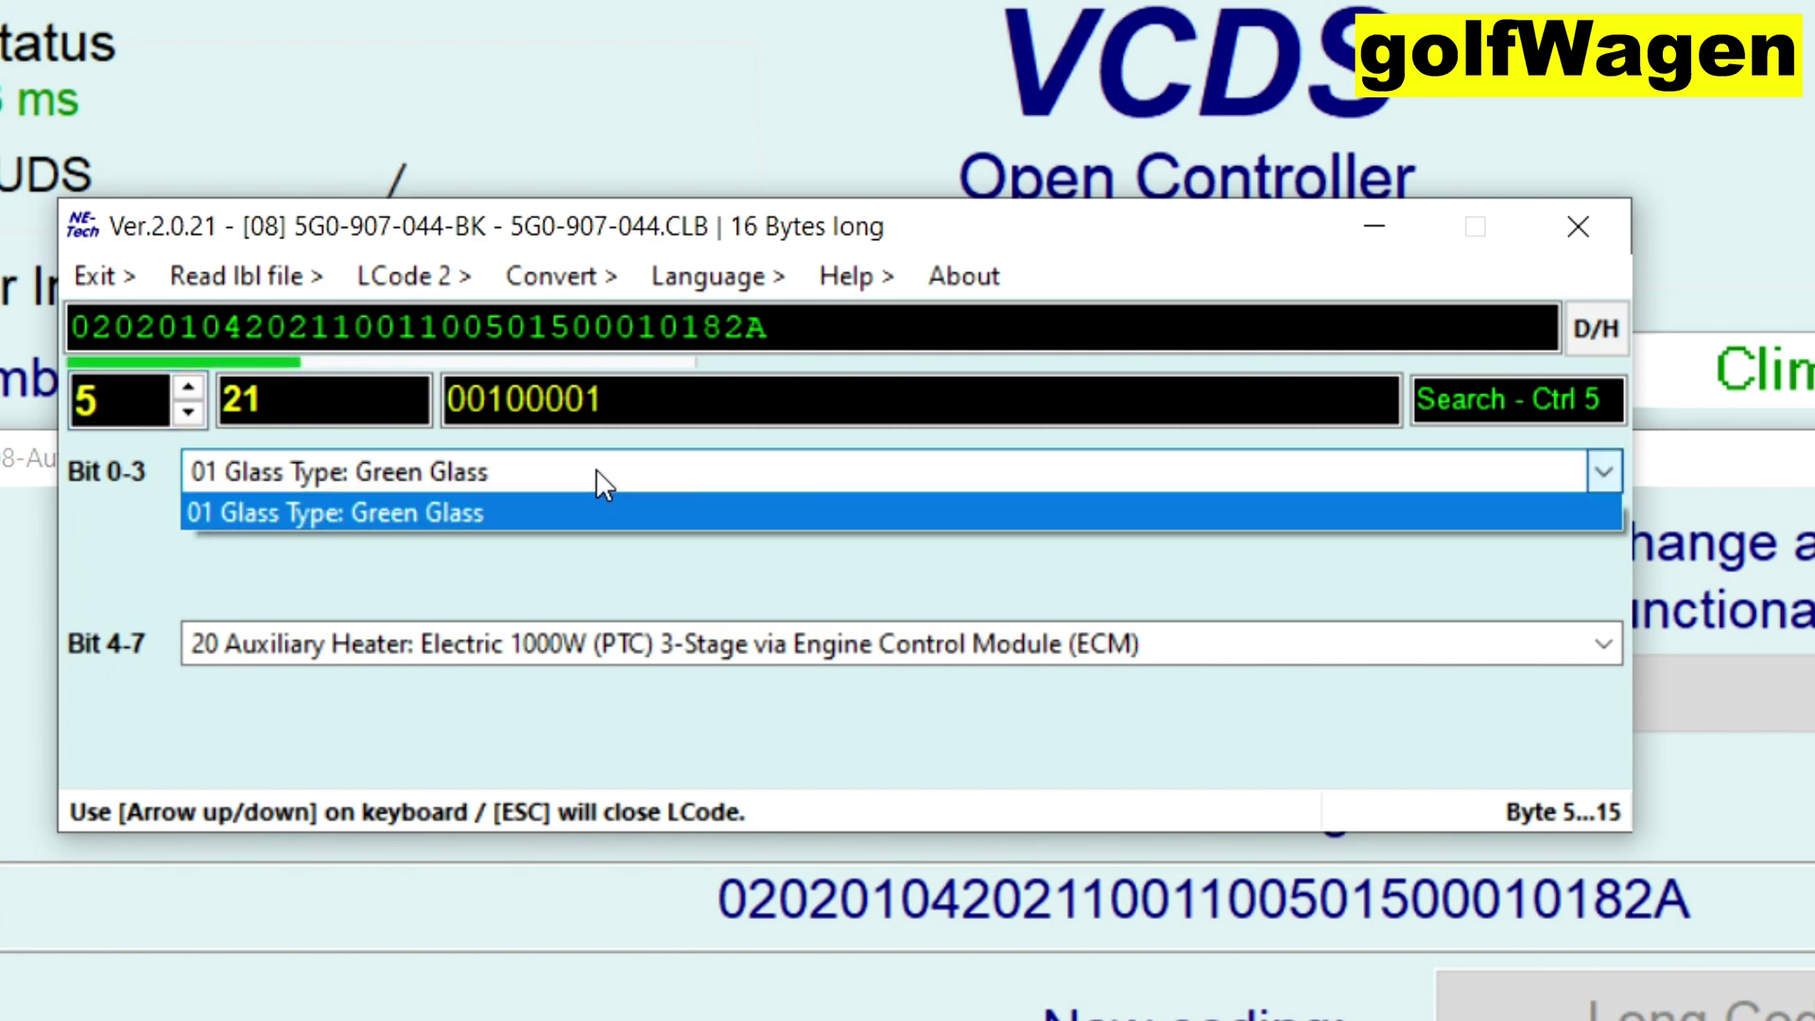
click(595, 469)
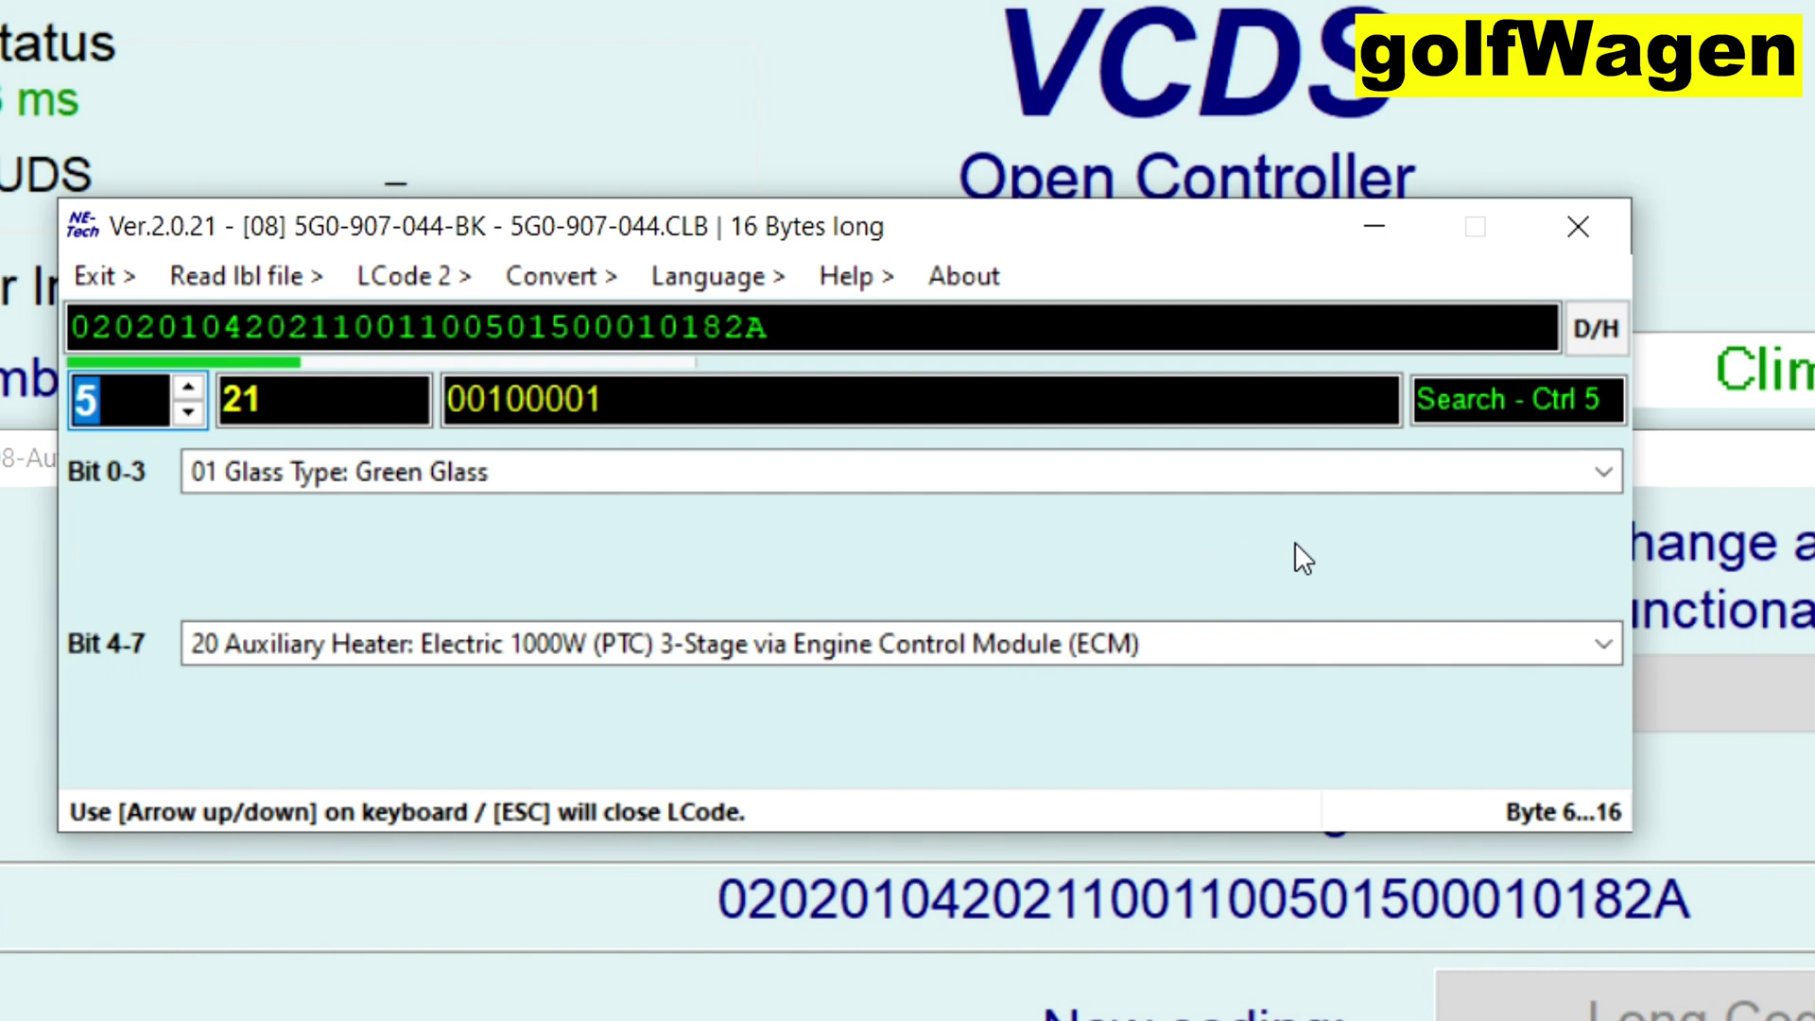
click(1333, 644)
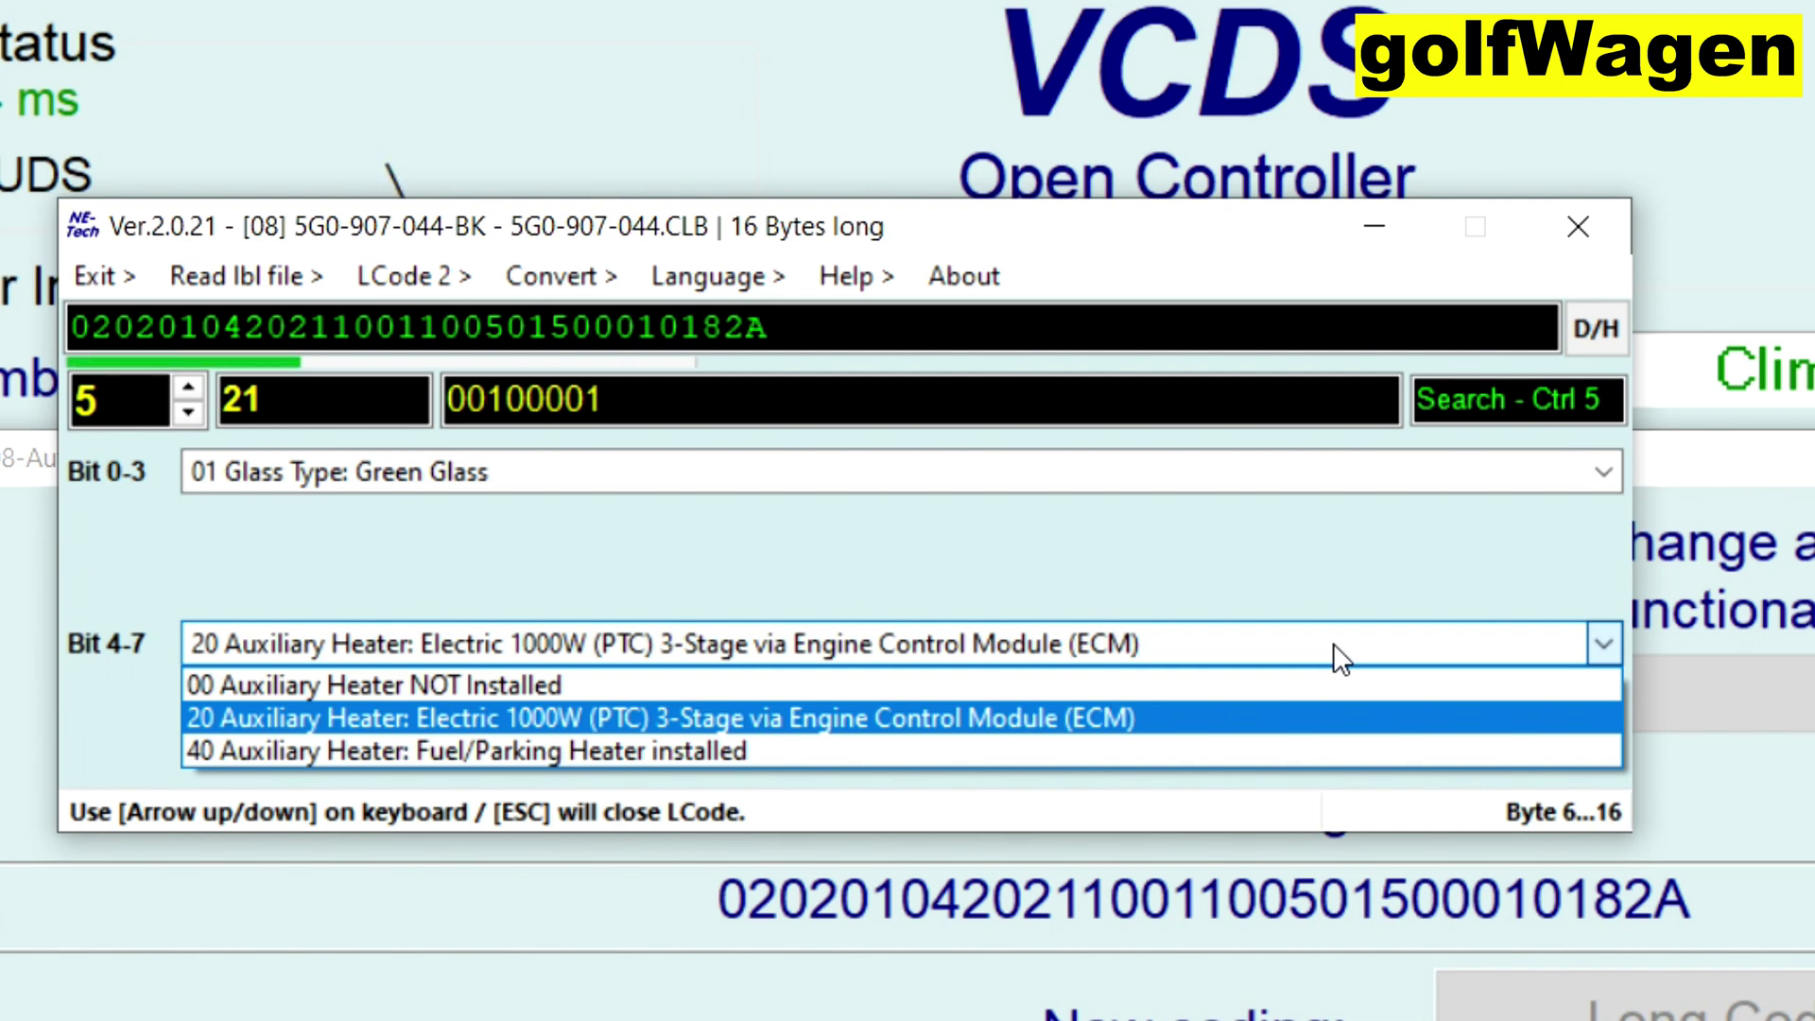
click(1082, 712)
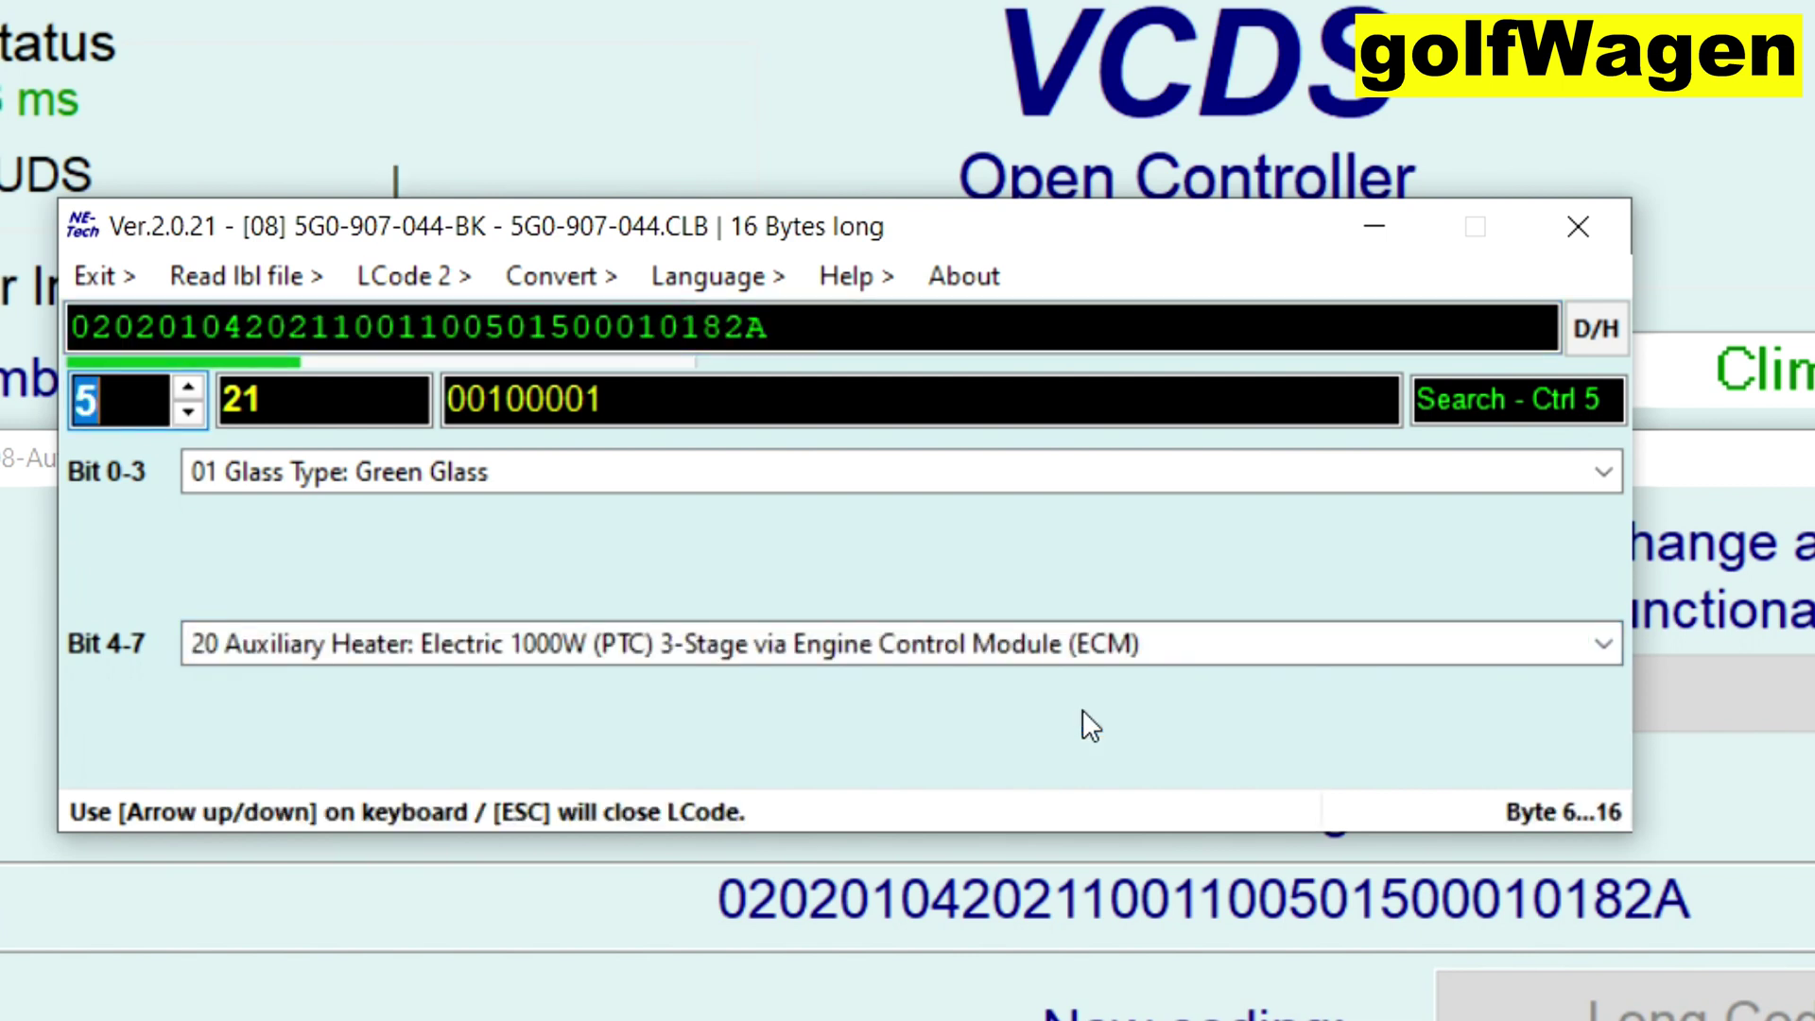
- Review the parking heater options in byte 6 and select R1234yf as the coolant type
click(188, 391)
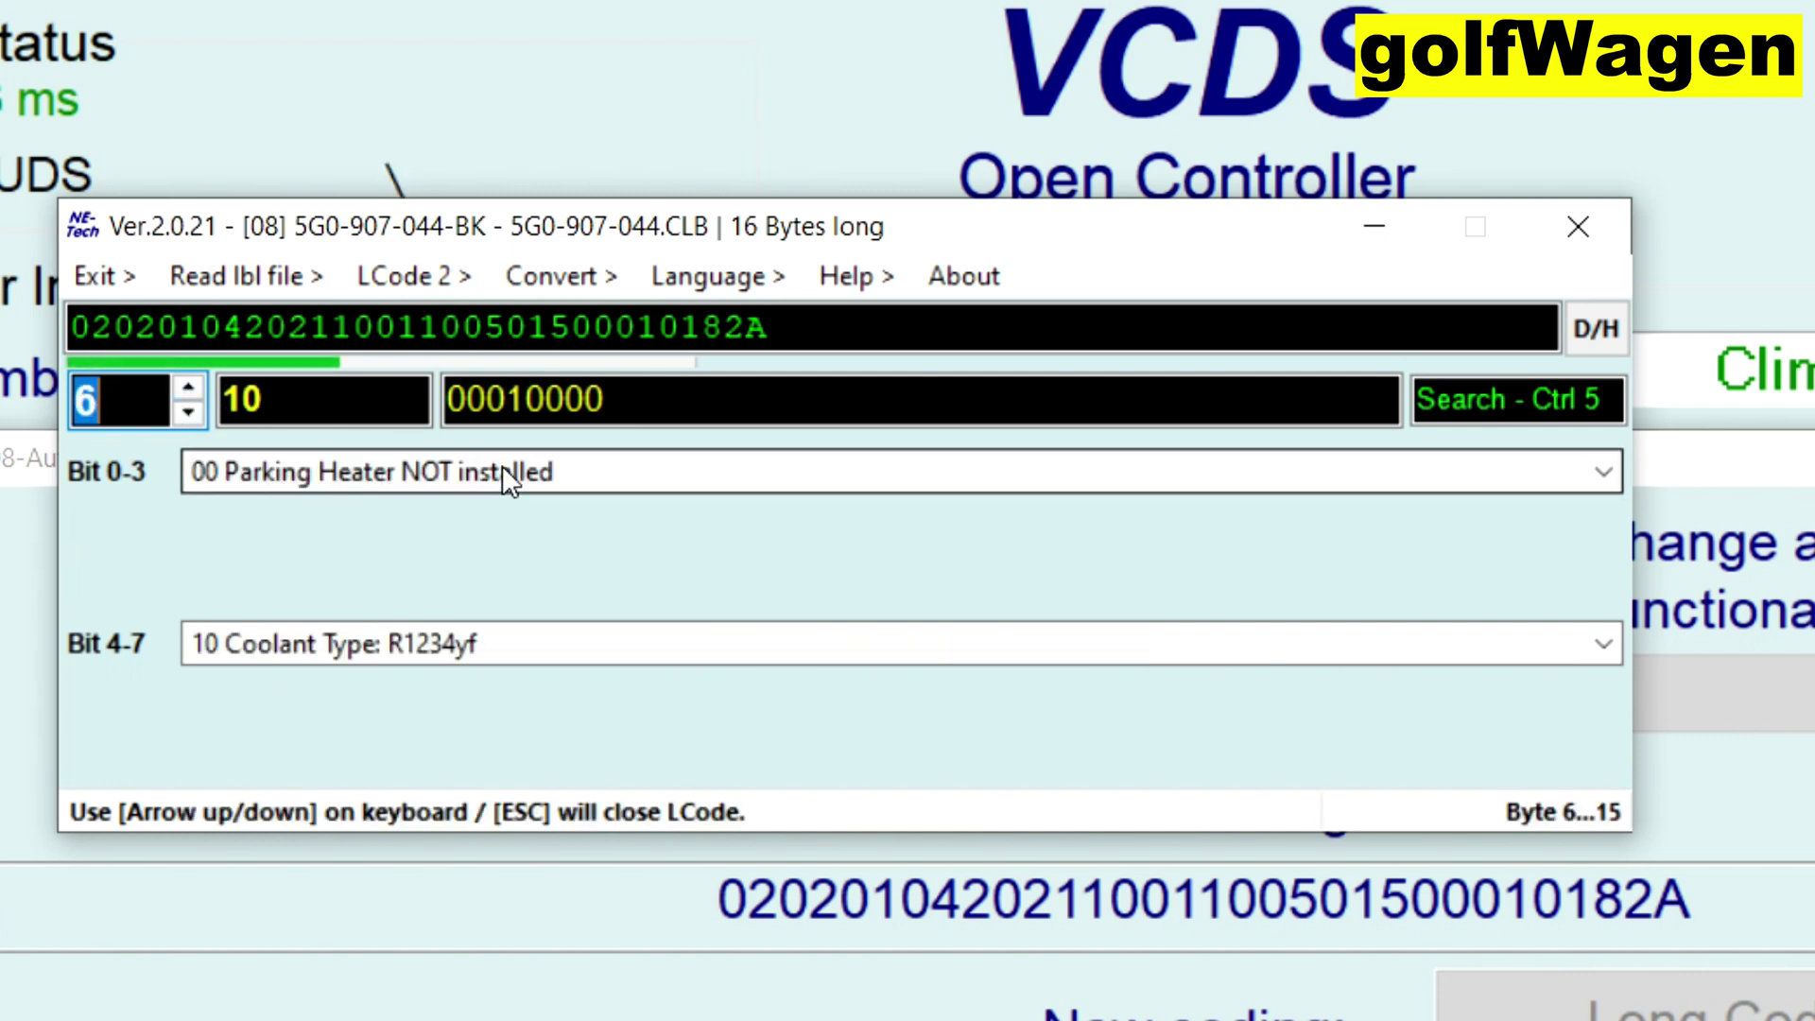
click(548, 463)
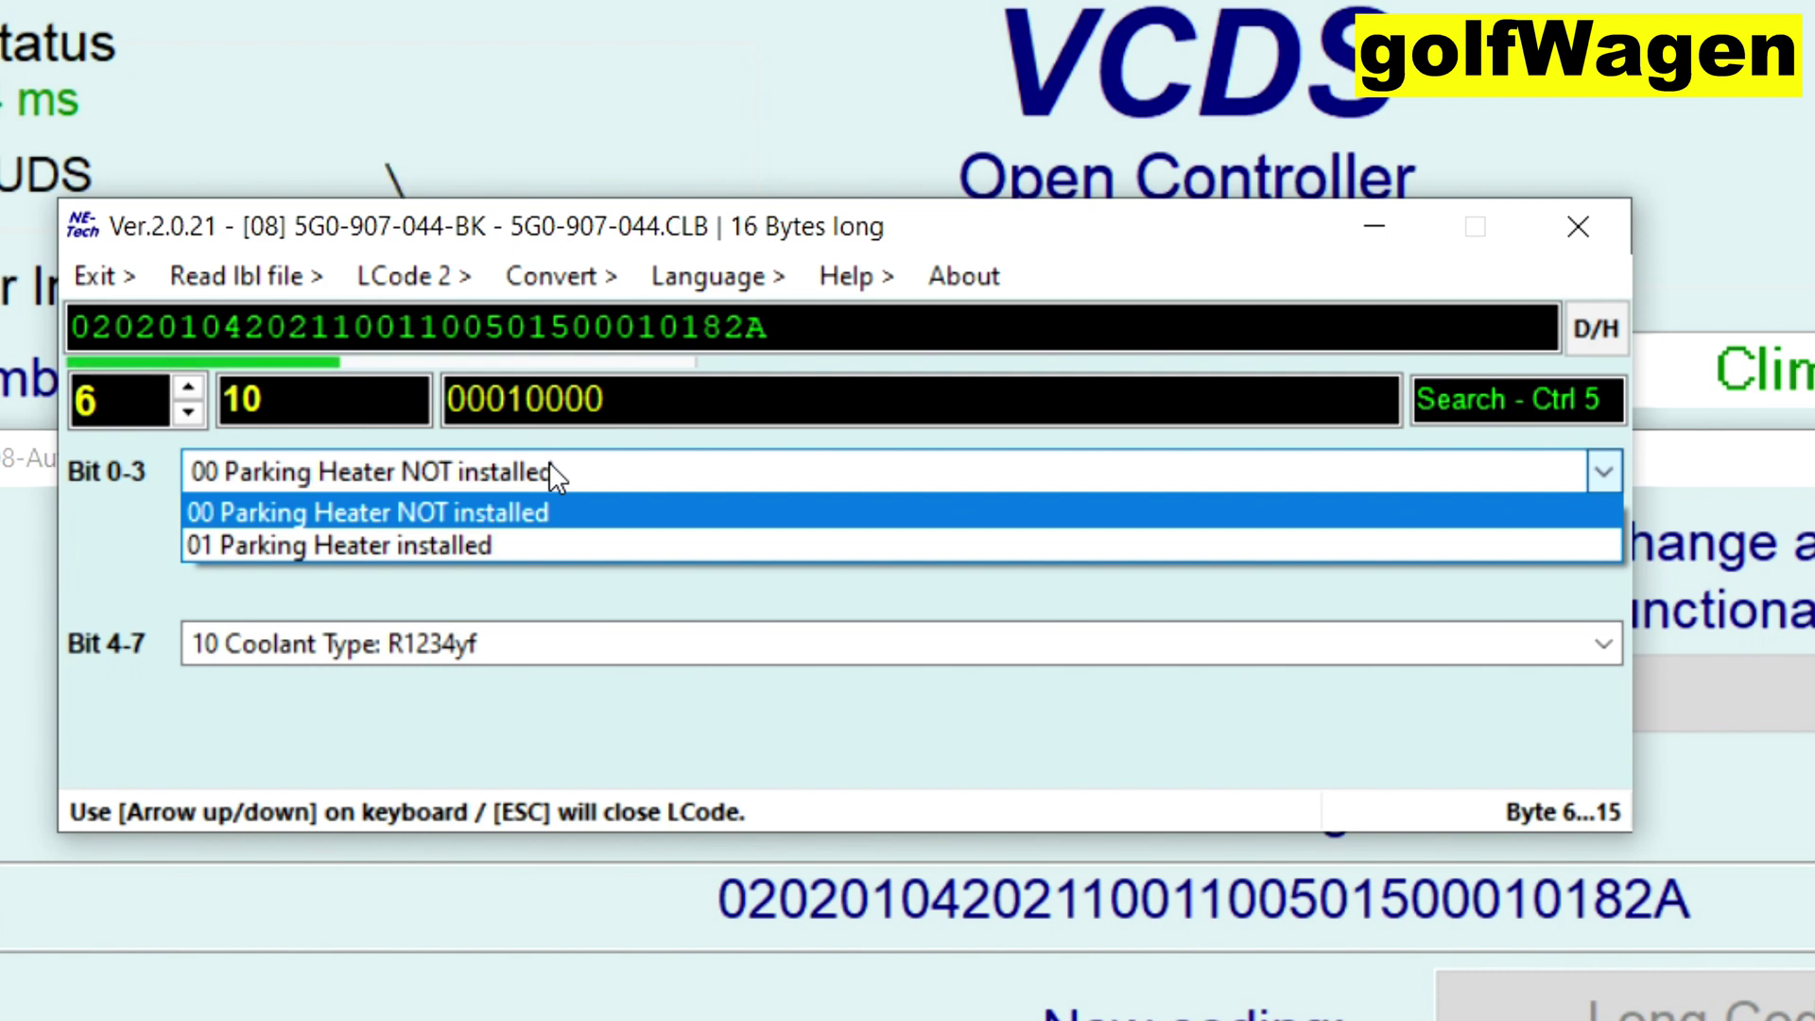
click(548, 463)
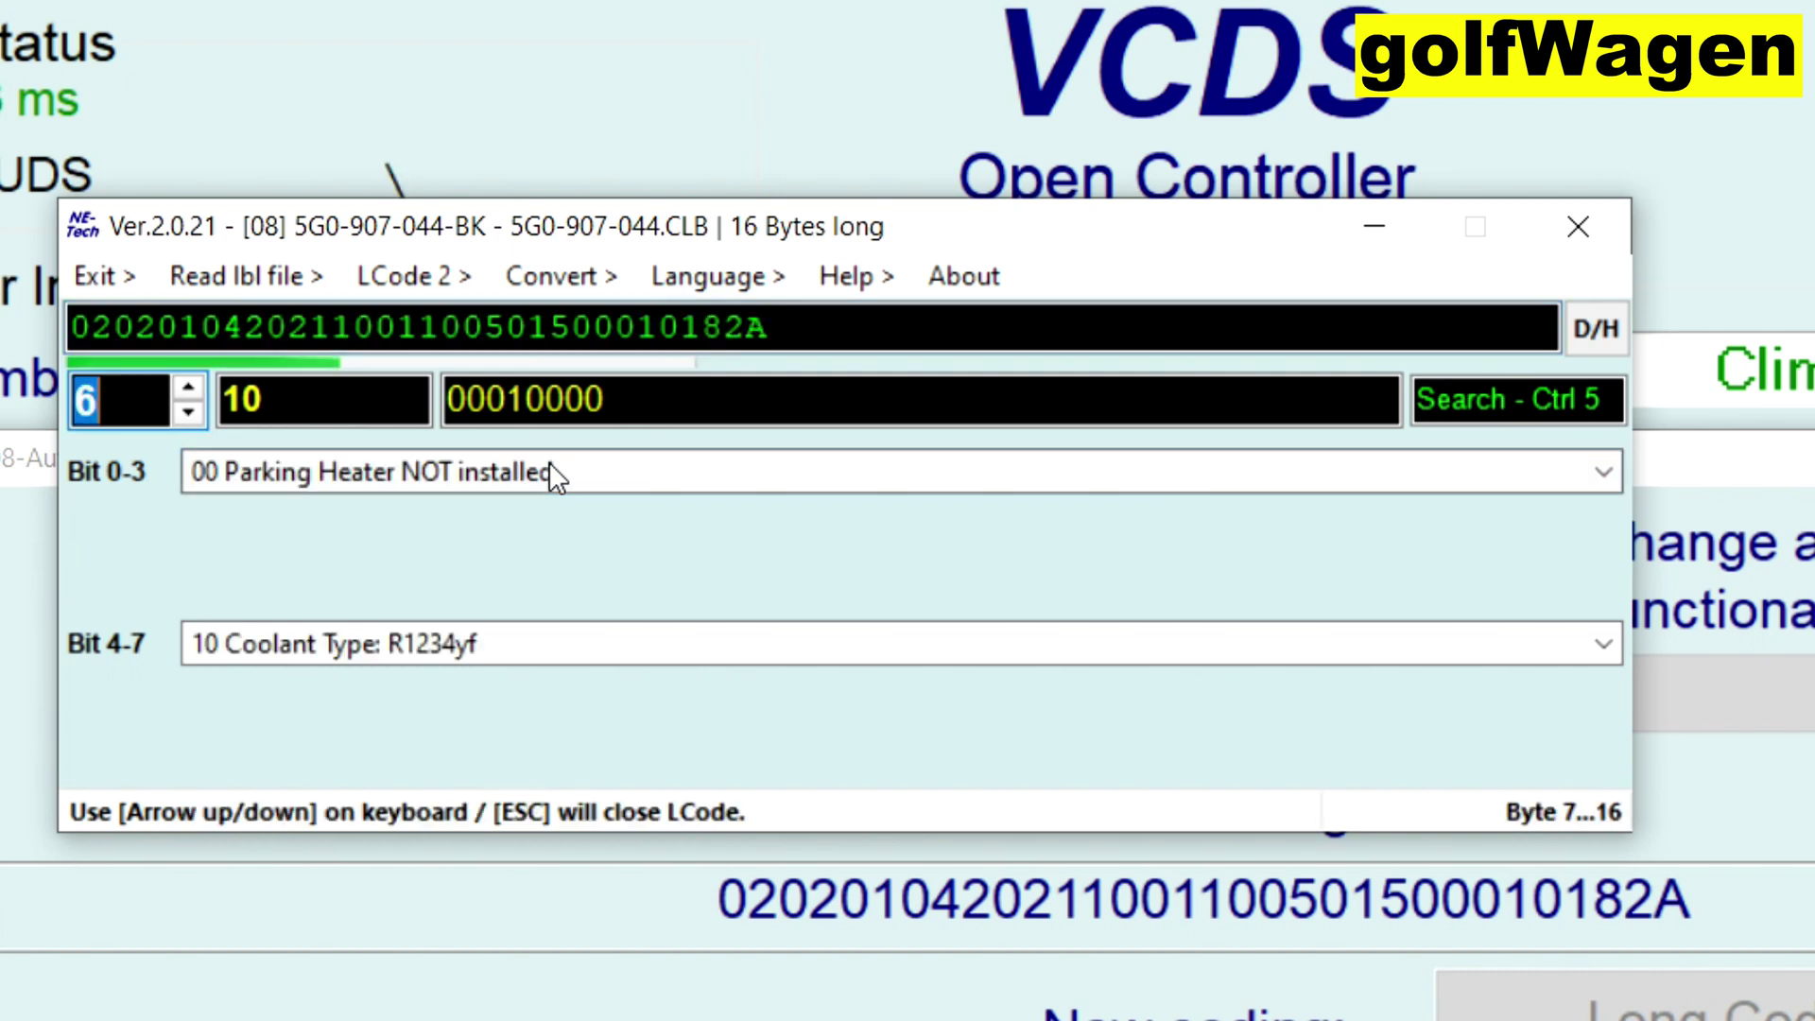
click(618, 650)
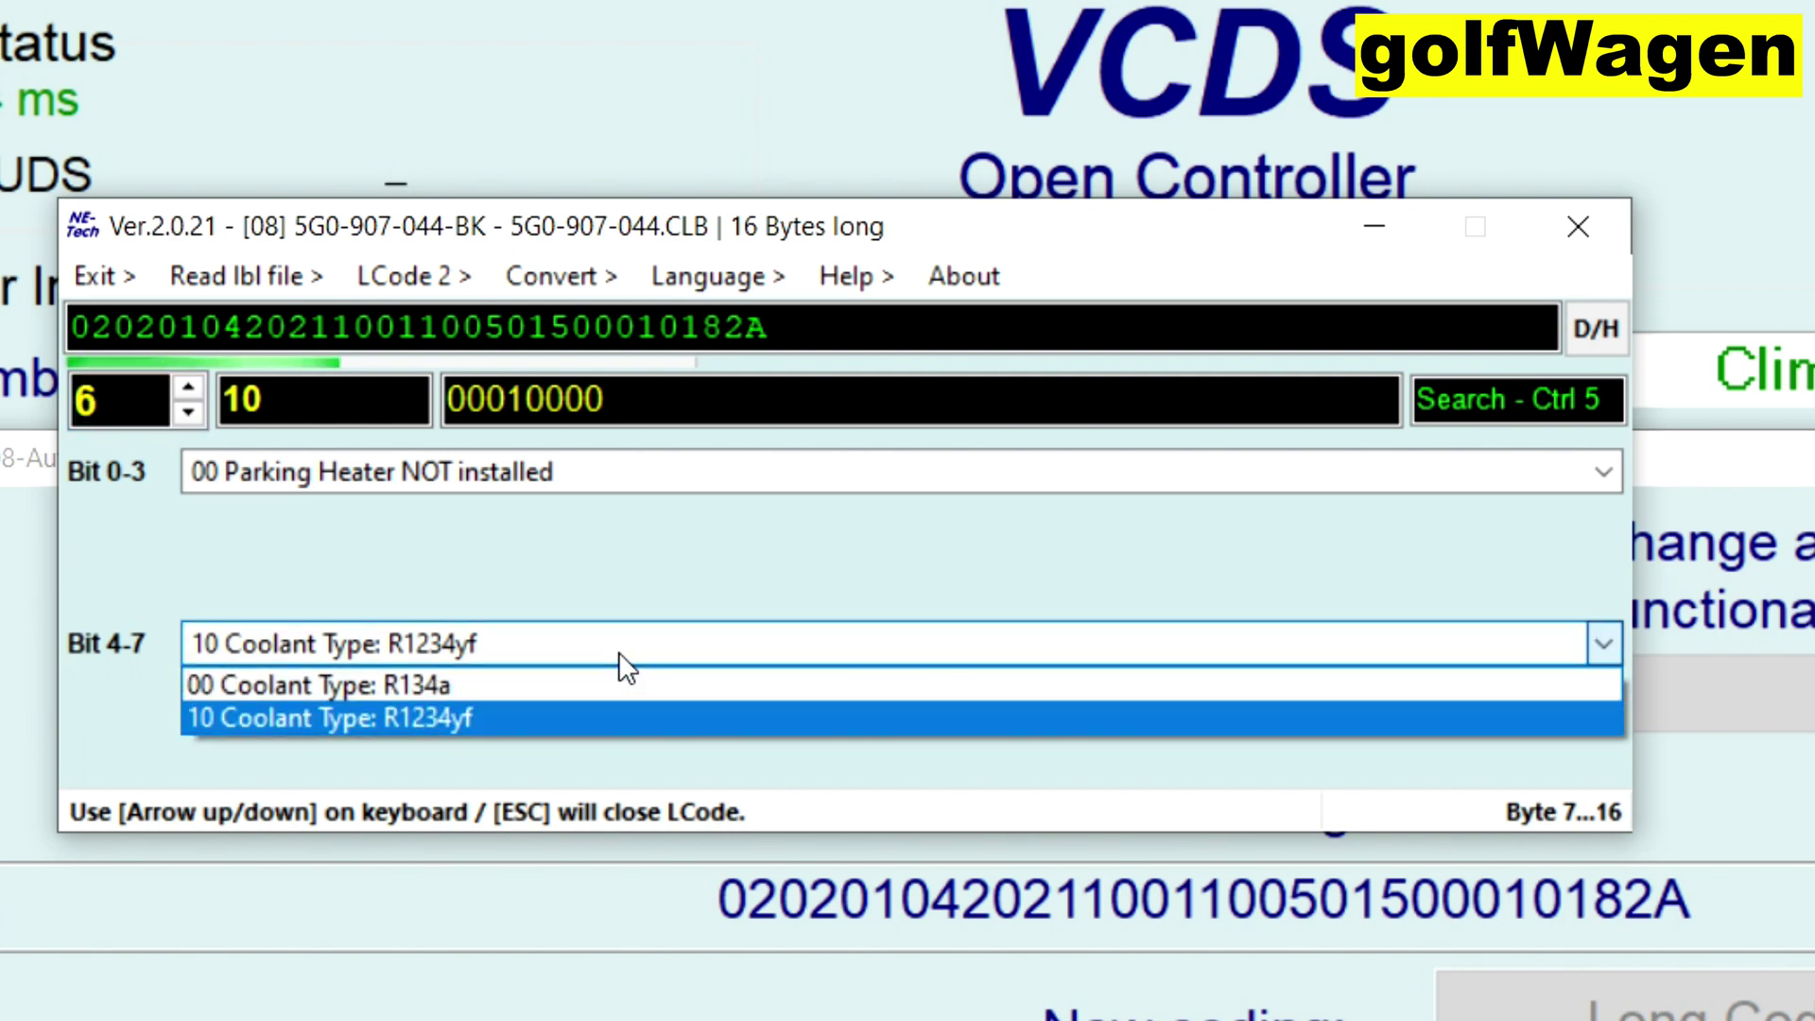
click(519, 711)
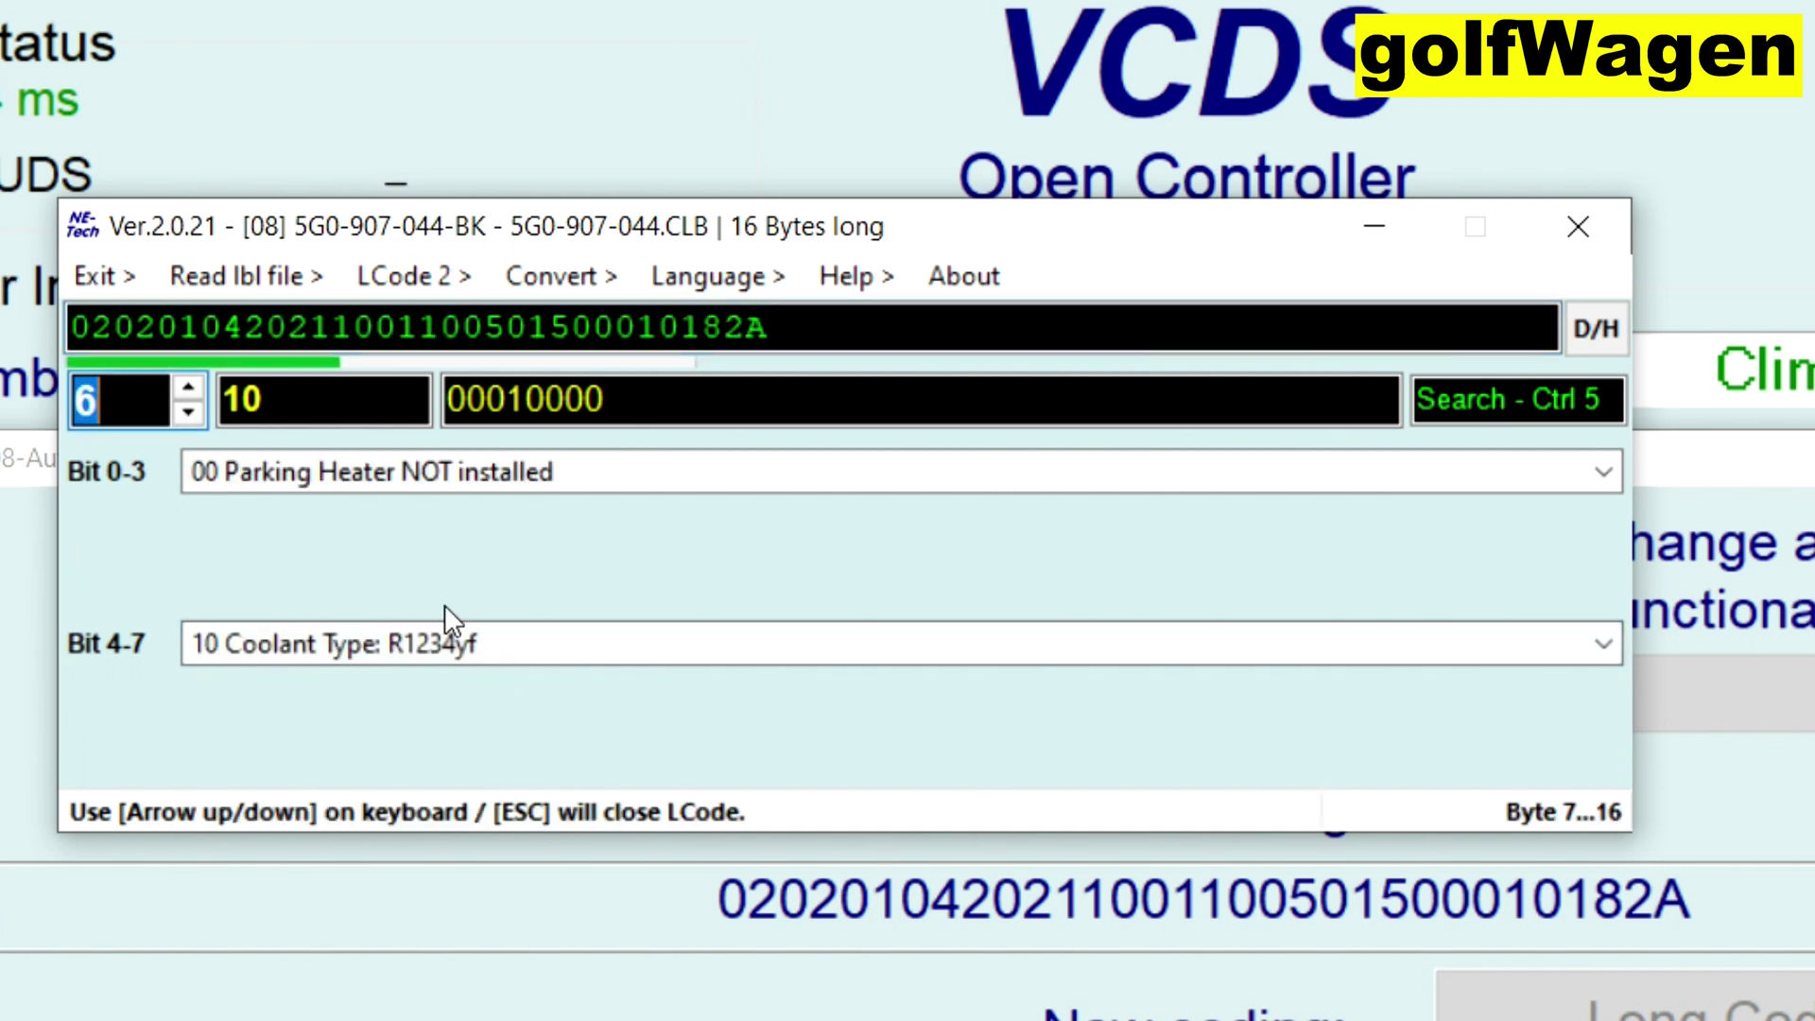
- Review the climate modes setting in byte 7 and select Start-Stop Function installed/active in byte 8
click(191, 388)
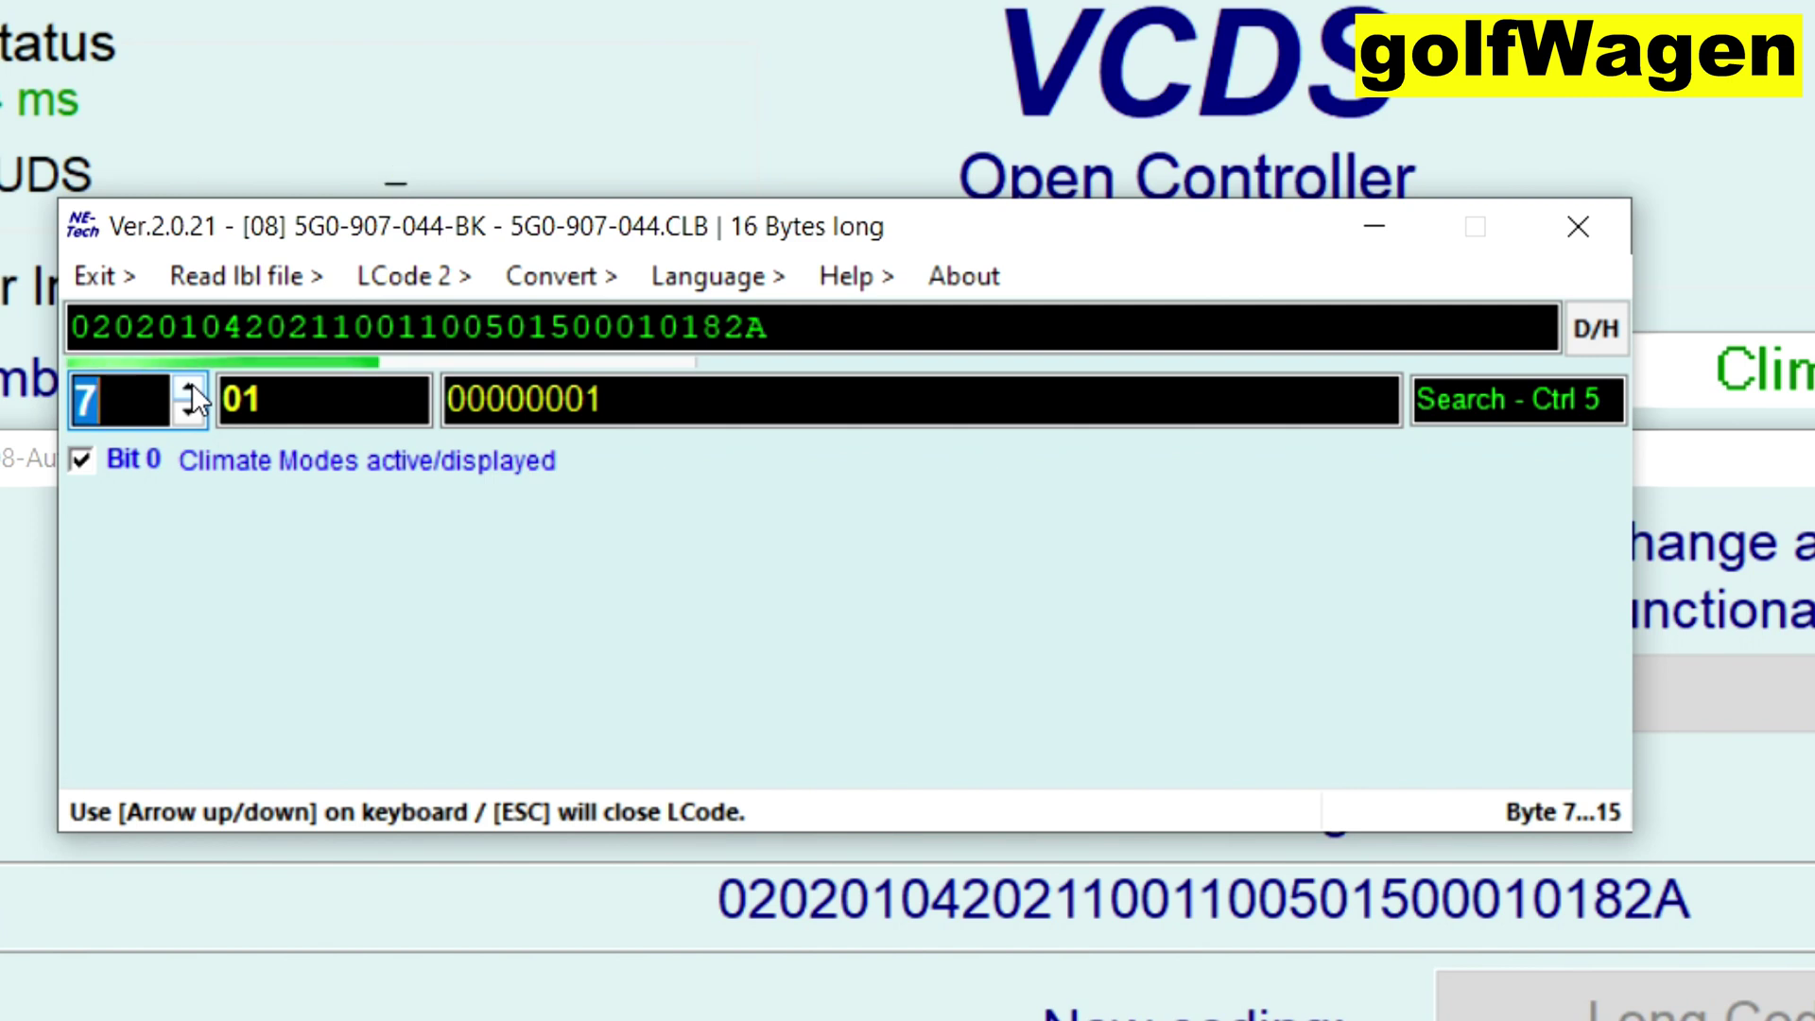
click(191, 388)
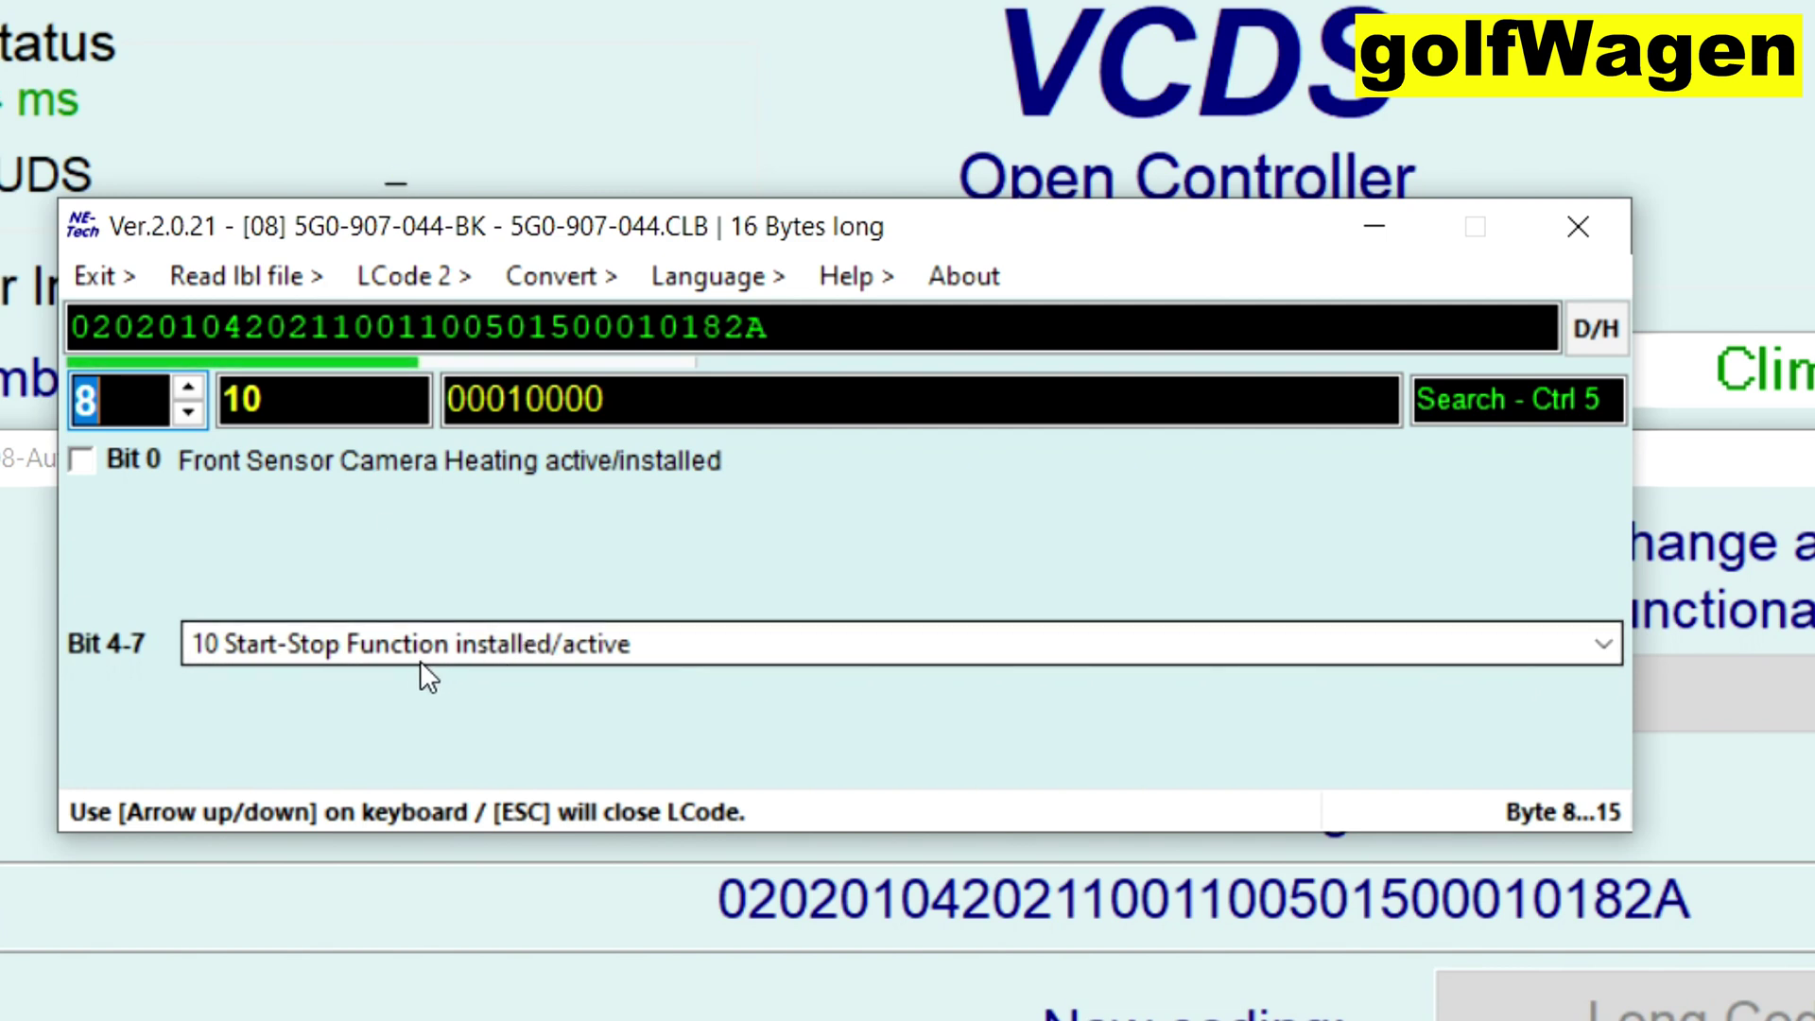
click(860, 657)
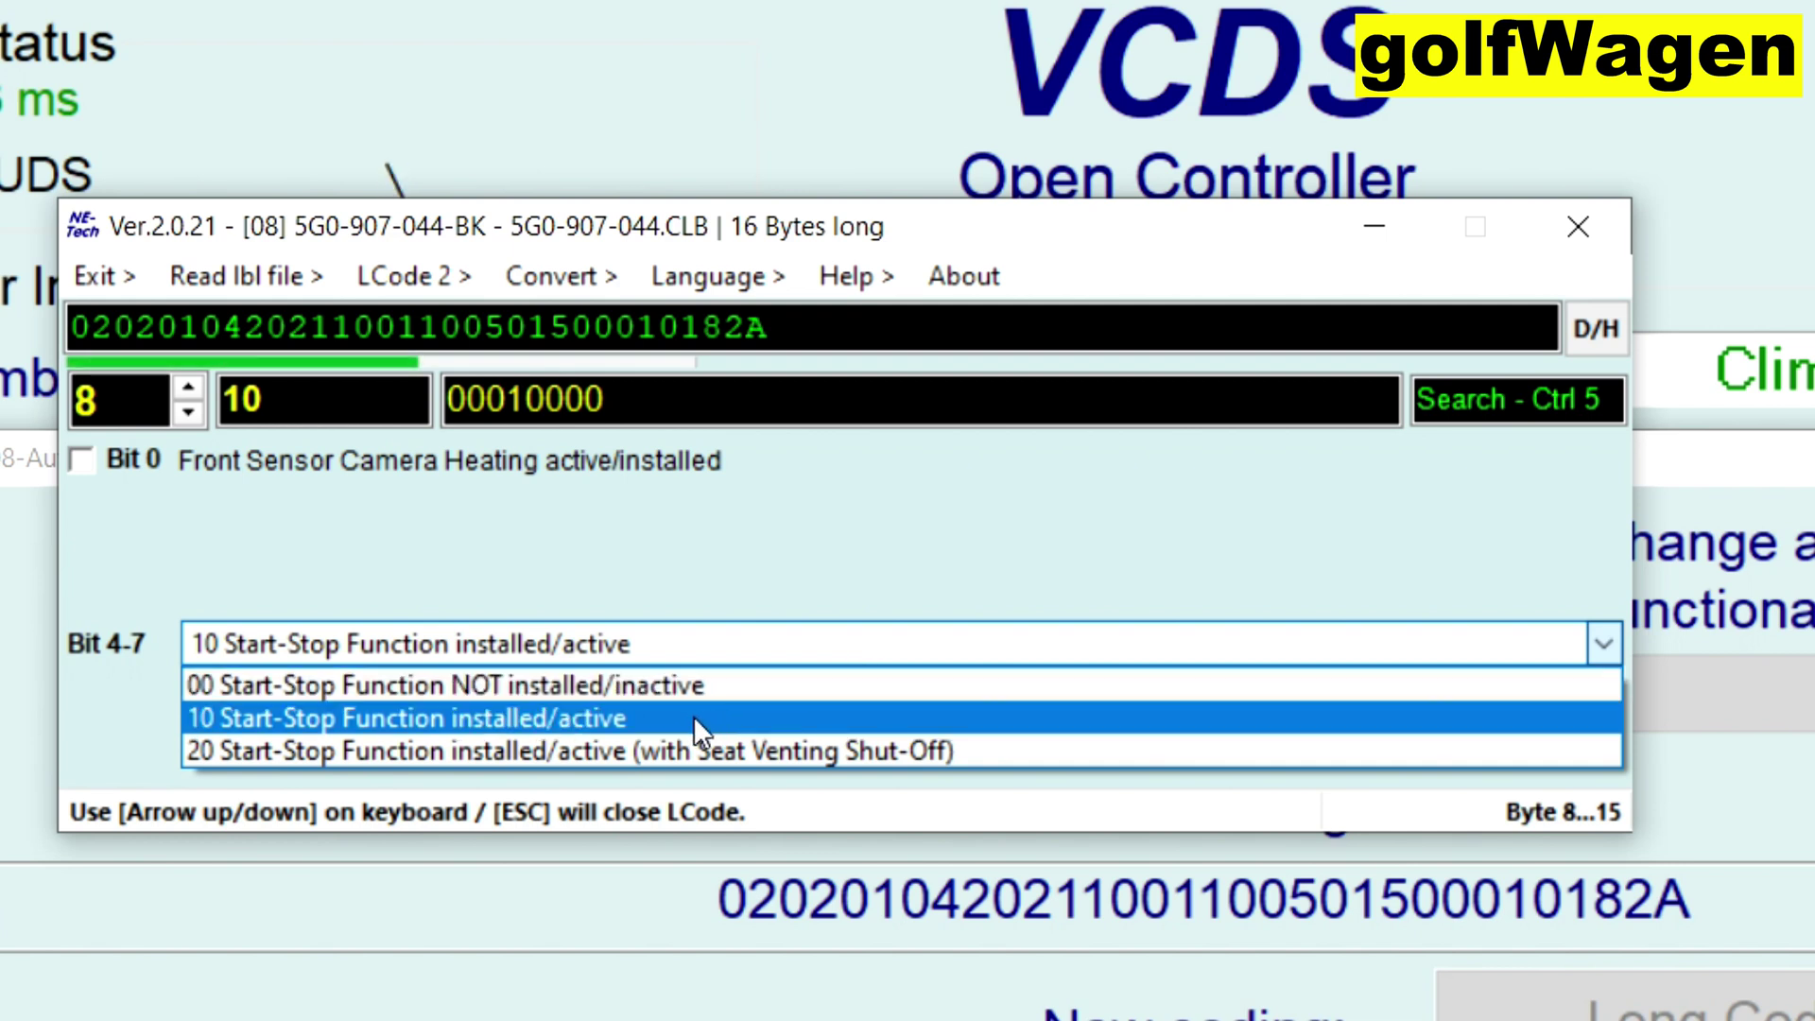
click(757, 717)
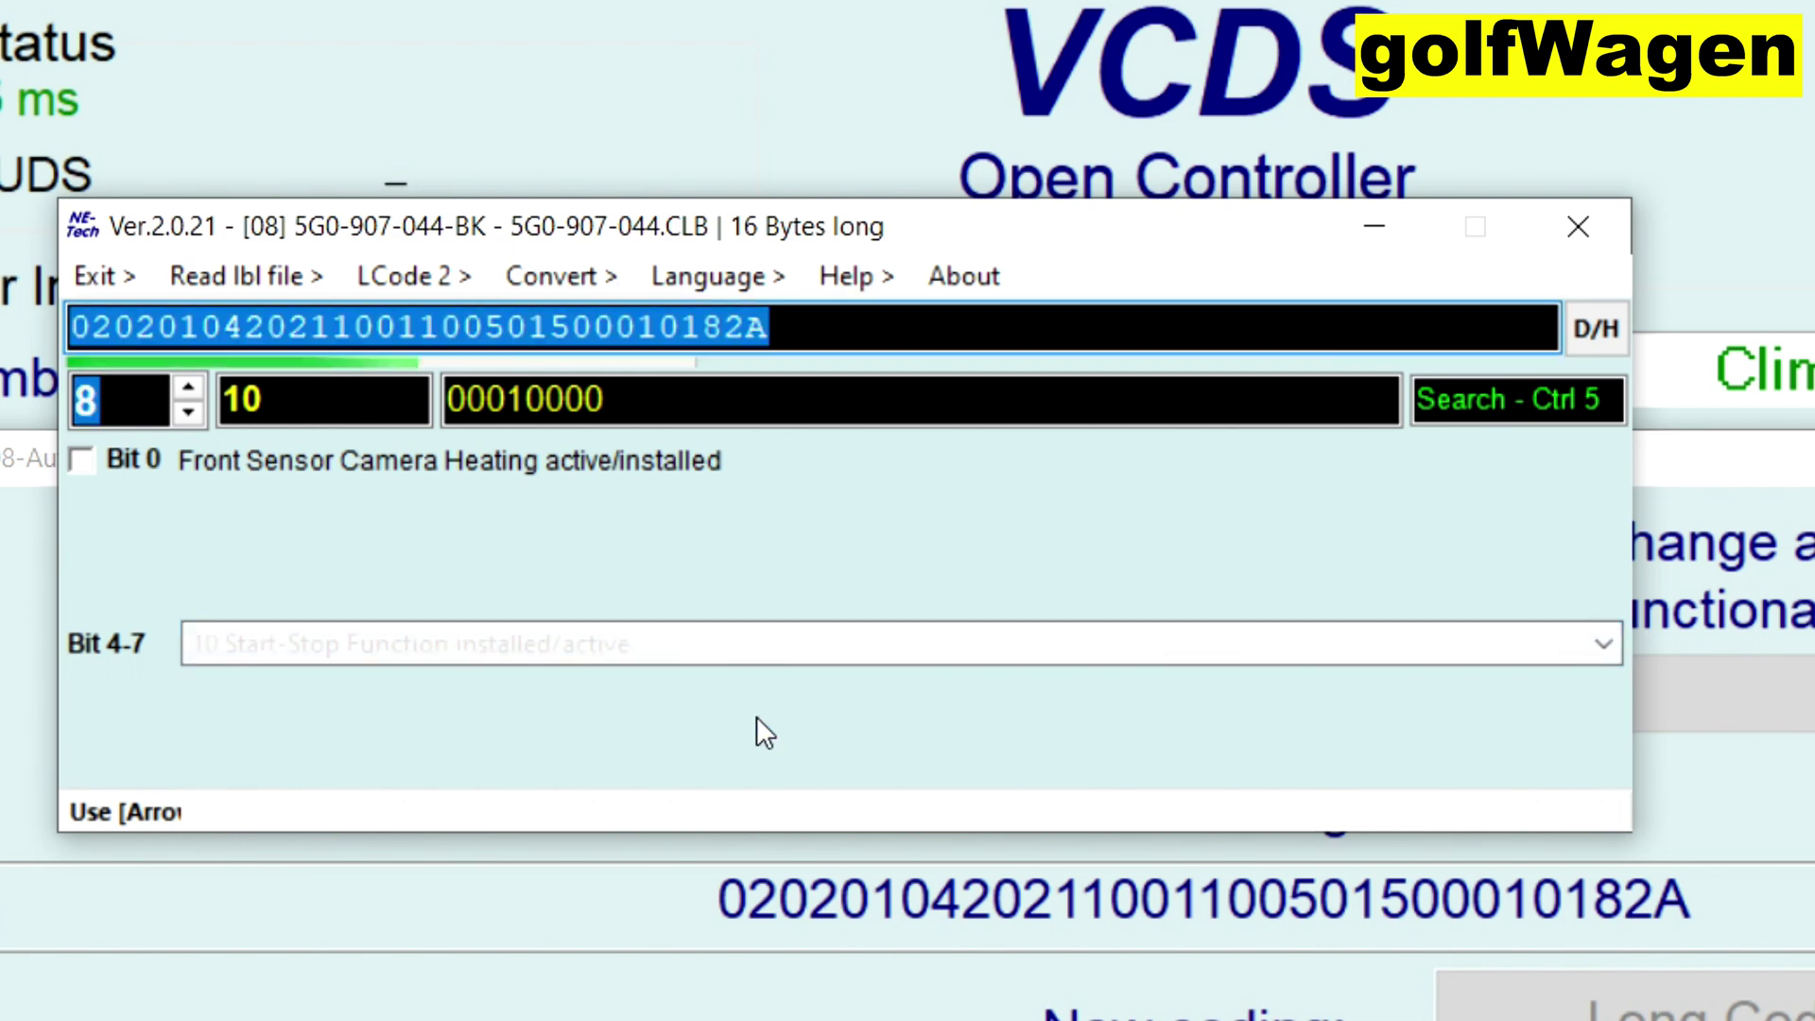
- Select External Air Quality Sensor installed in byte 9 and review the settings in bytes 10 and 11
click(184, 392)
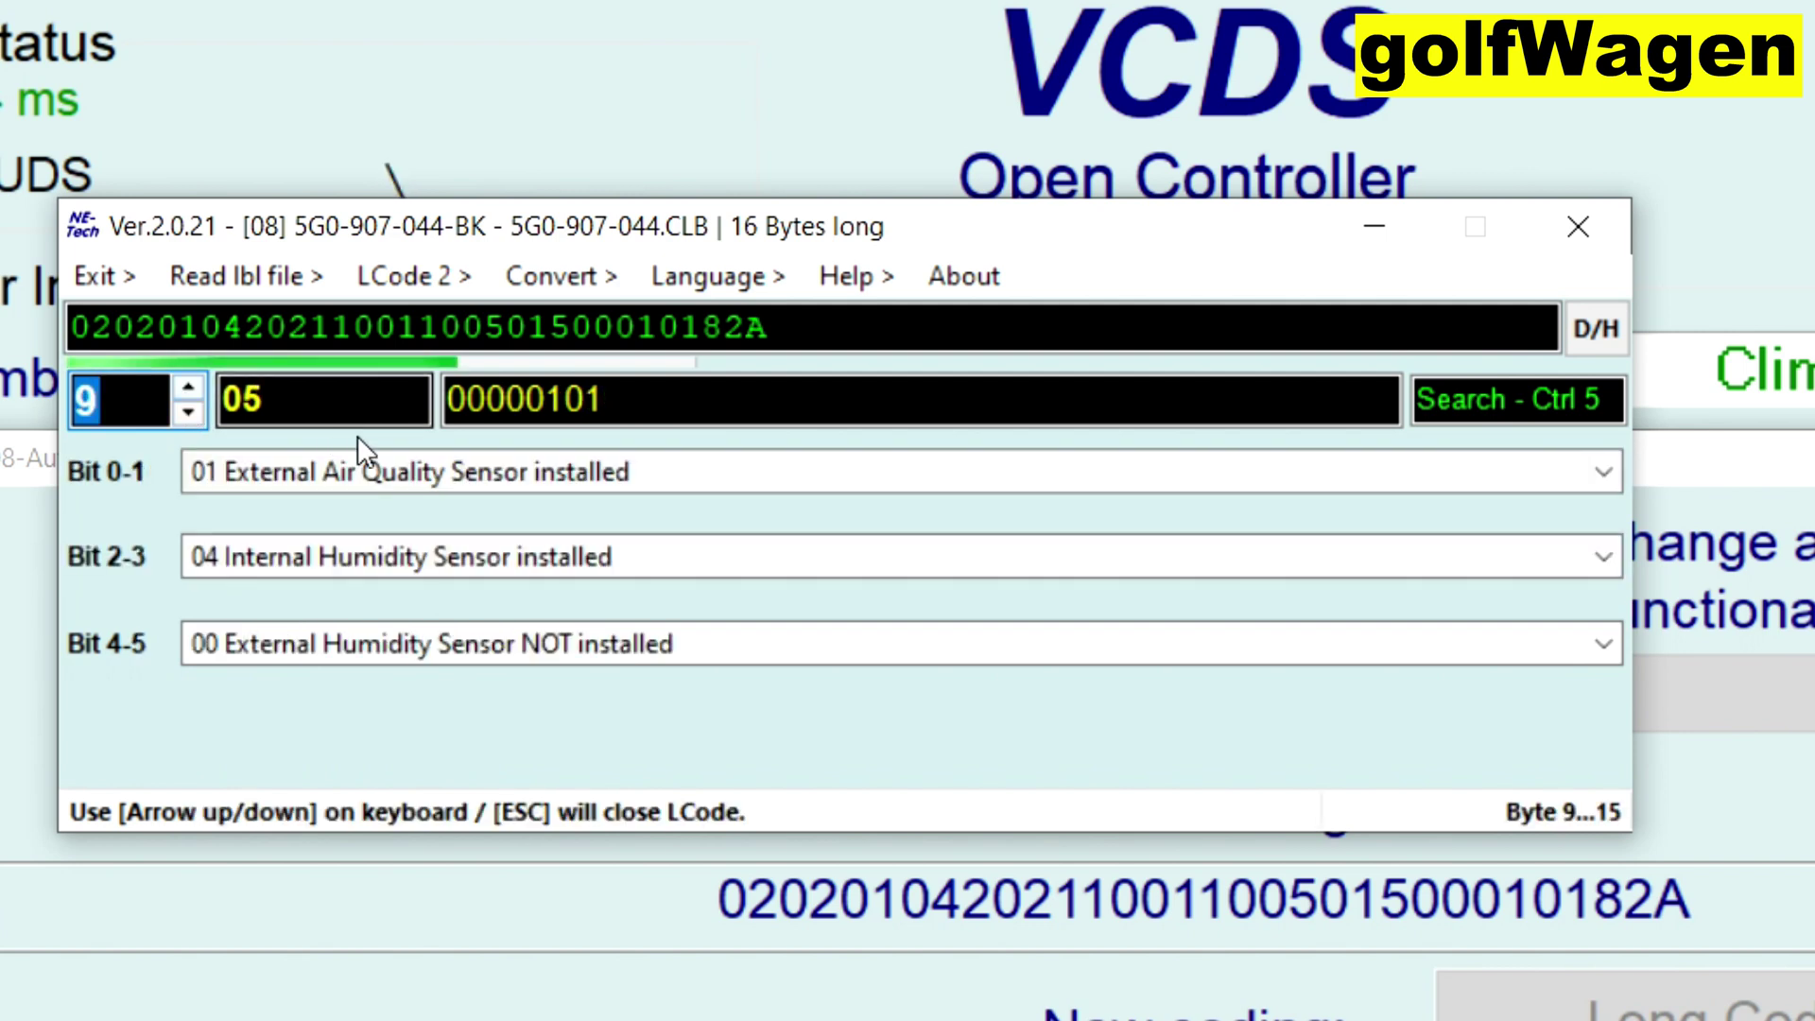
click(724, 480)
click(672, 536)
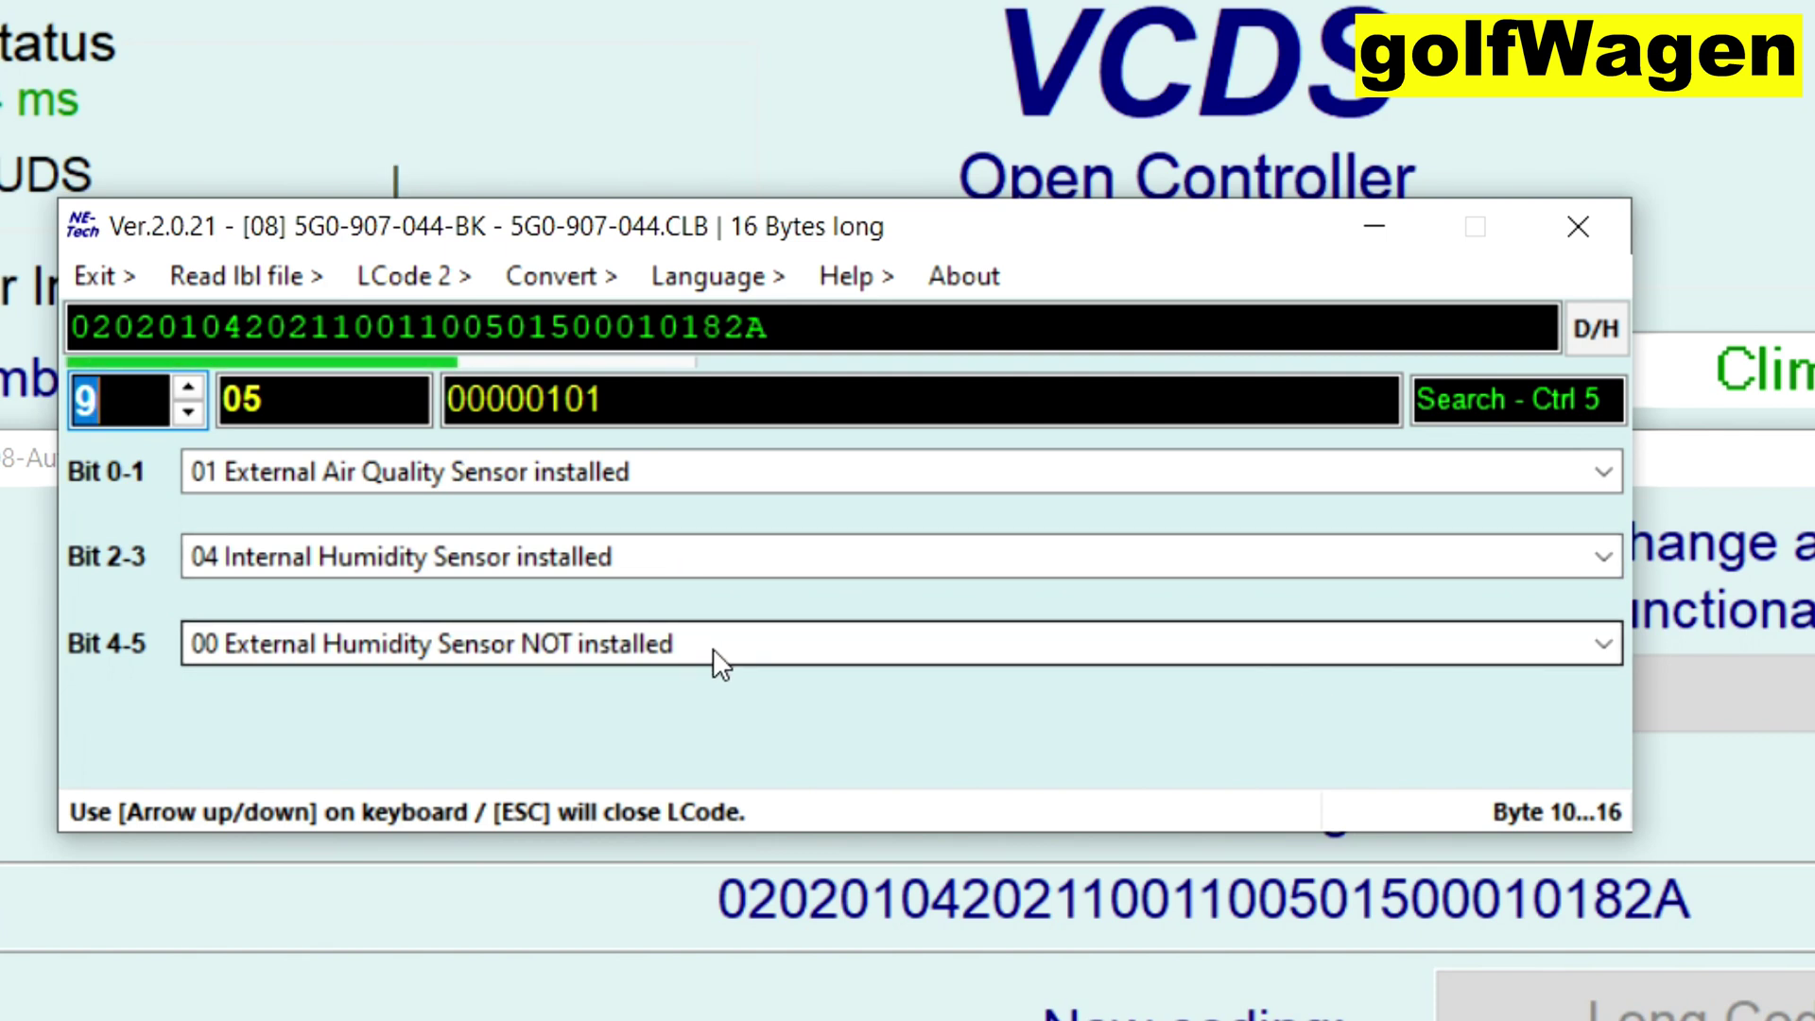
click(191, 386)
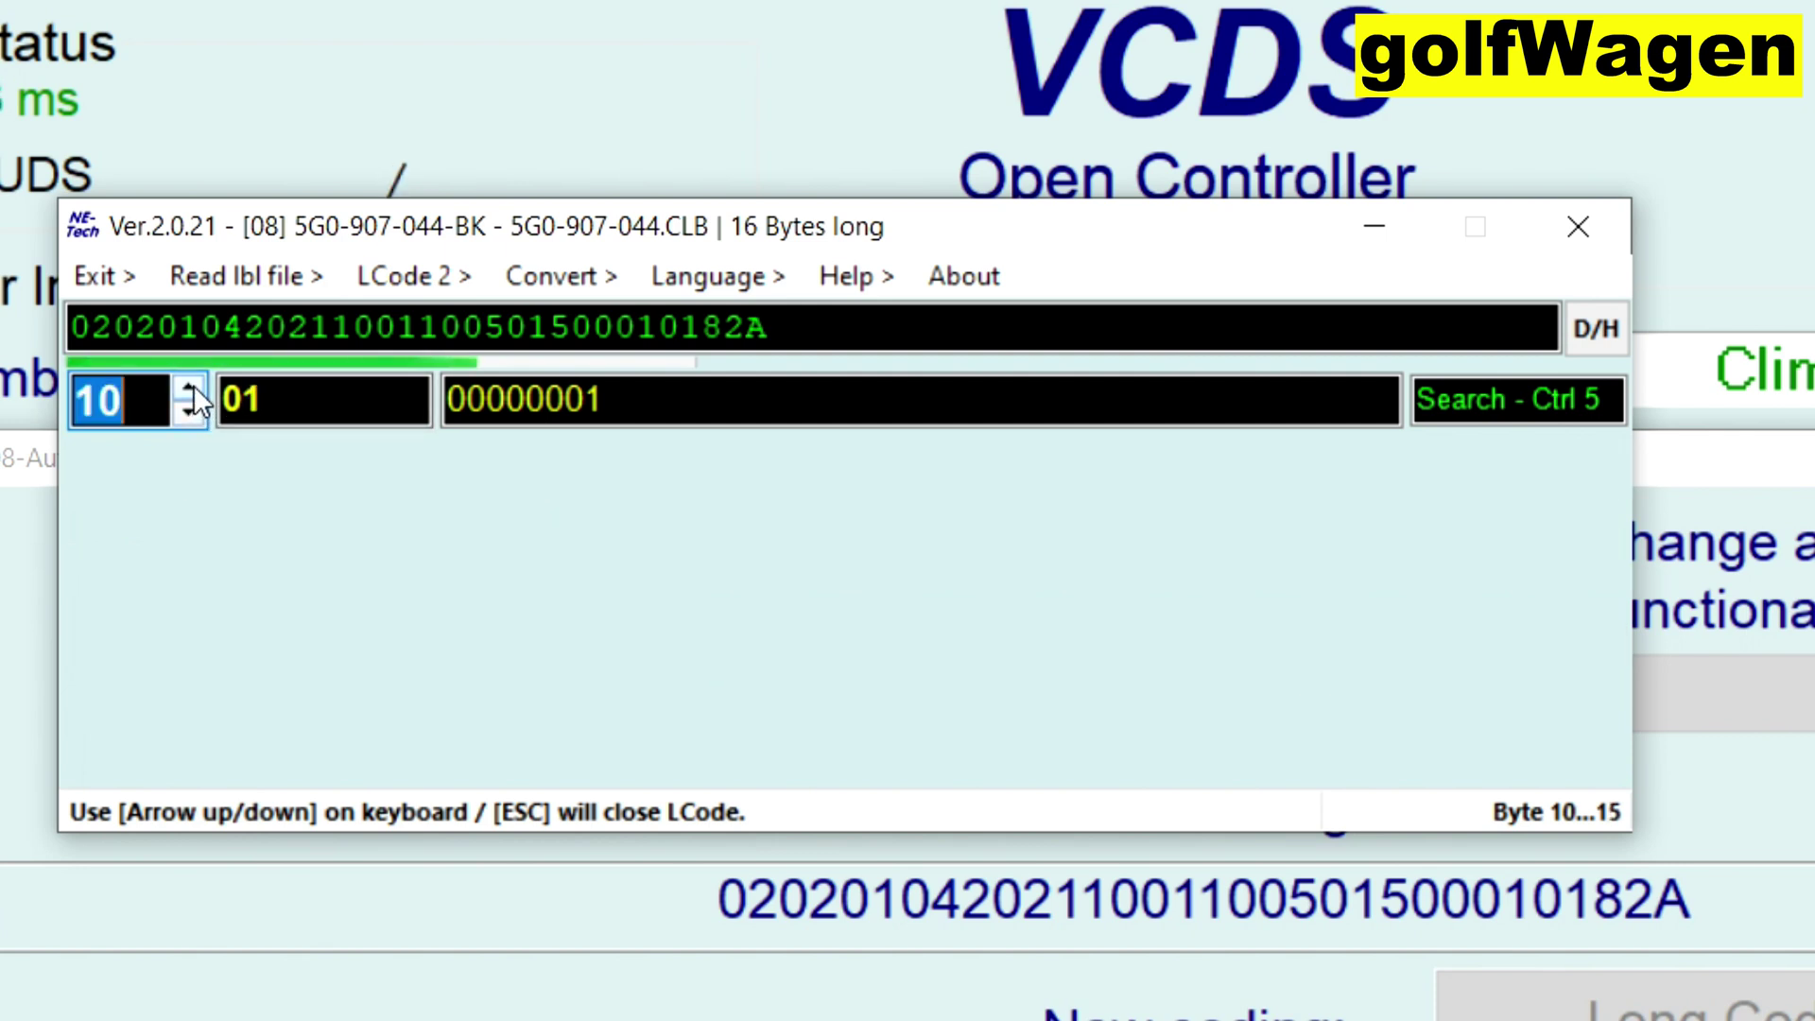
click(193, 385)
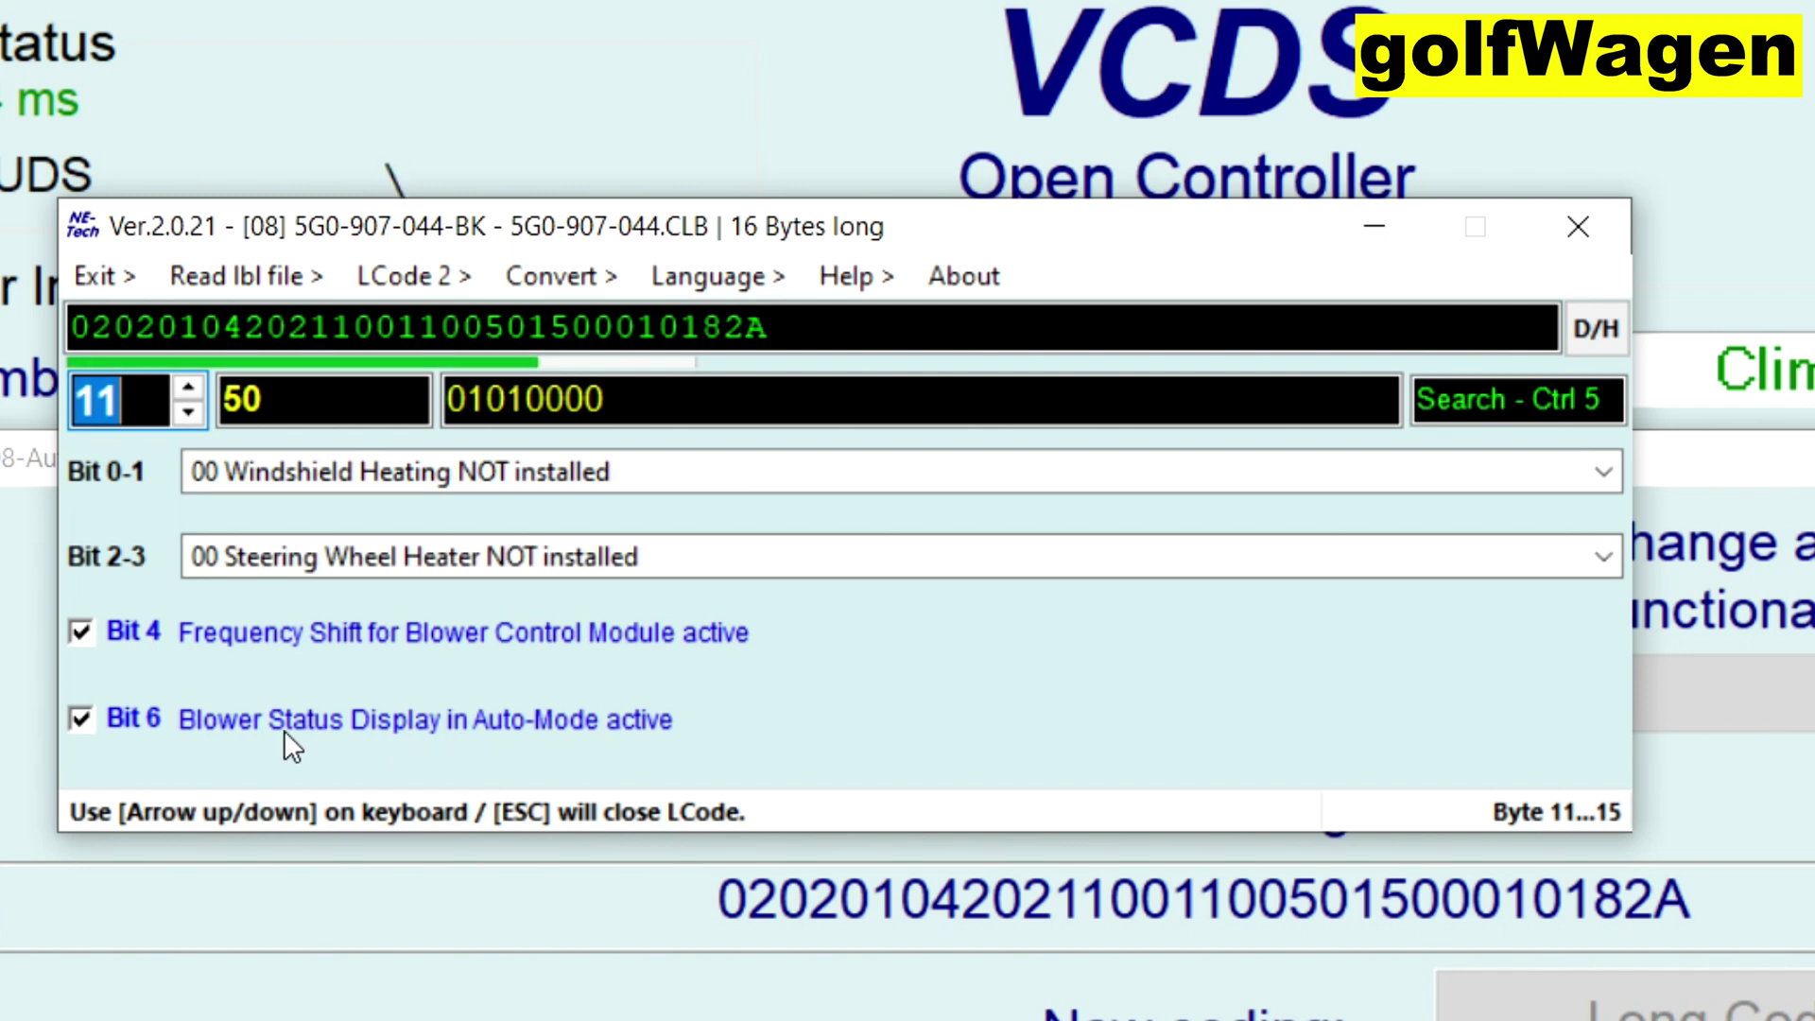
- Select Normal for the air distribution/blower adjustment in byte 12 and review its temperature adjustment options
click(188, 387)
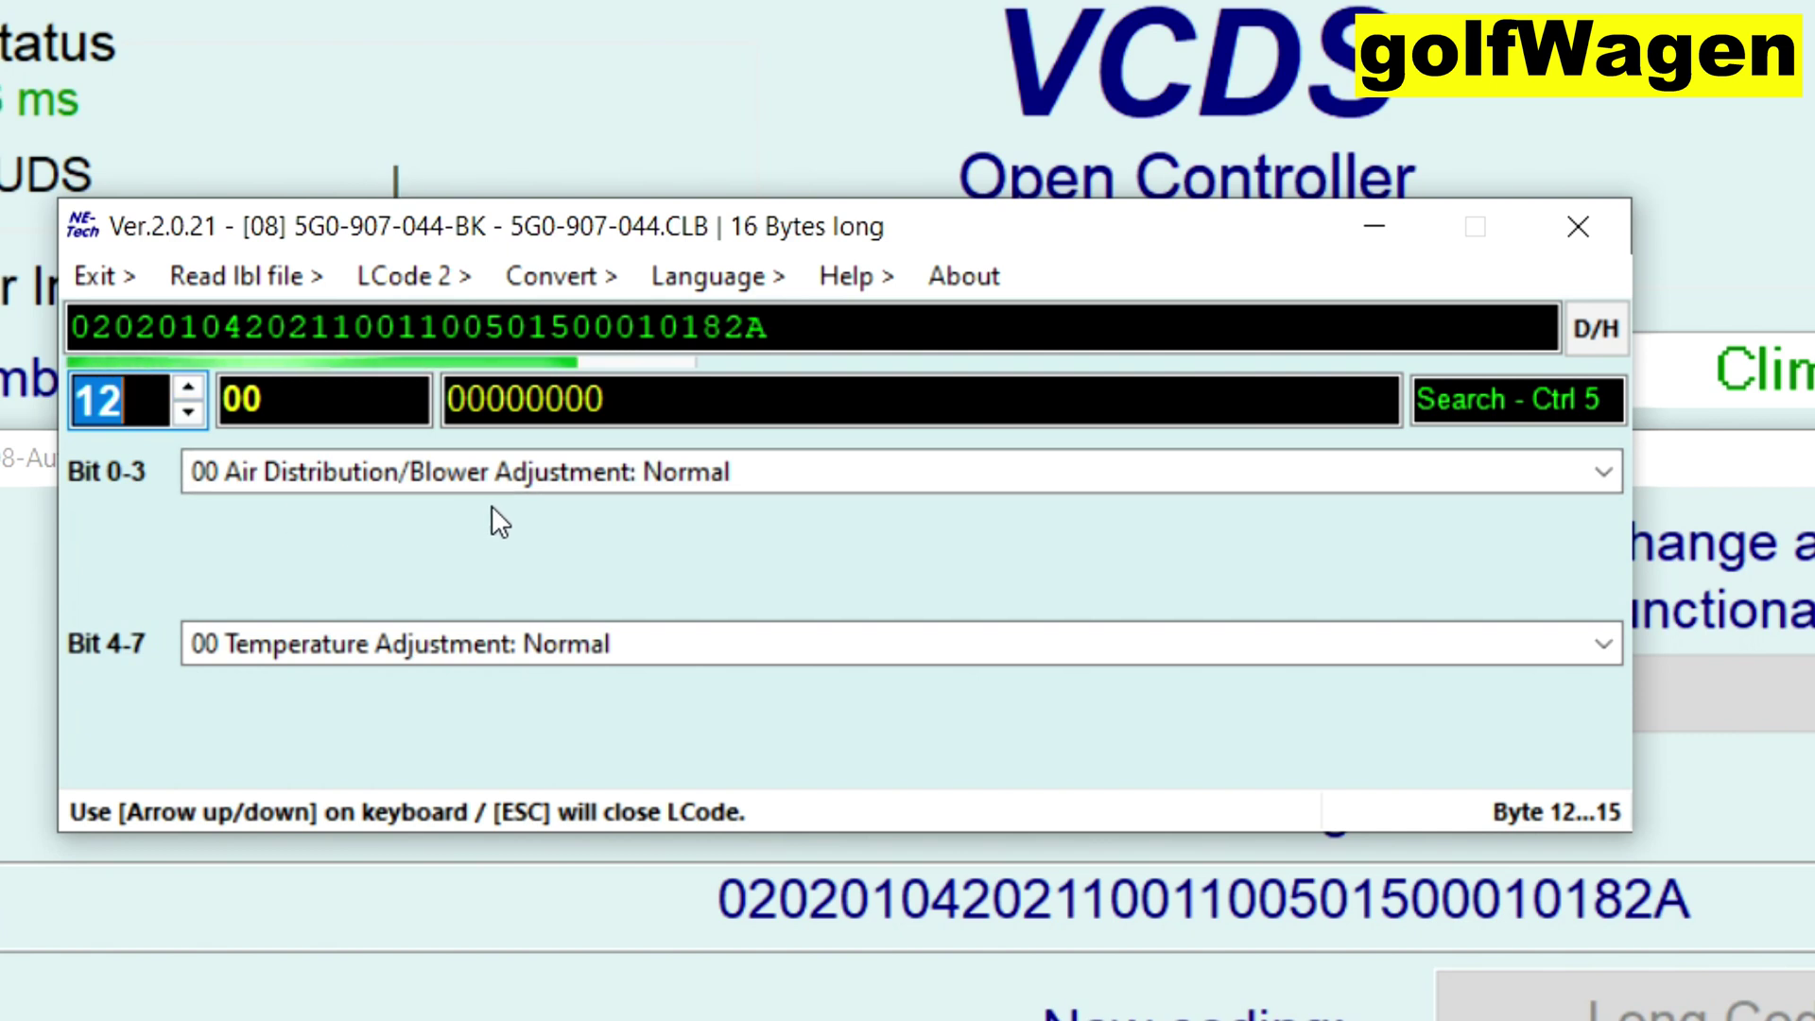
click(798, 478)
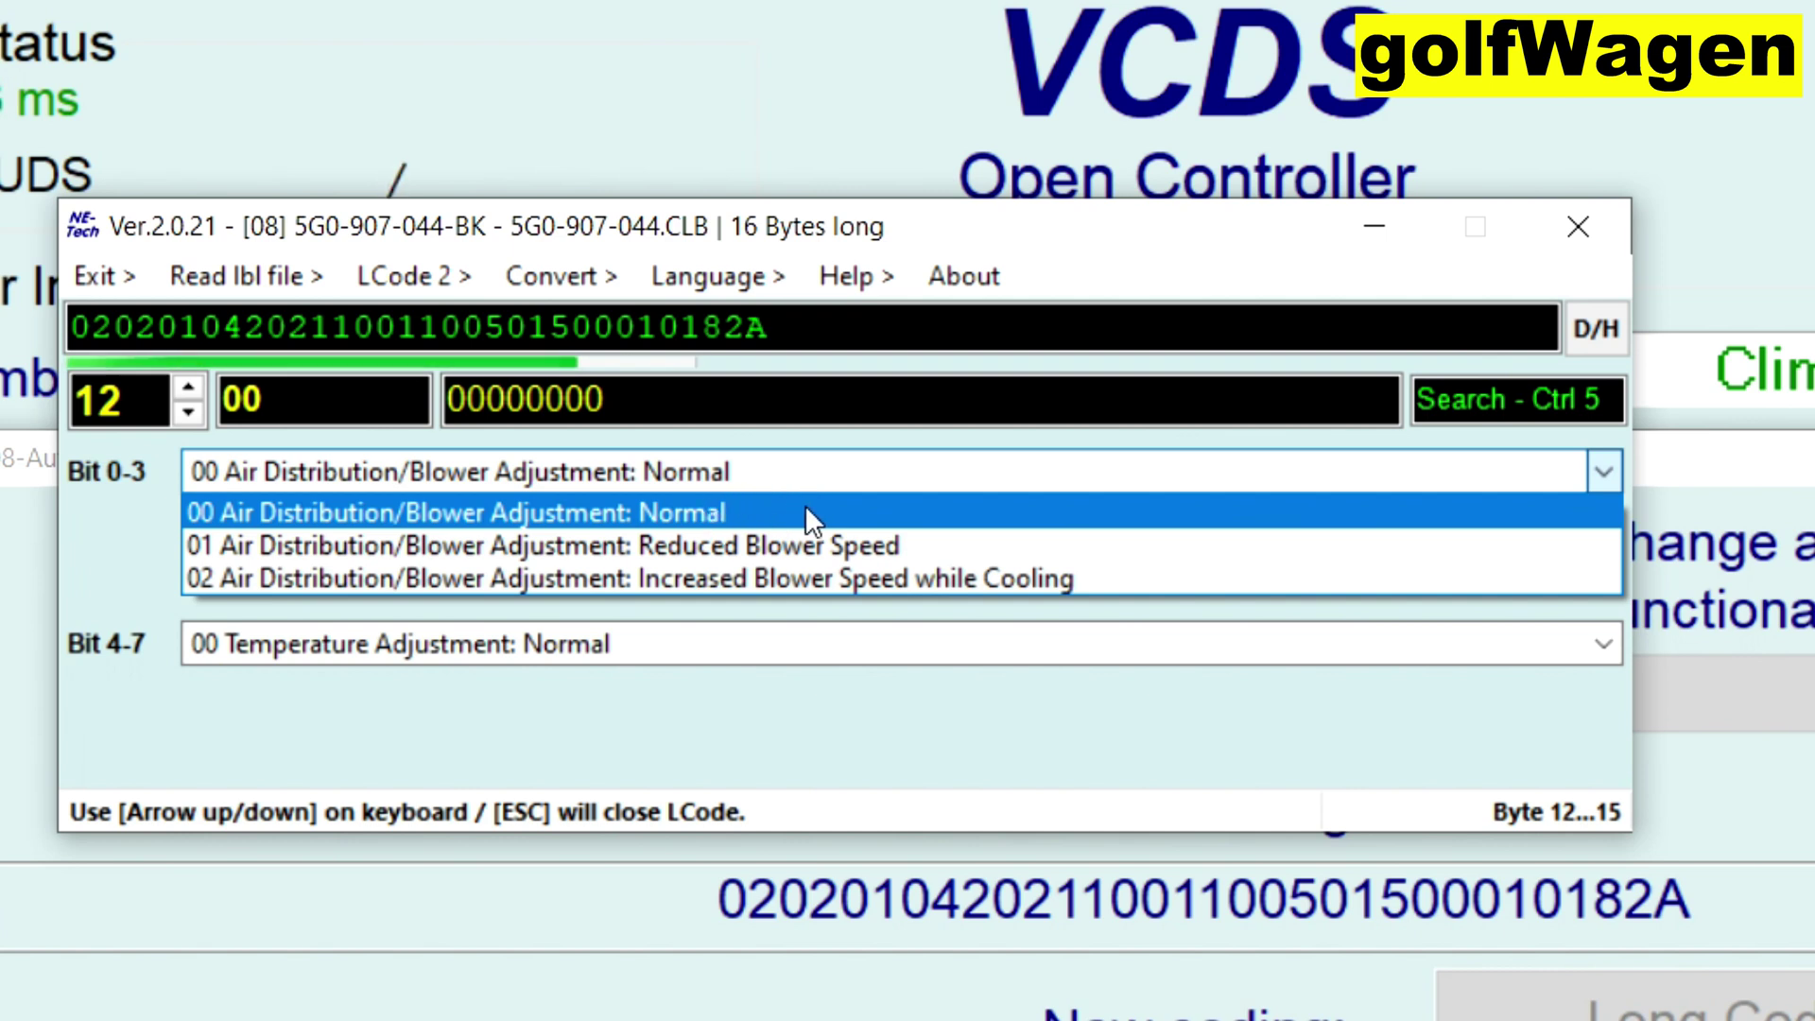
click(803, 511)
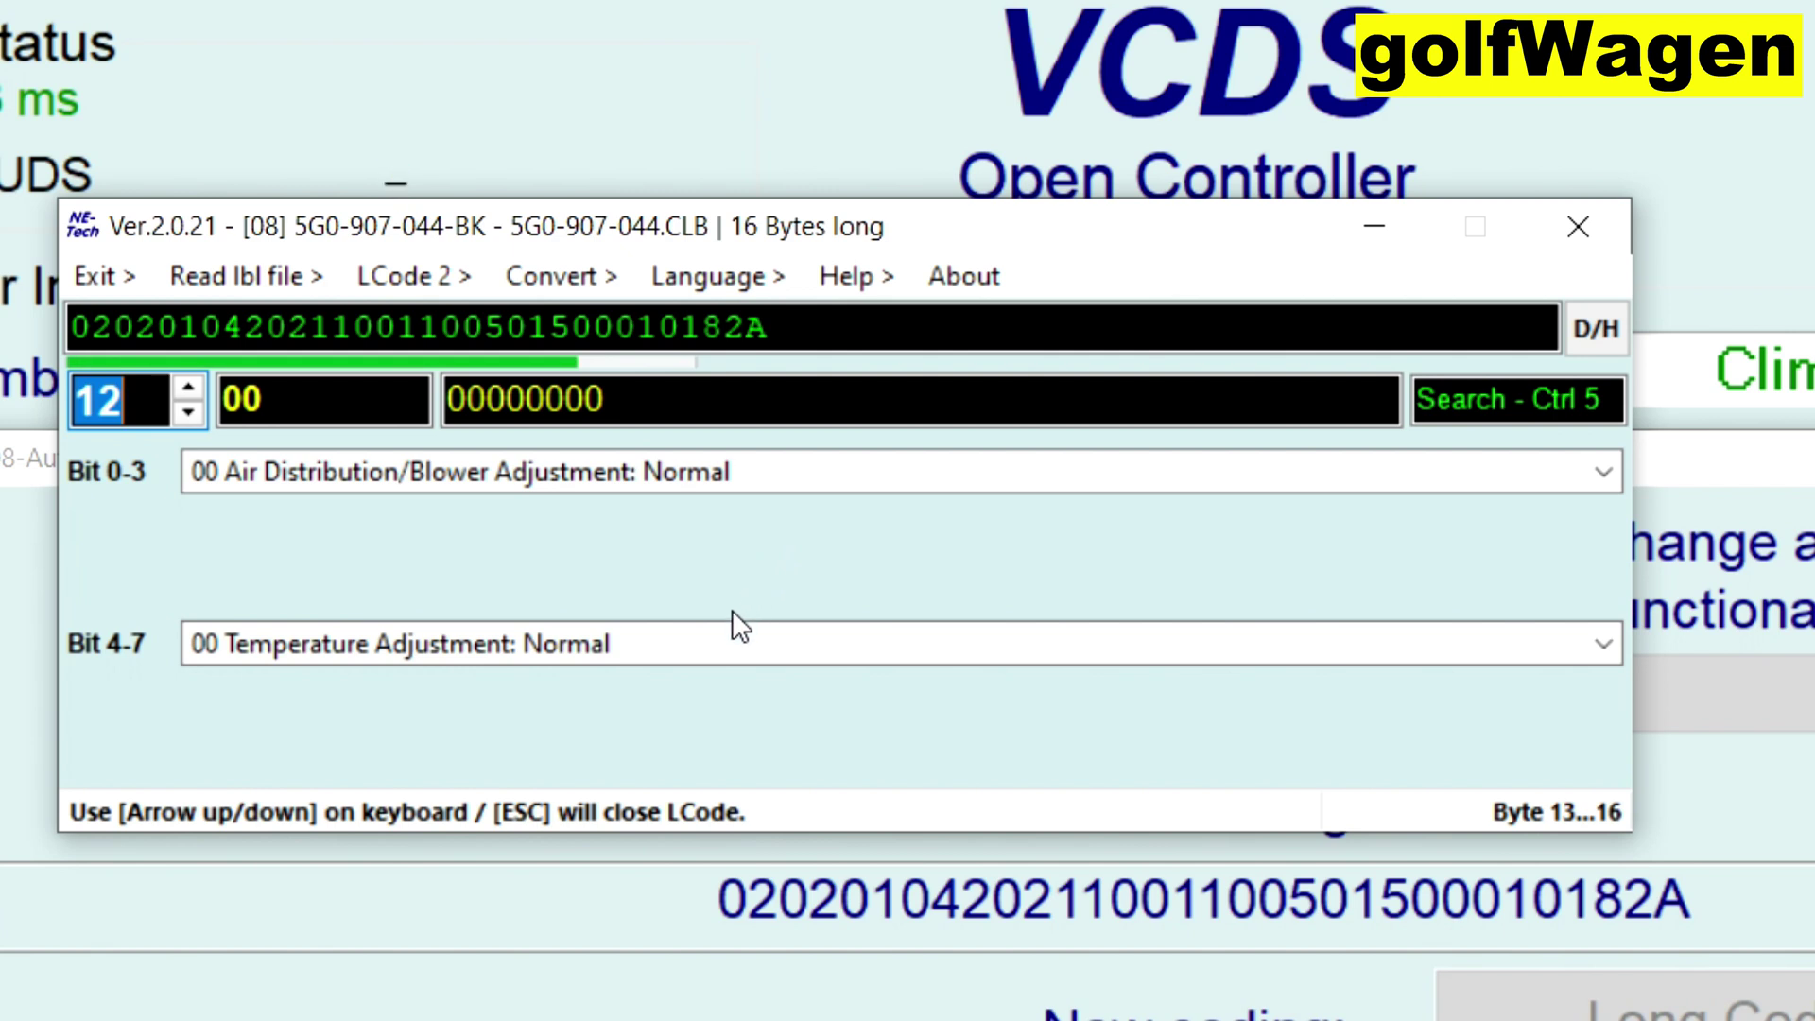
click(700, 641)
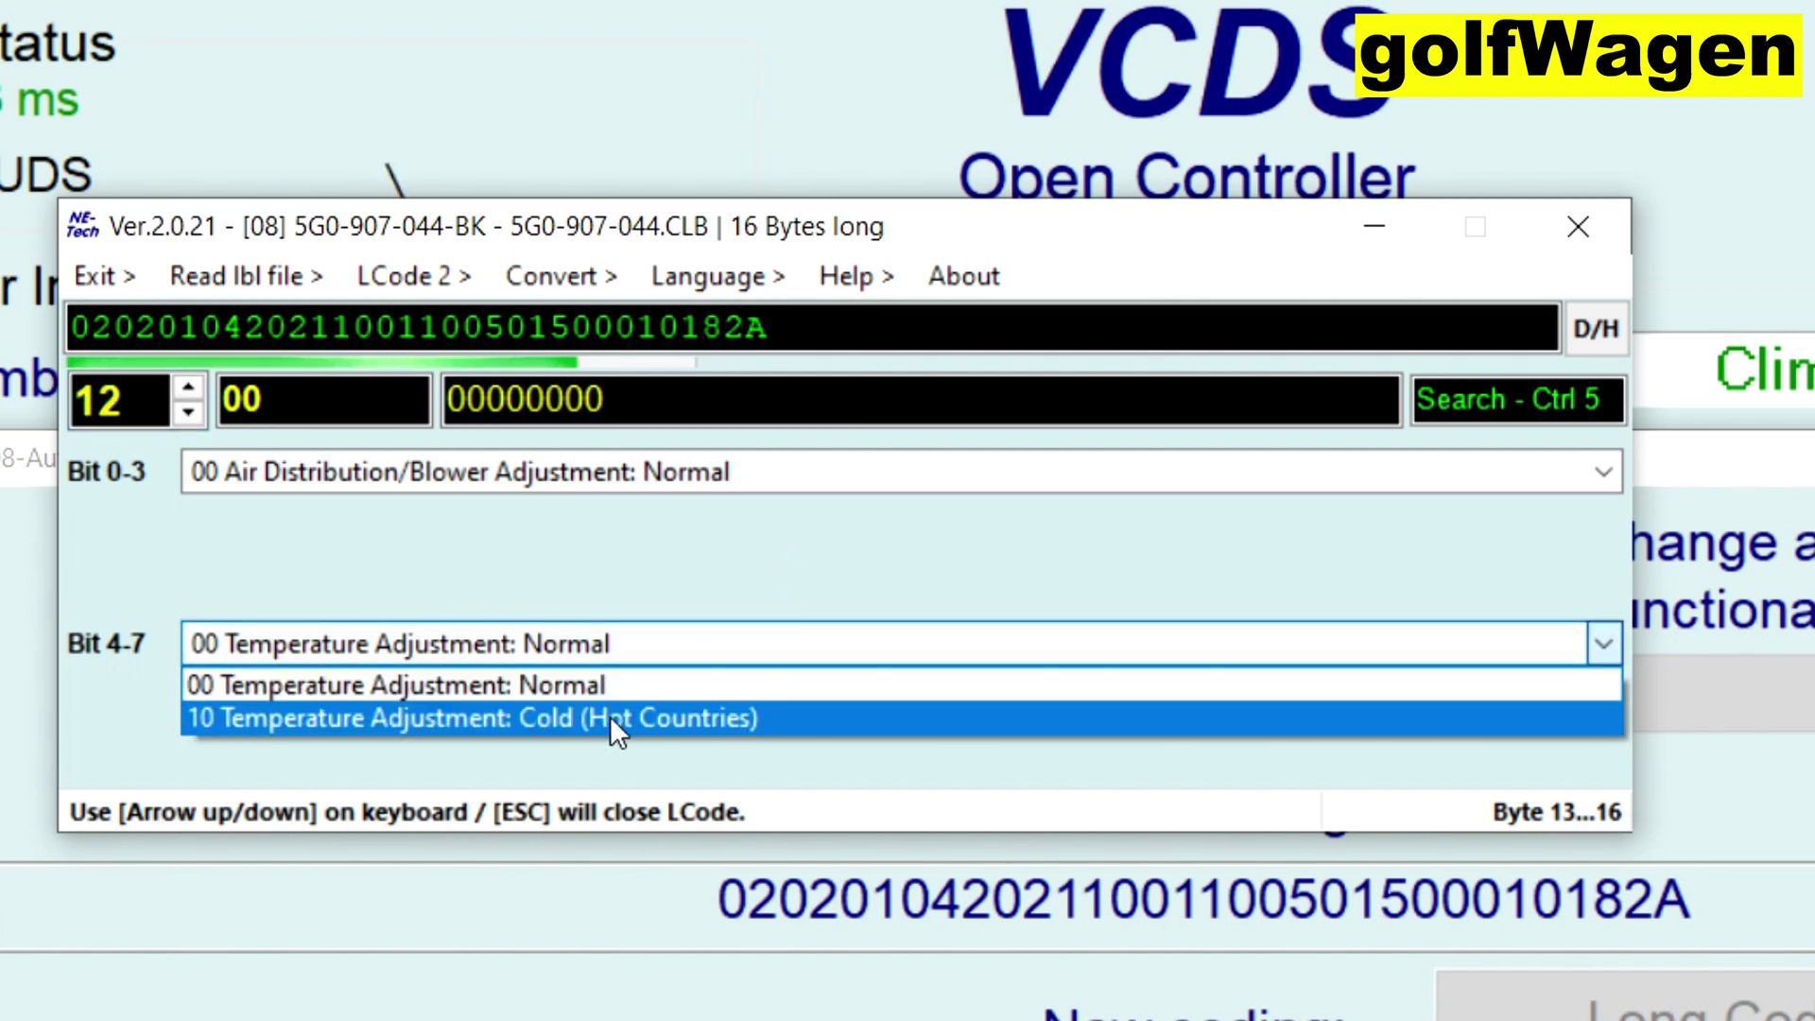
click(632, 634)
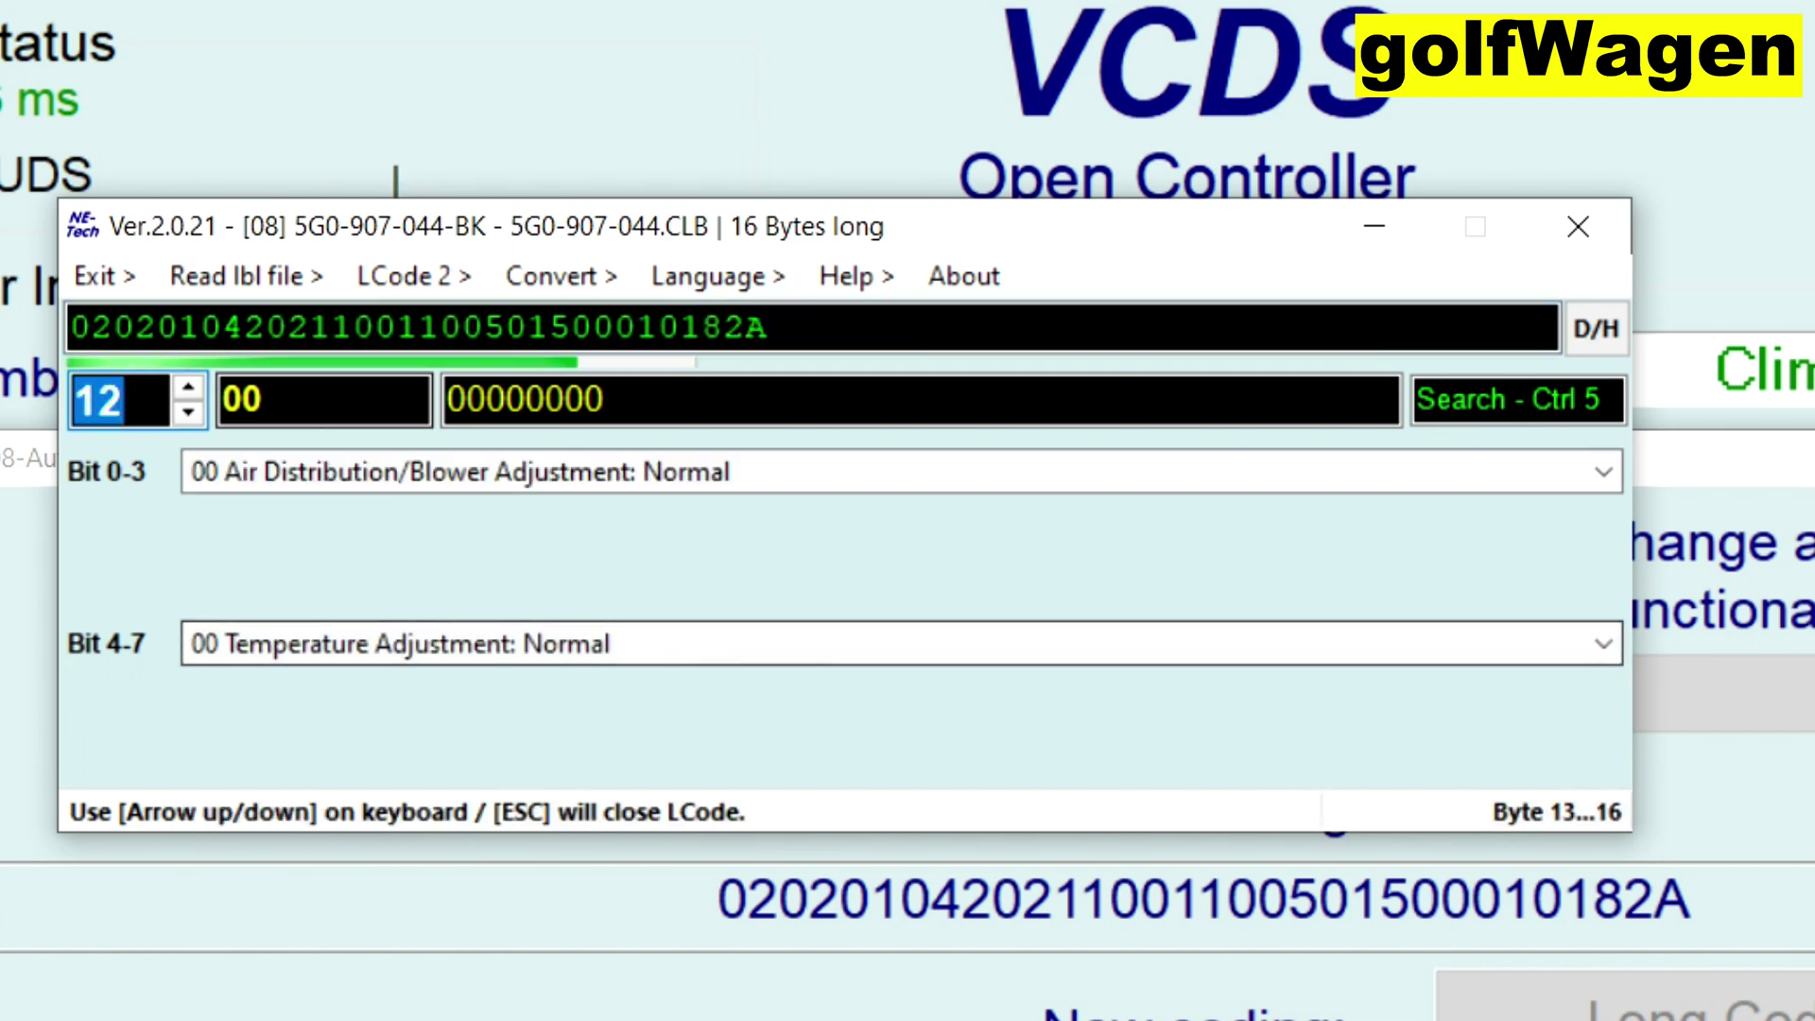
- Review byte 13 and select CO2 Compressor Activation Reduction activated
click(191, 389)
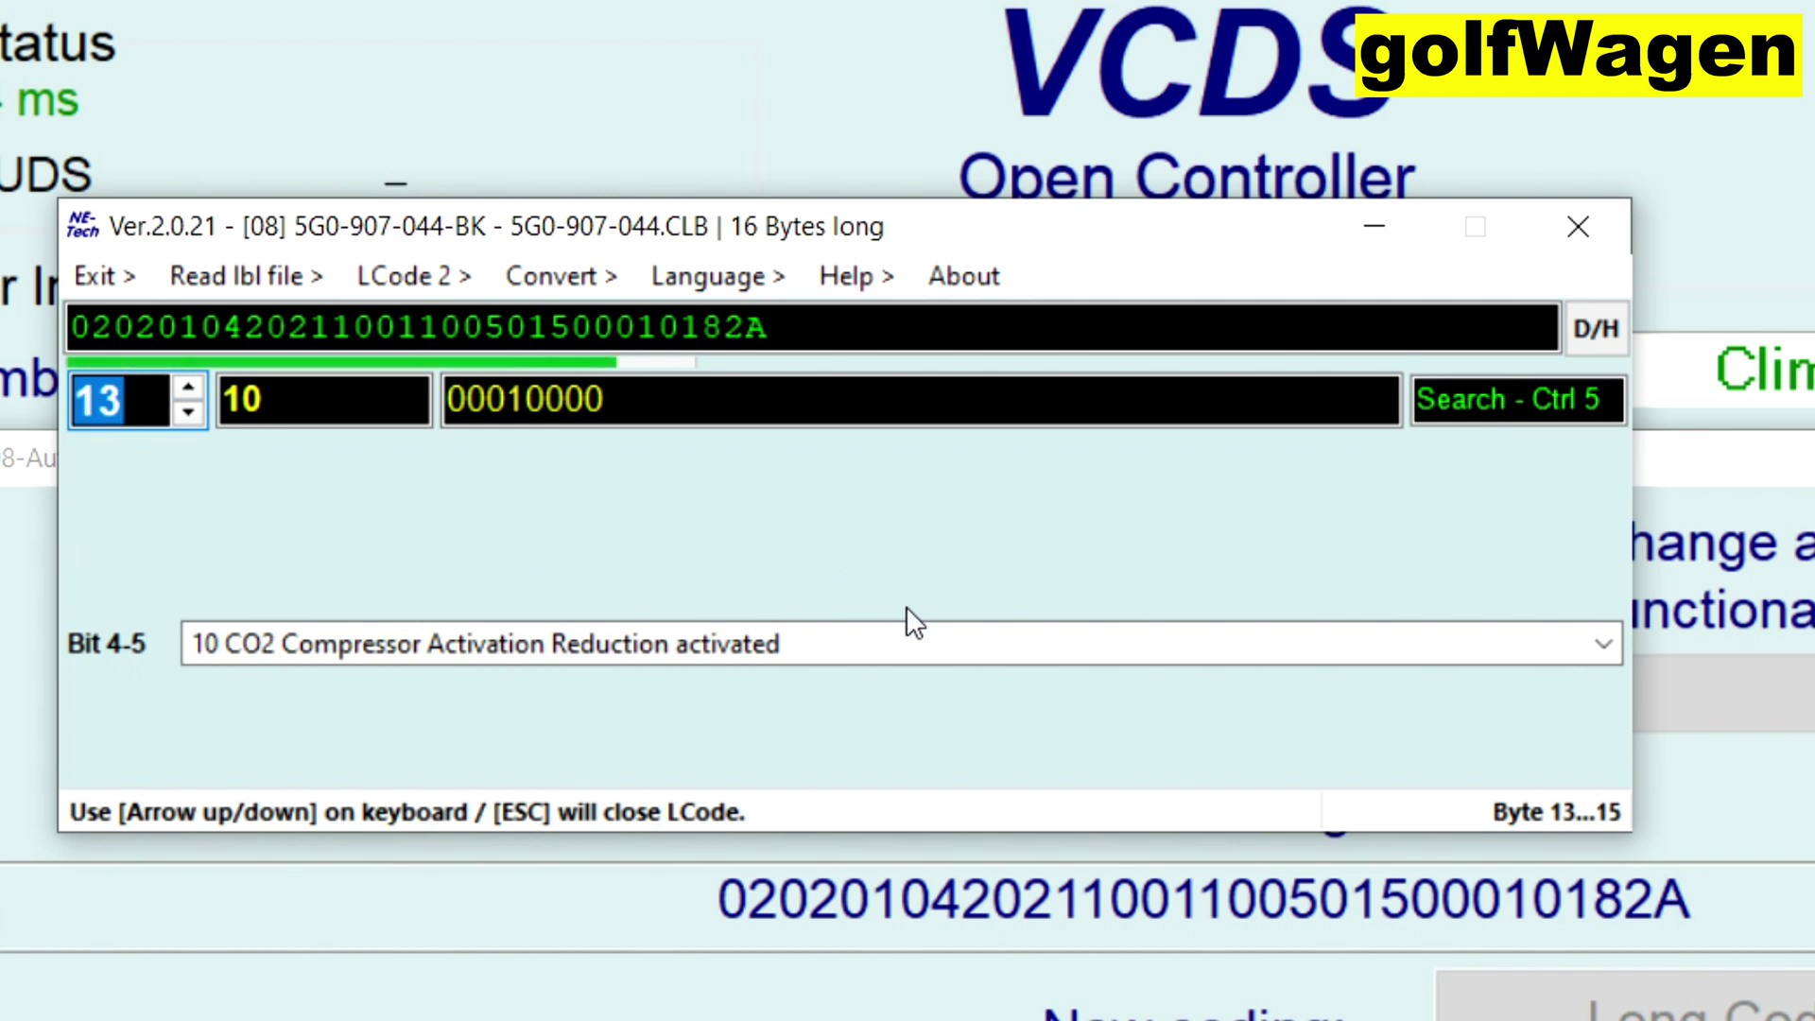
click(915, 643)
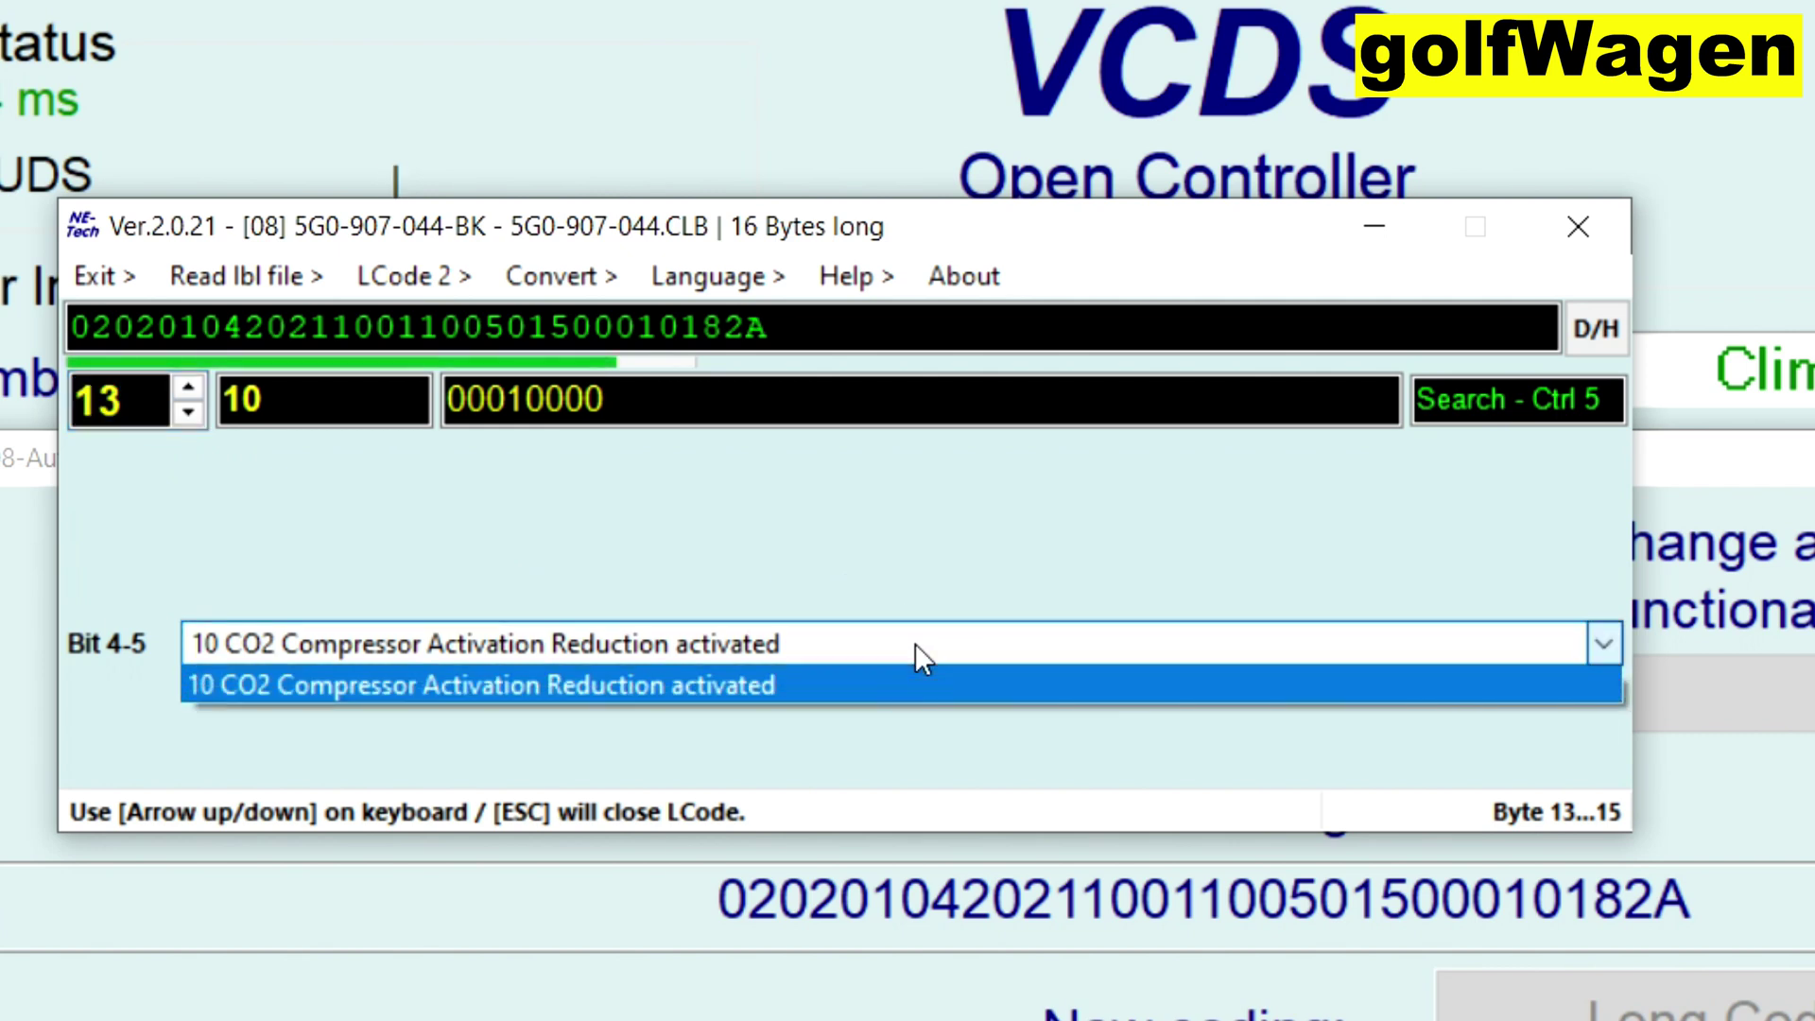
click(813, 678)
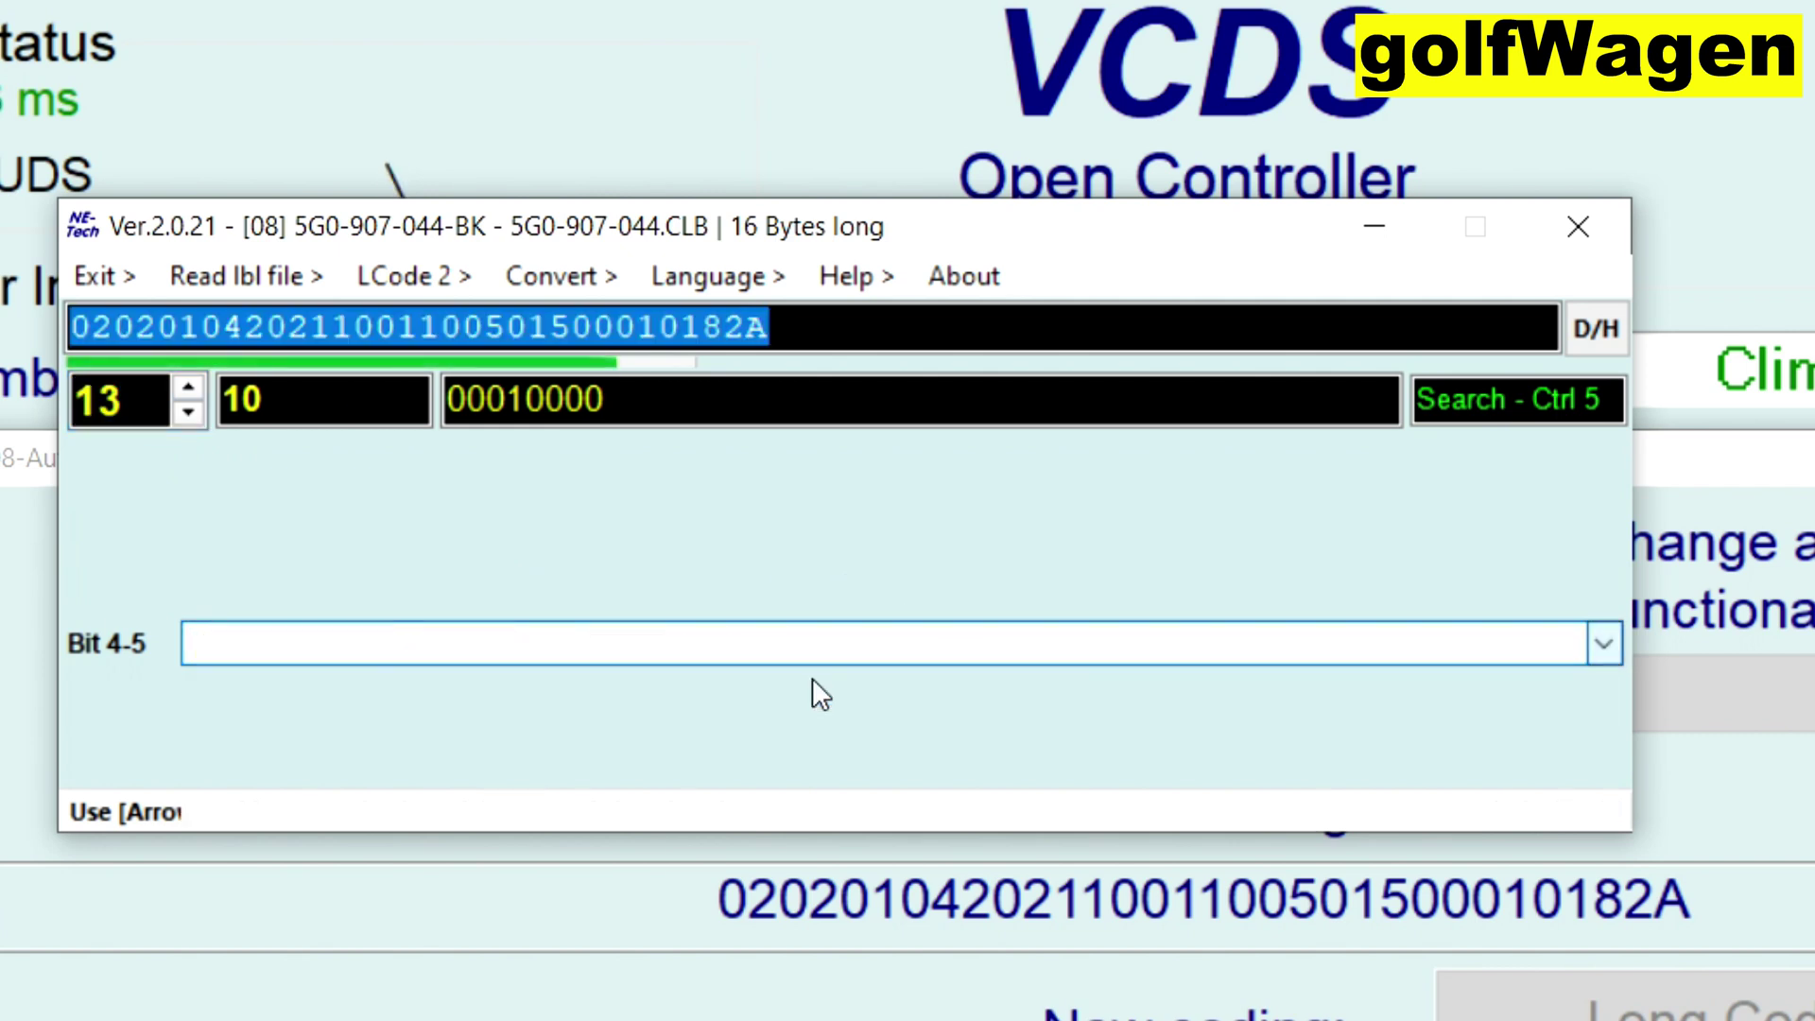
- In byte 14, select the Matching Glass Temperature Model (Hot Countries) for condensation reduction and Fan Setting/Absolute for manual blower control
click(188, 390)
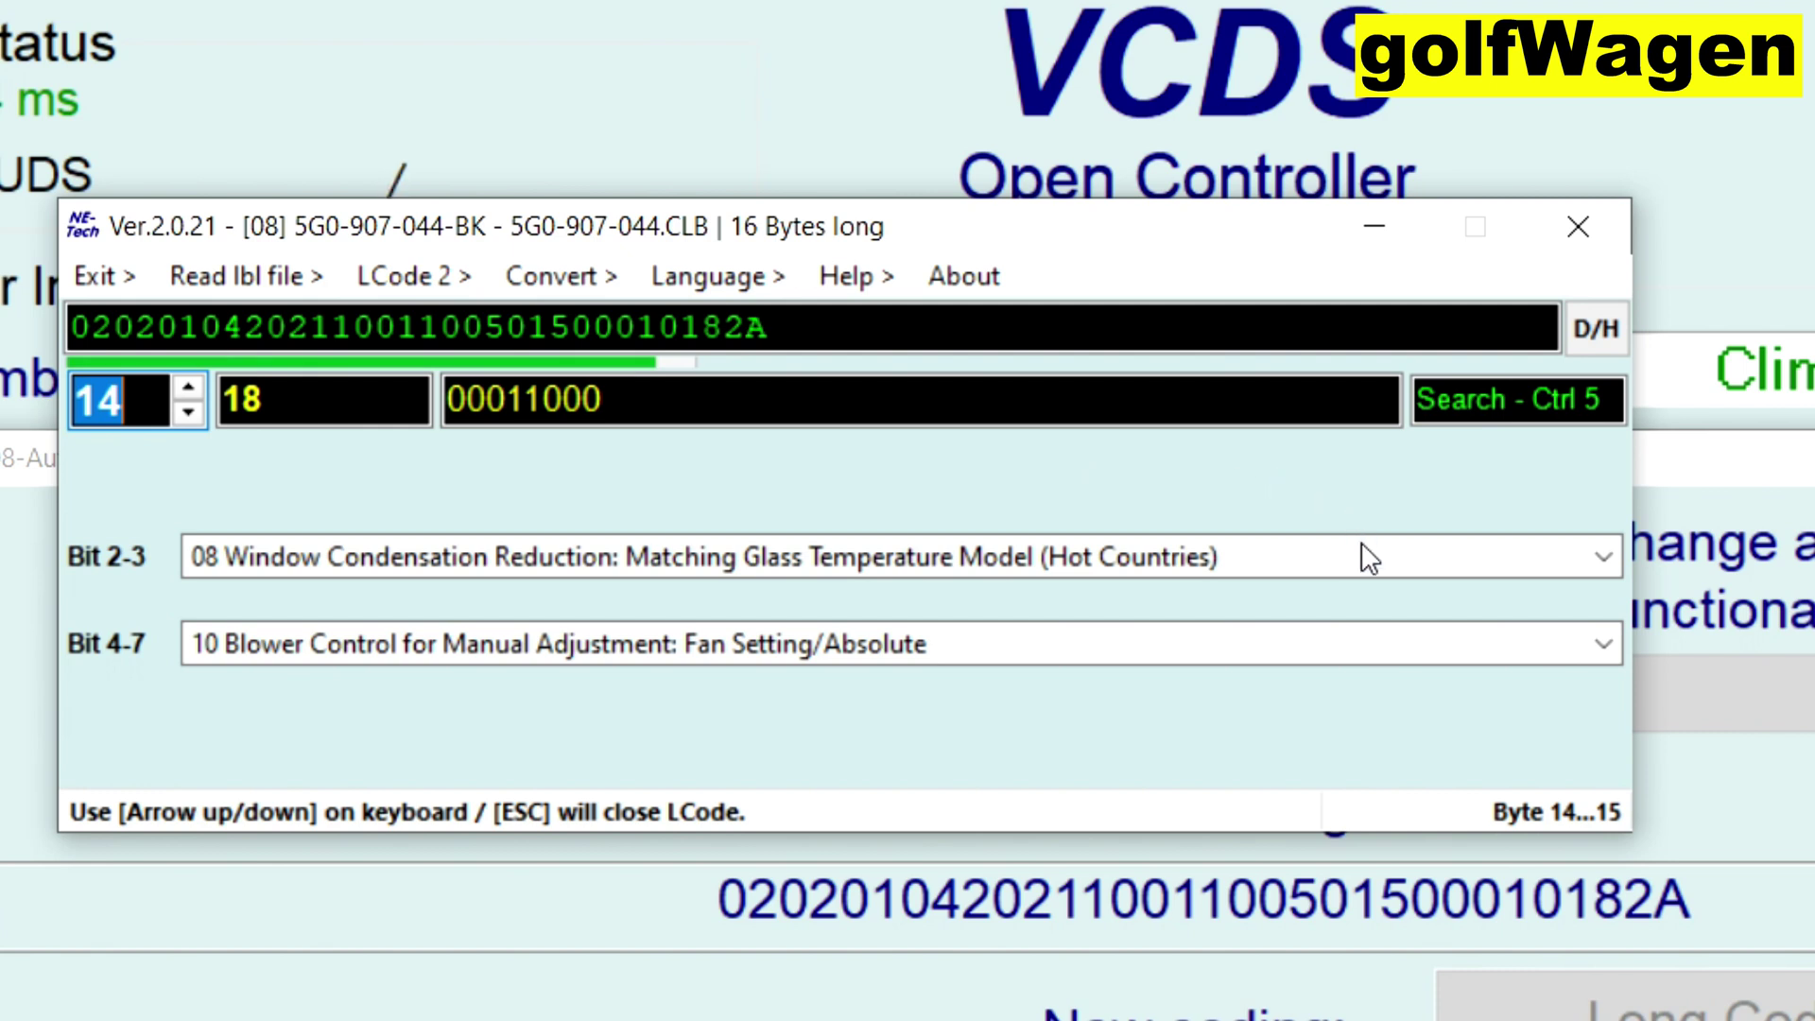
click(1366, 571)
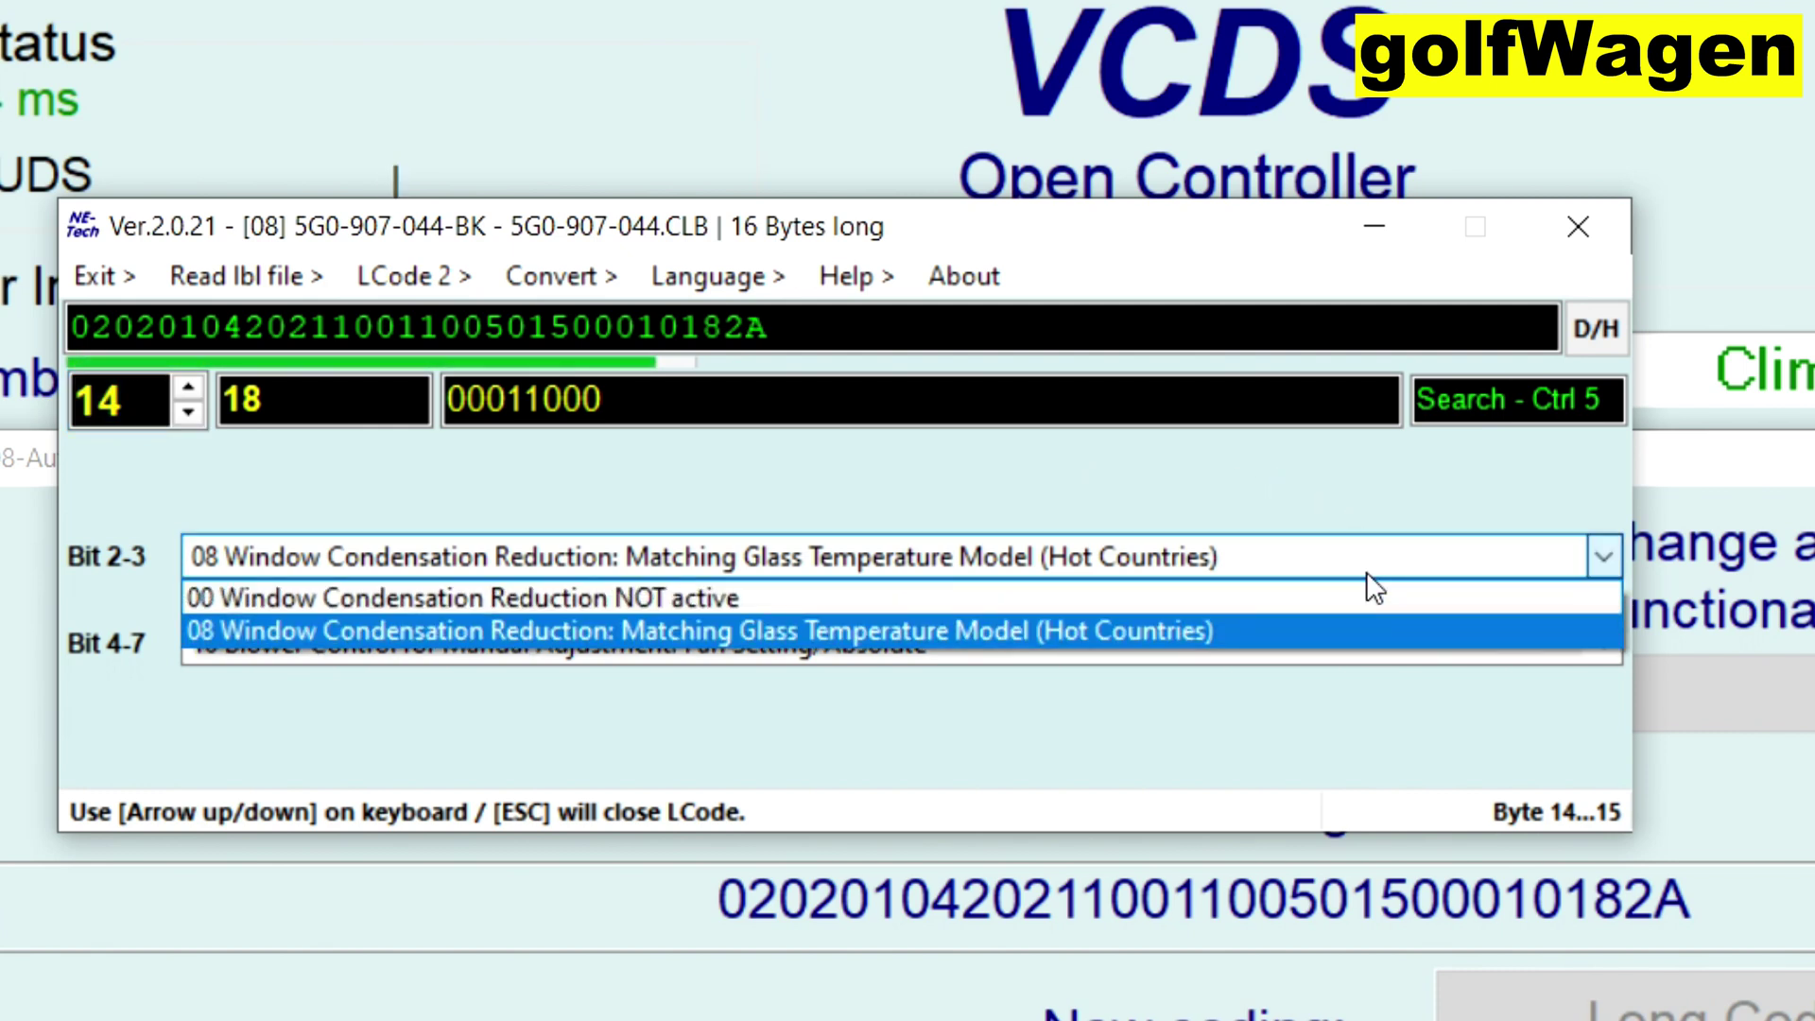
click(1193, 630)
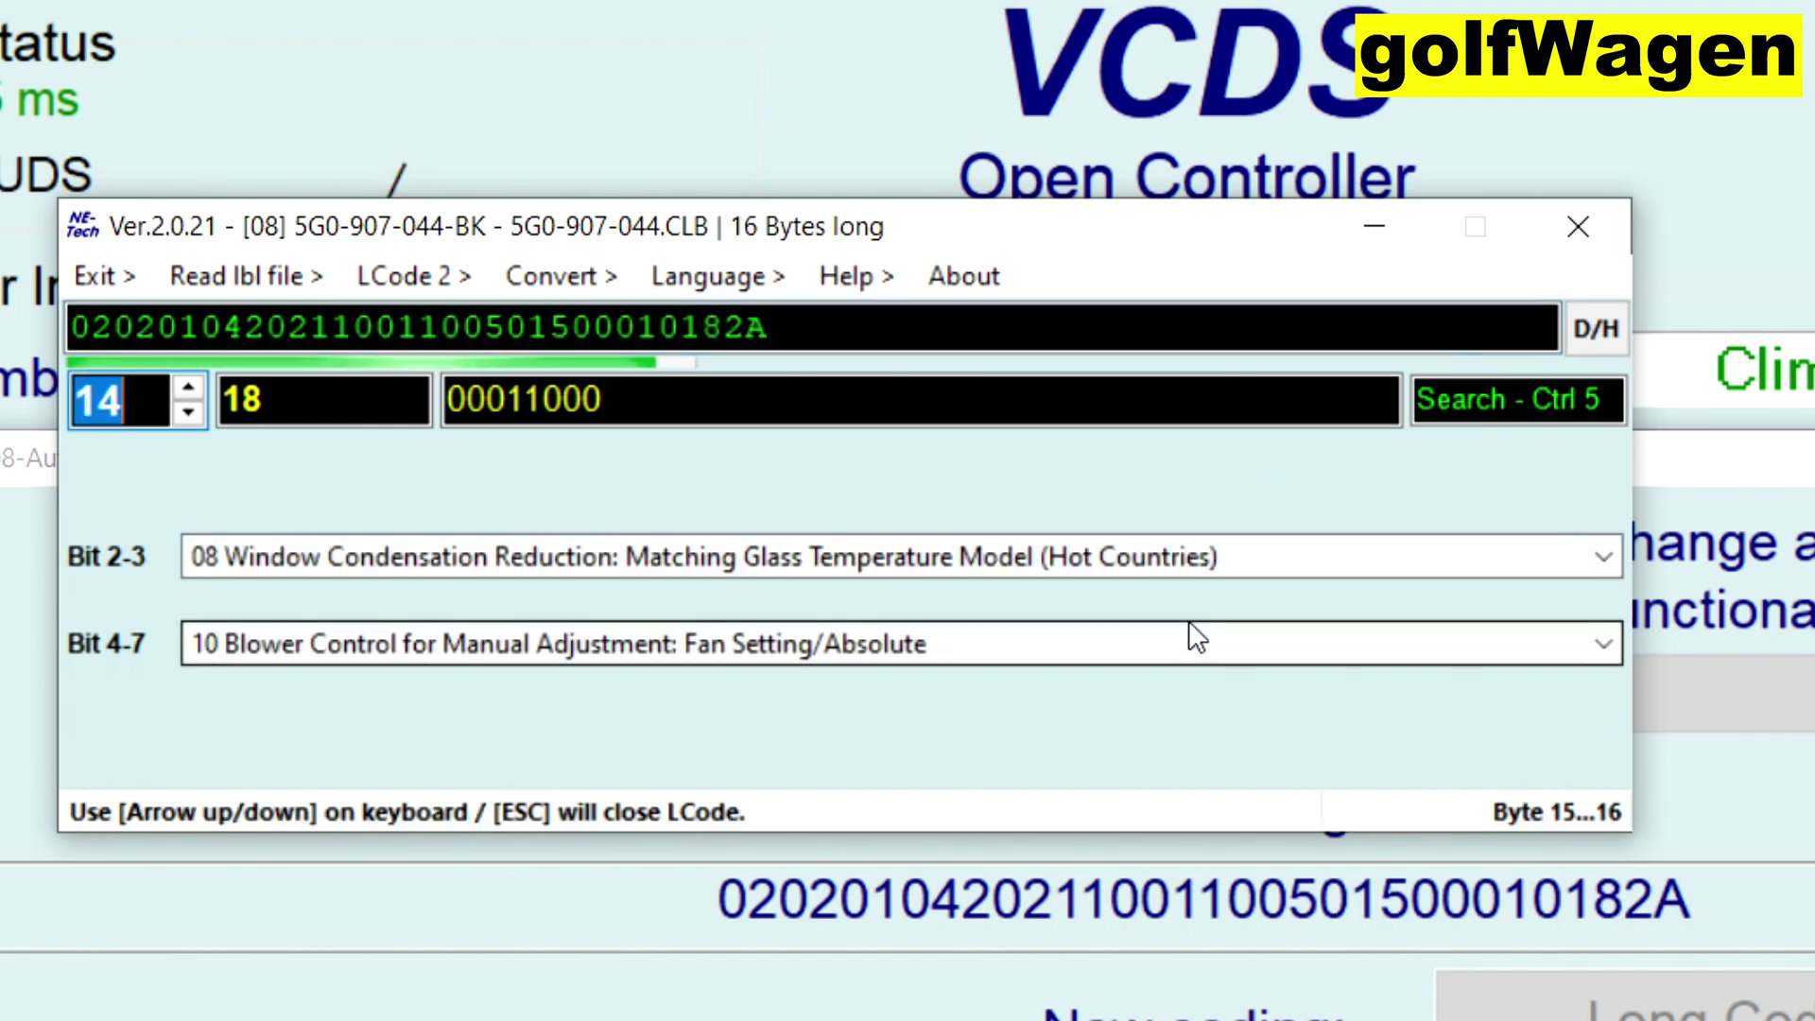
click(1074, 645)
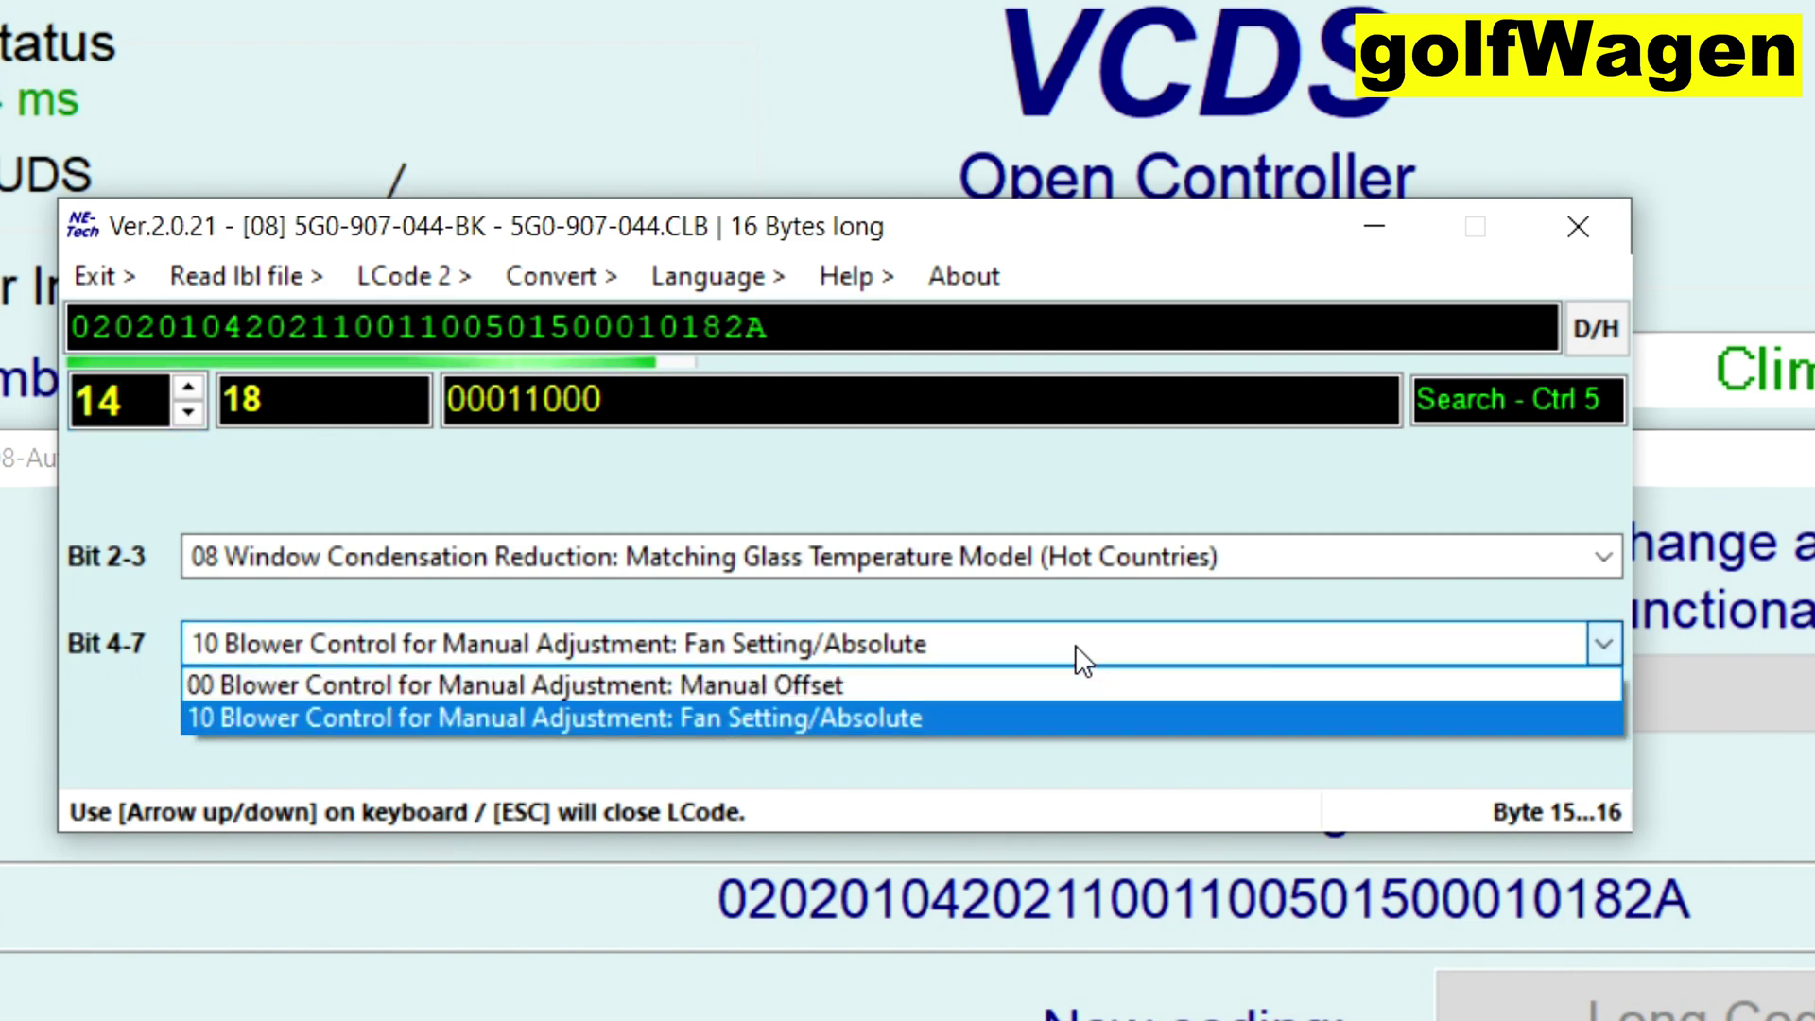
click(938, 717)
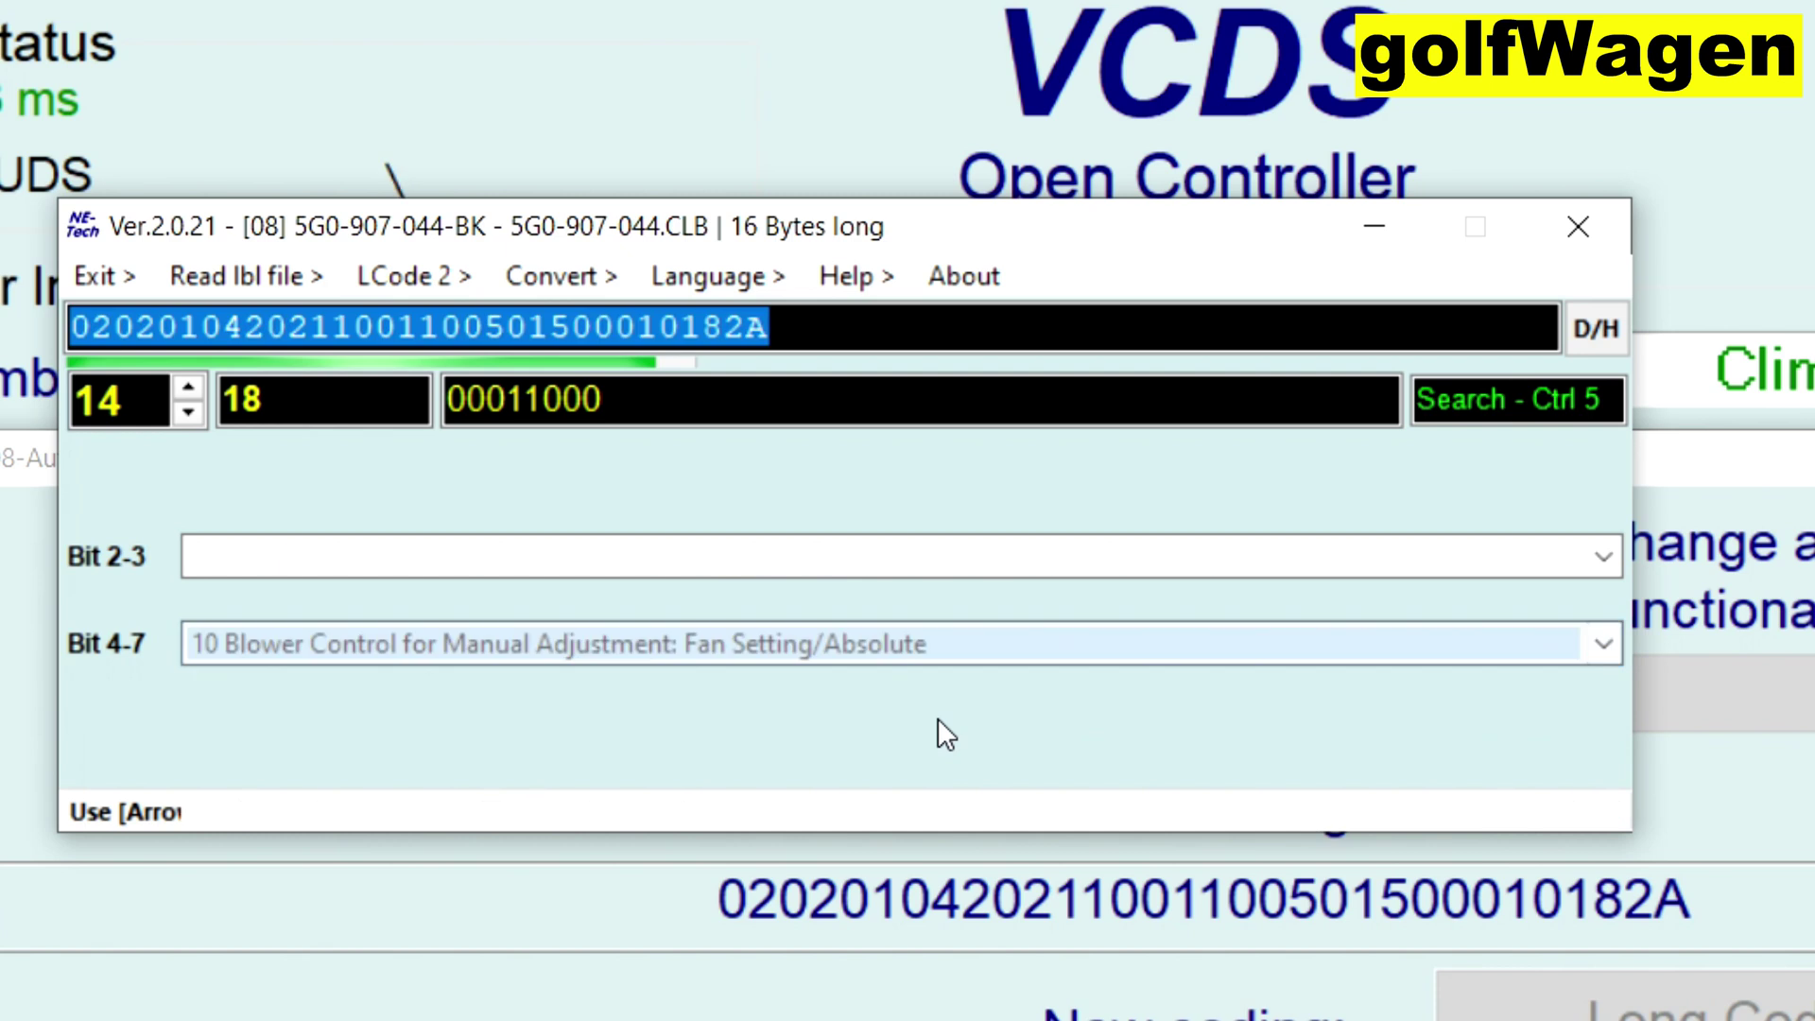
- Review the seat menu, compressor clutch and cabin air filtering settings in byte 15 and select Personalization active
click(191, 388)
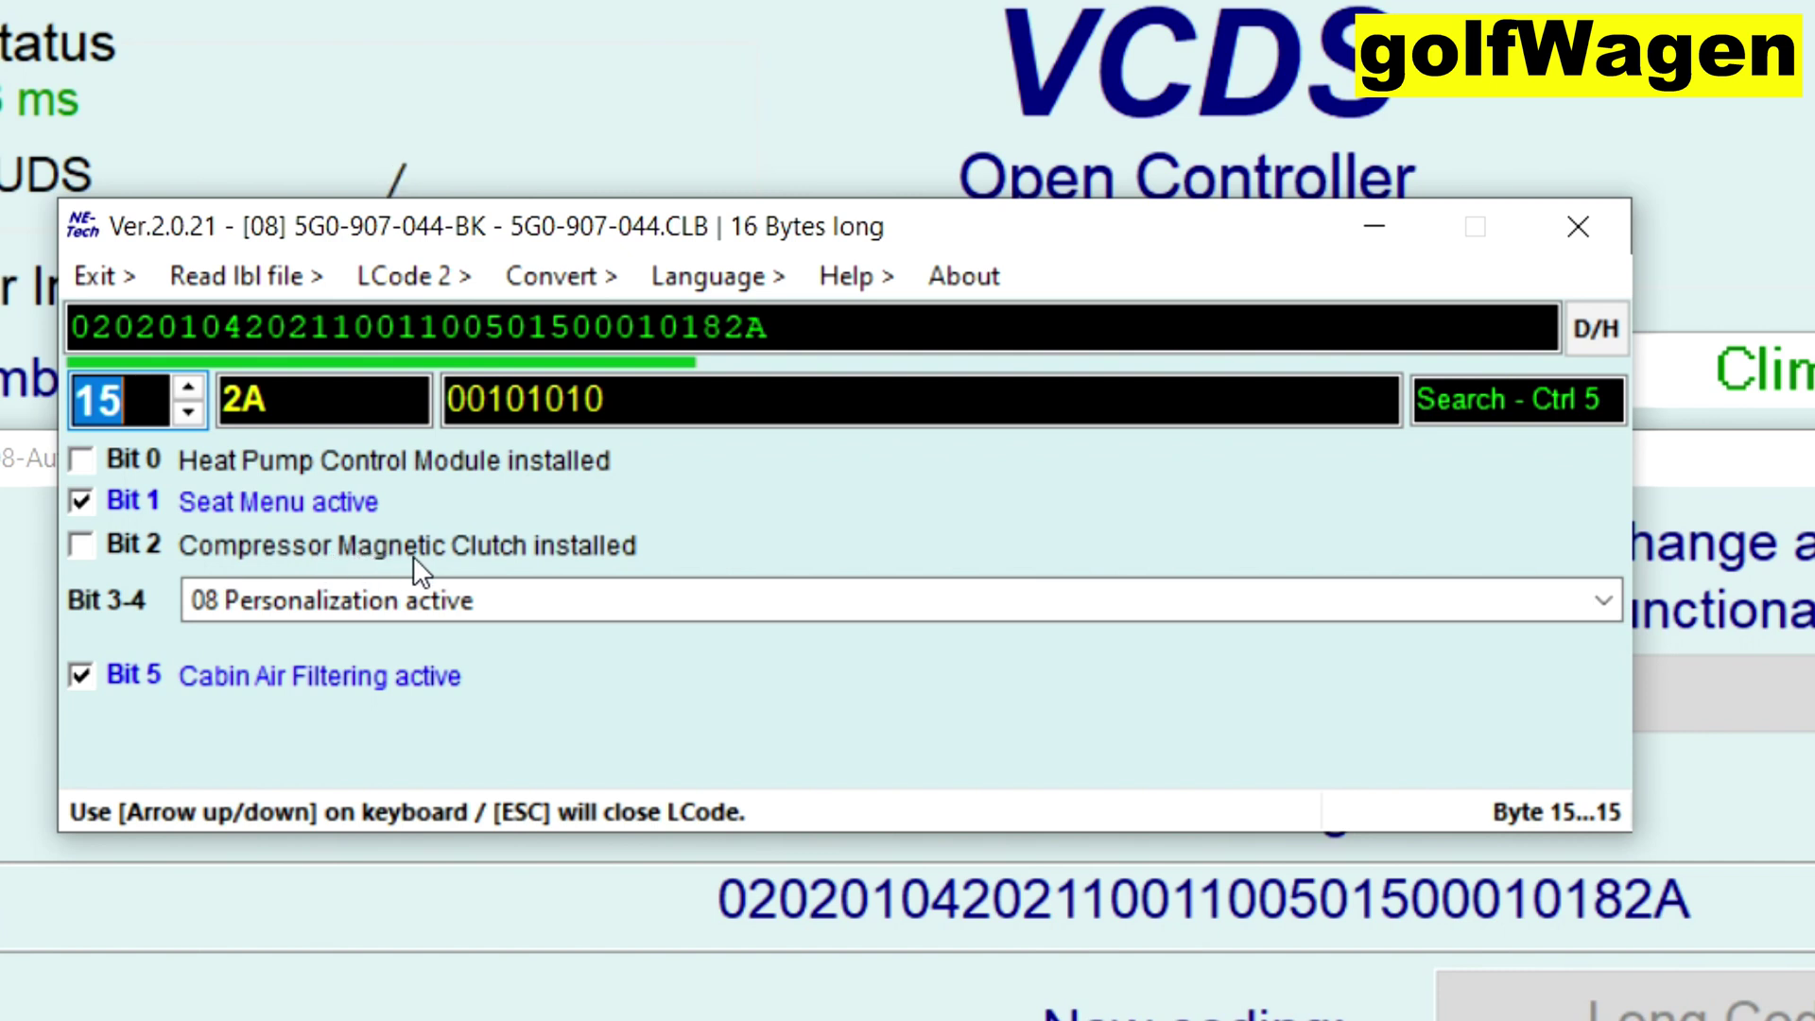
click(554, 611)
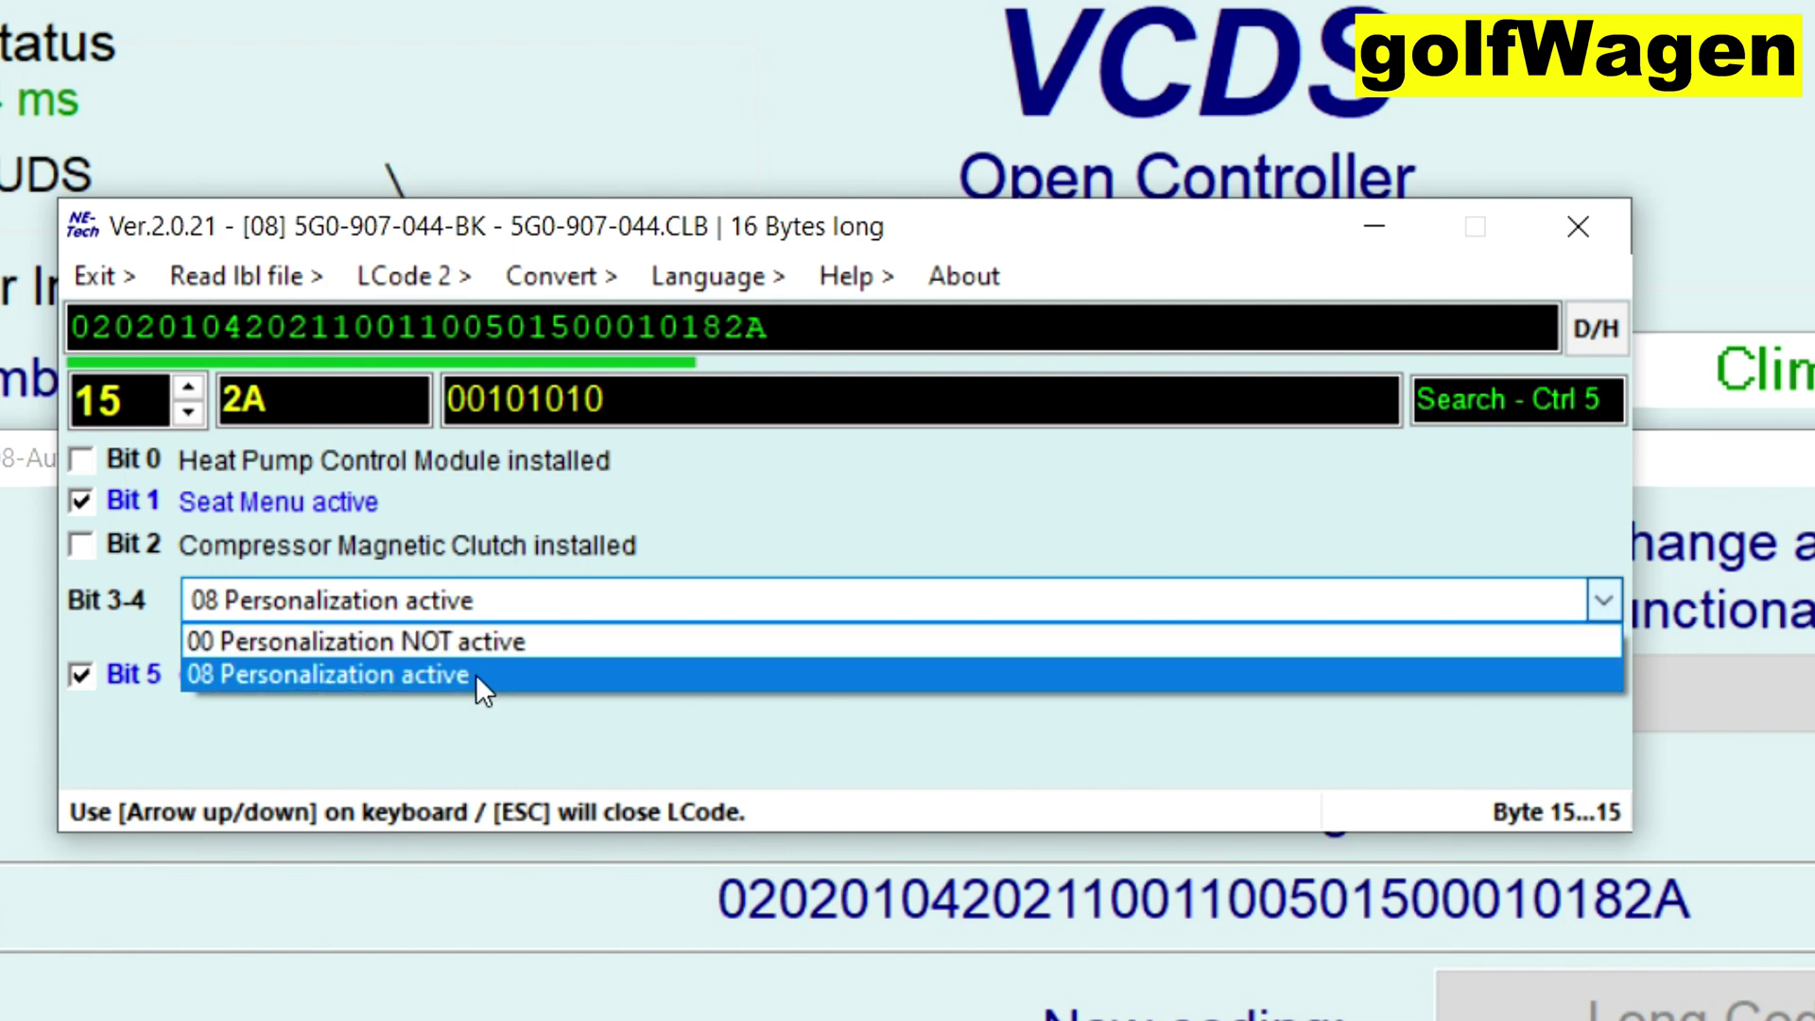
click(475, 673)
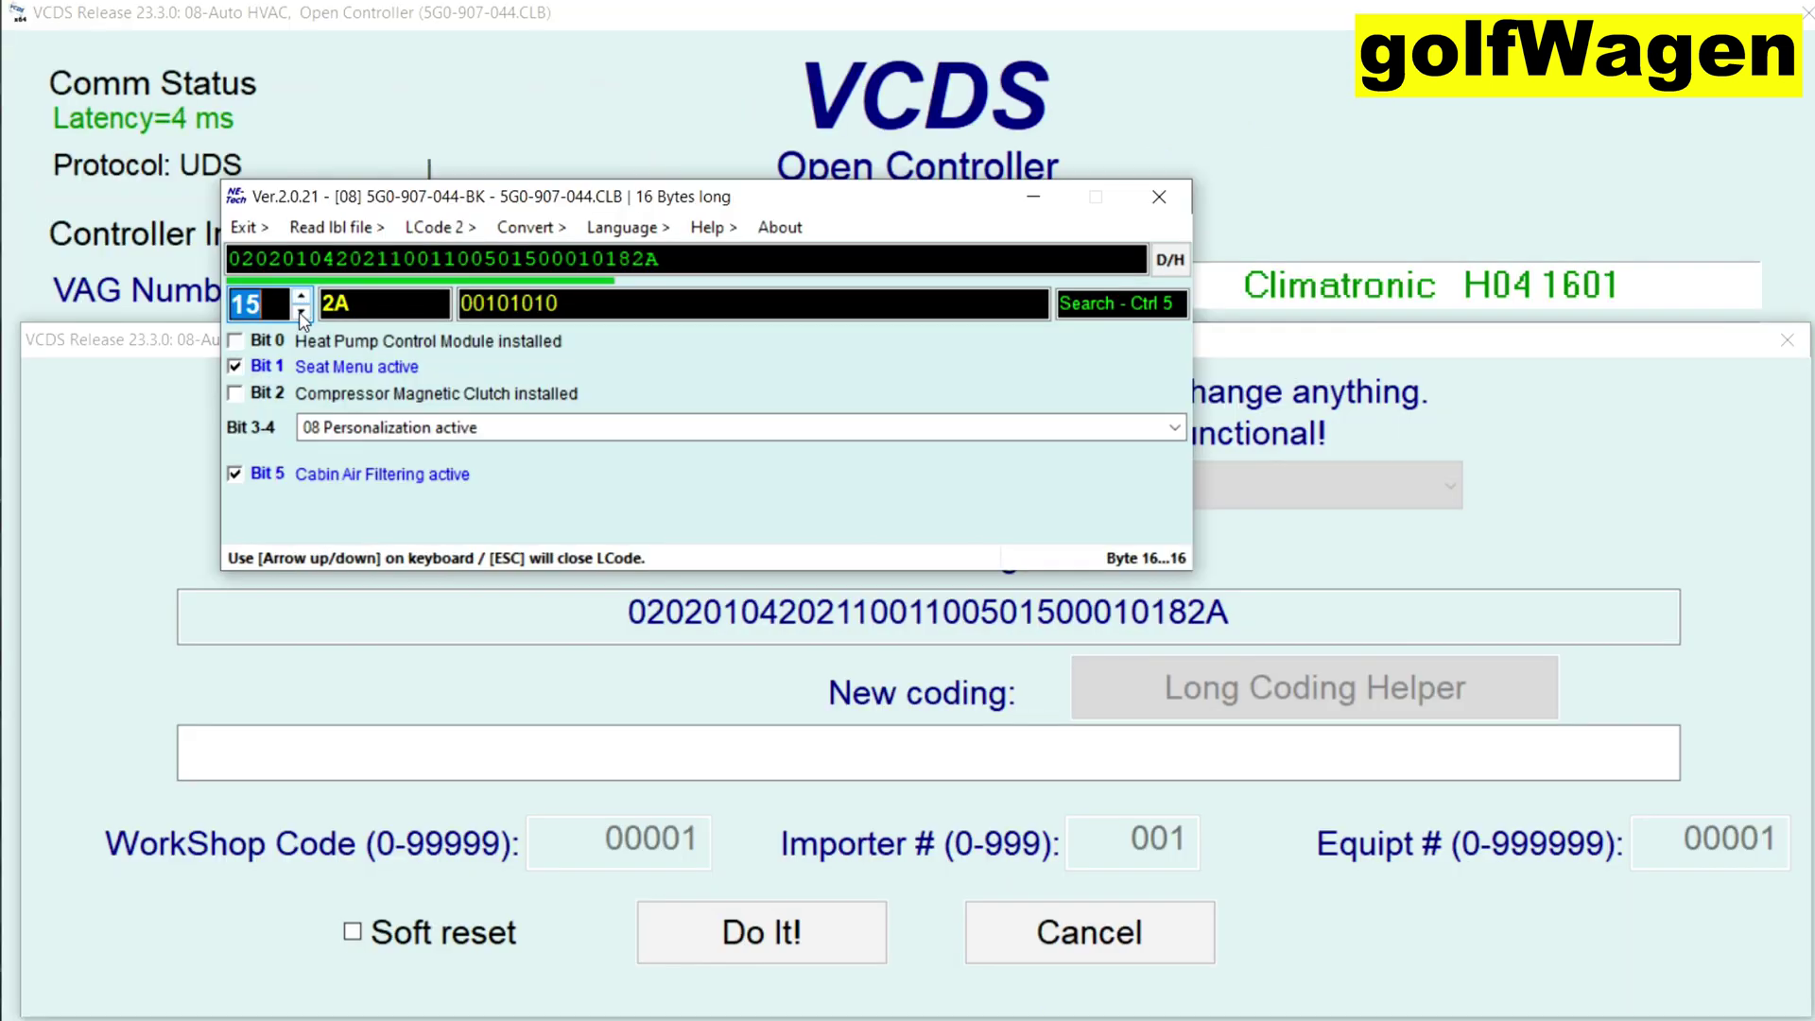
- Check for any bytes beyond byte 15, and leave the long coding without recoding the module
click(303, 312)
click(301, 296)
click(303, 312)
key(Up)
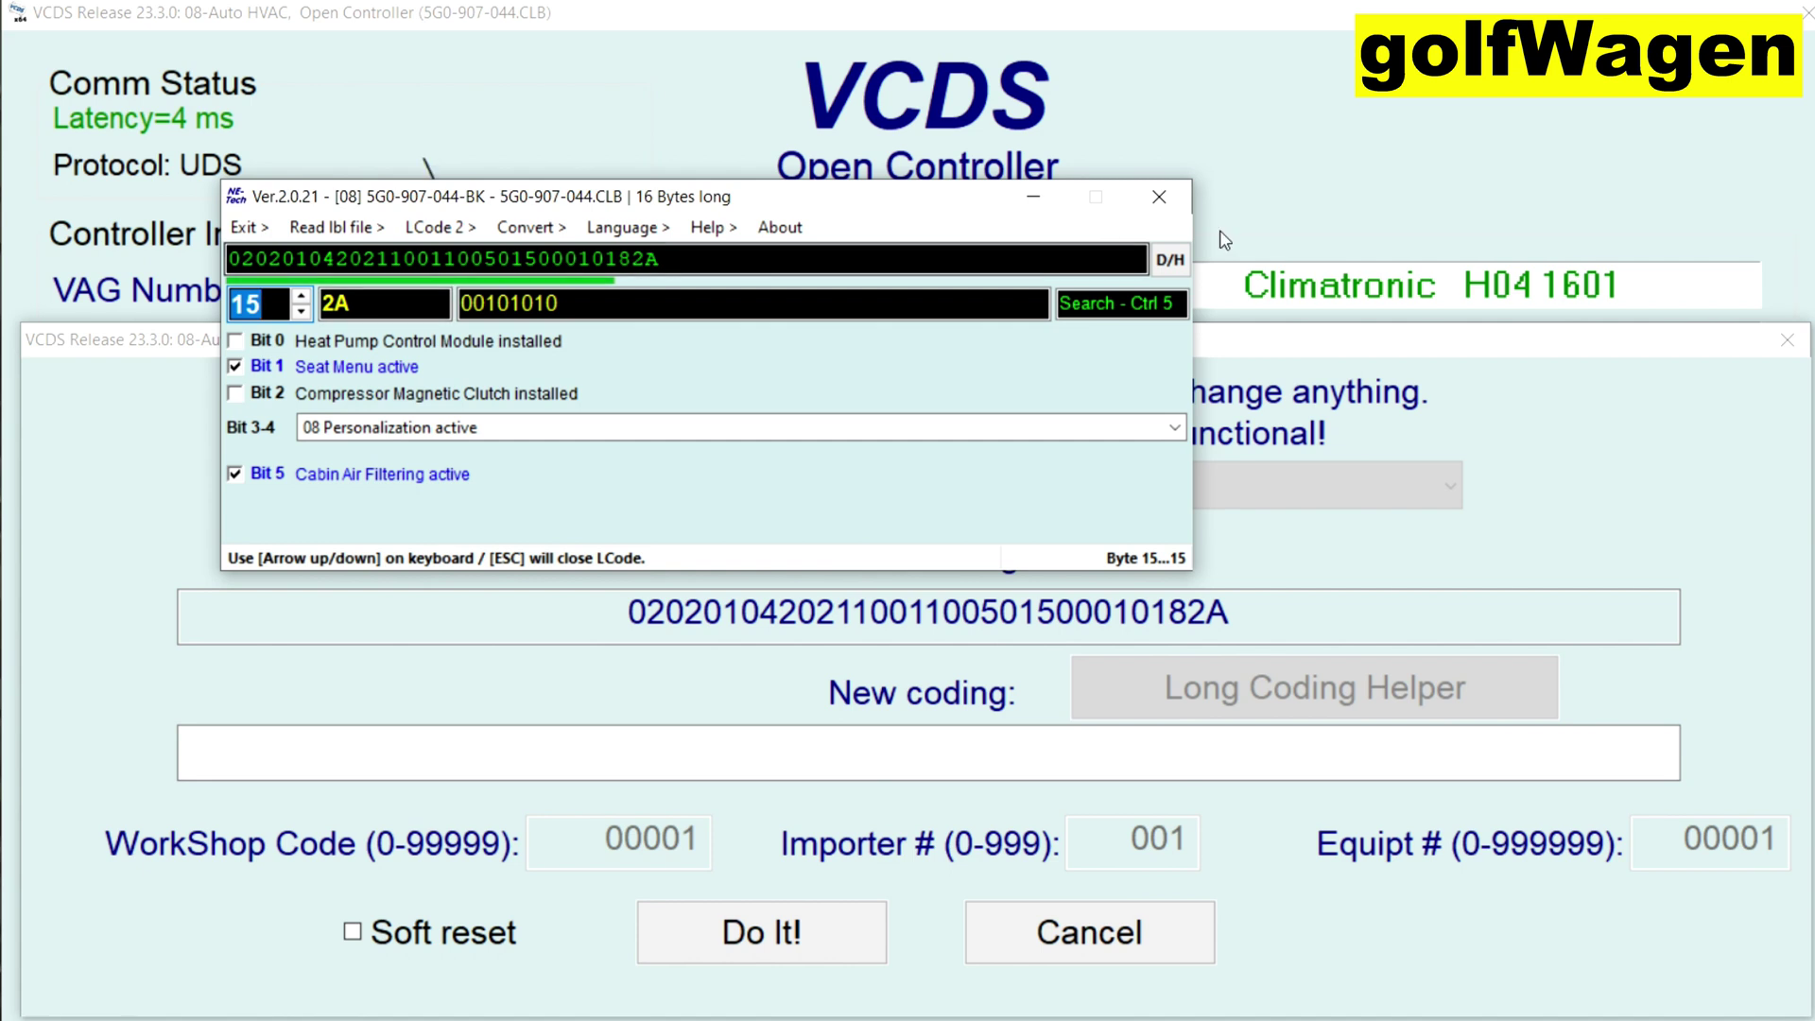
click(1172, 208)
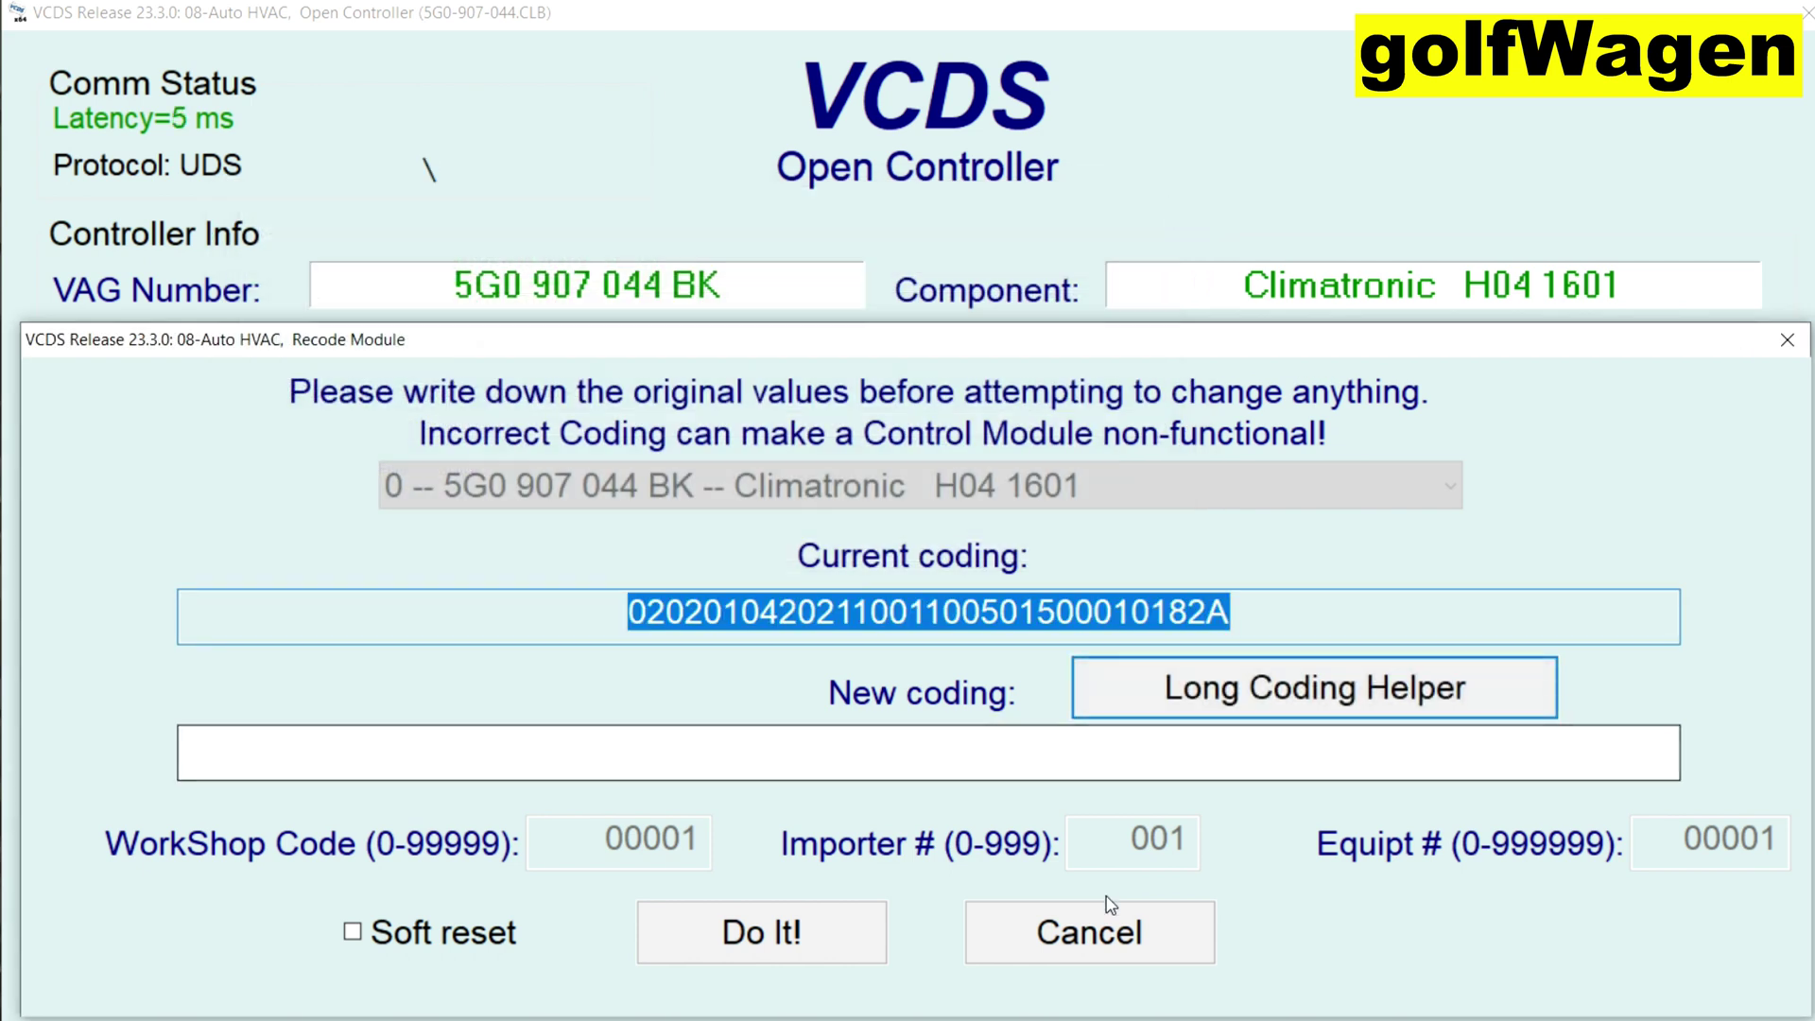
click(1172, 936)
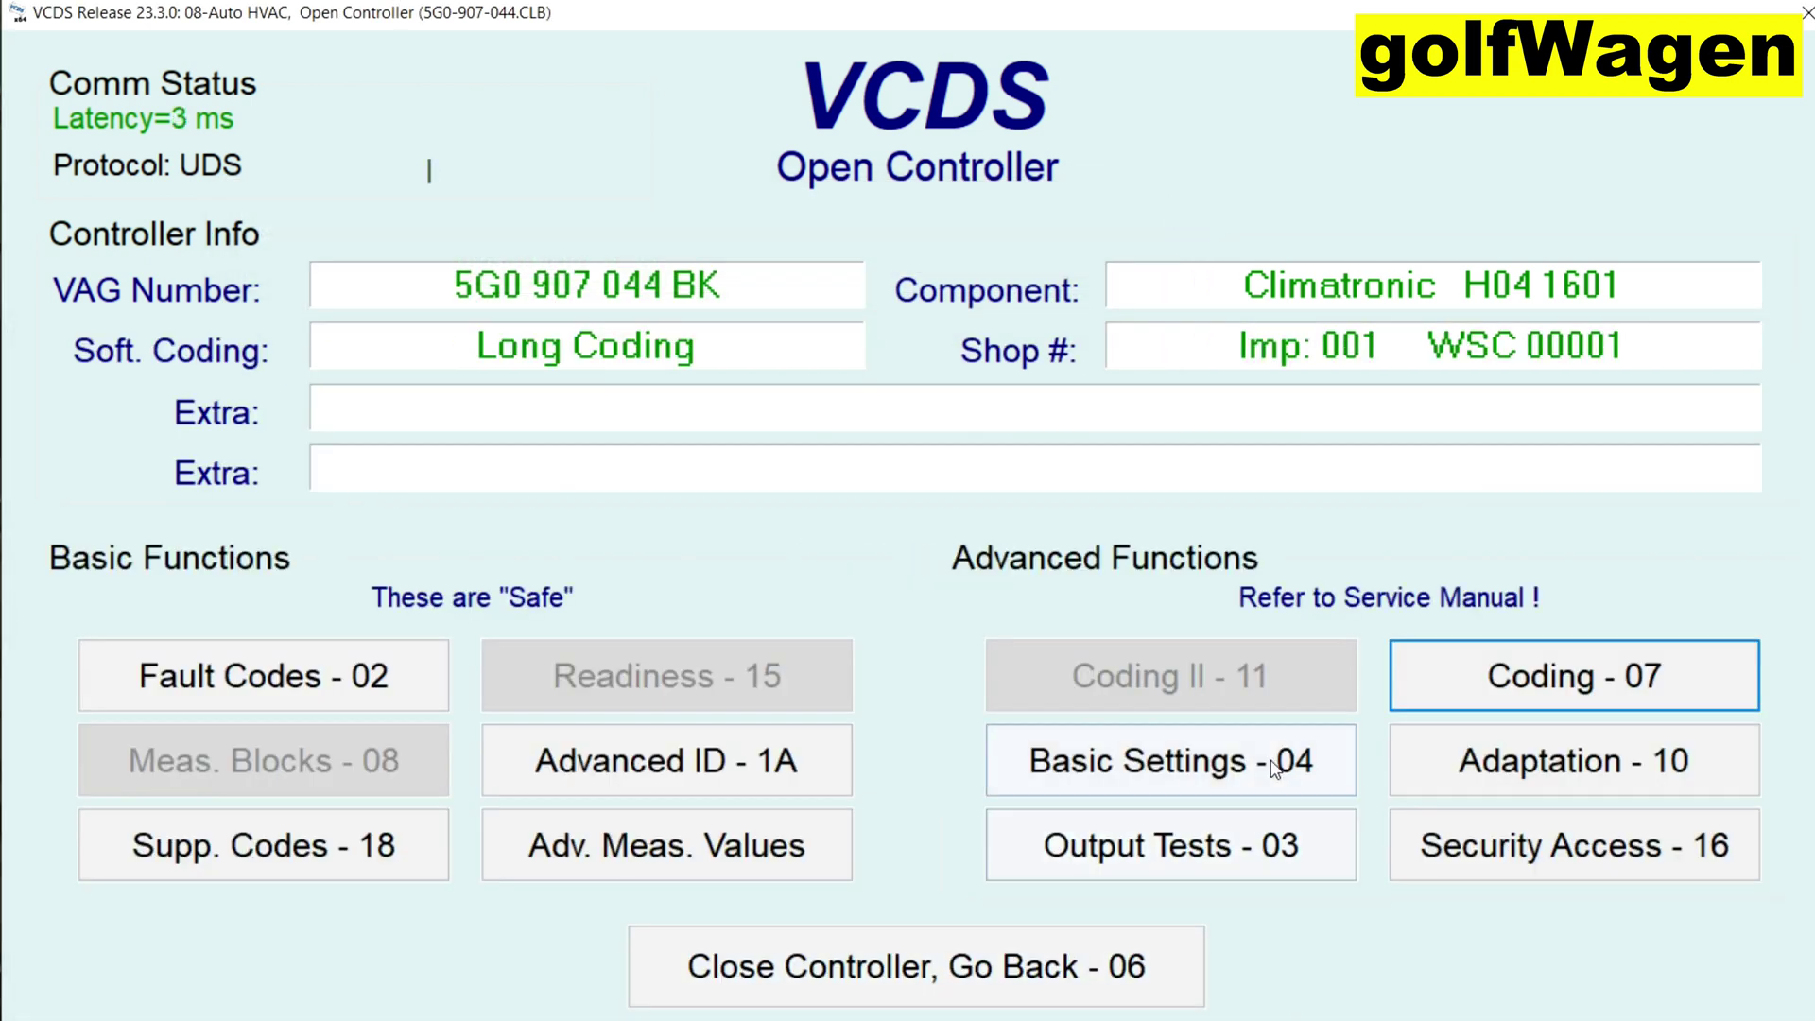
- Examine the basic settings procedures available for the Auto HVAC module without running any
click(1154, 754)
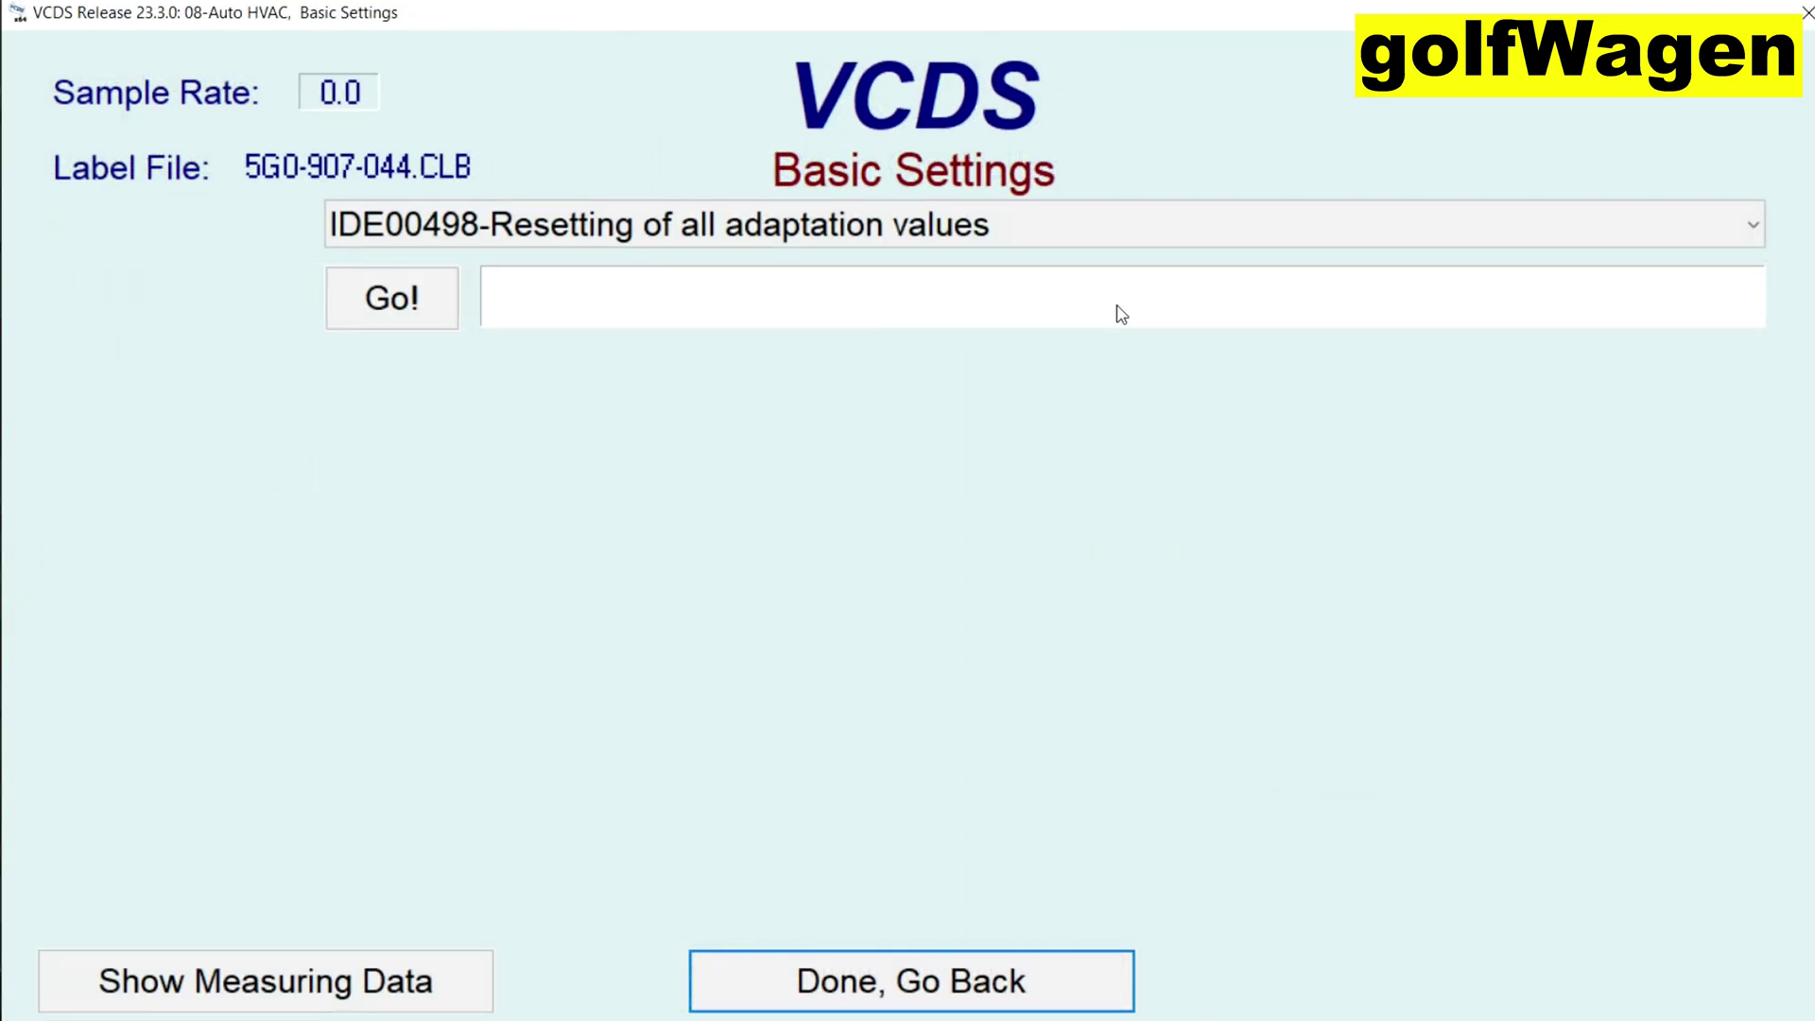
click(1048, 241)
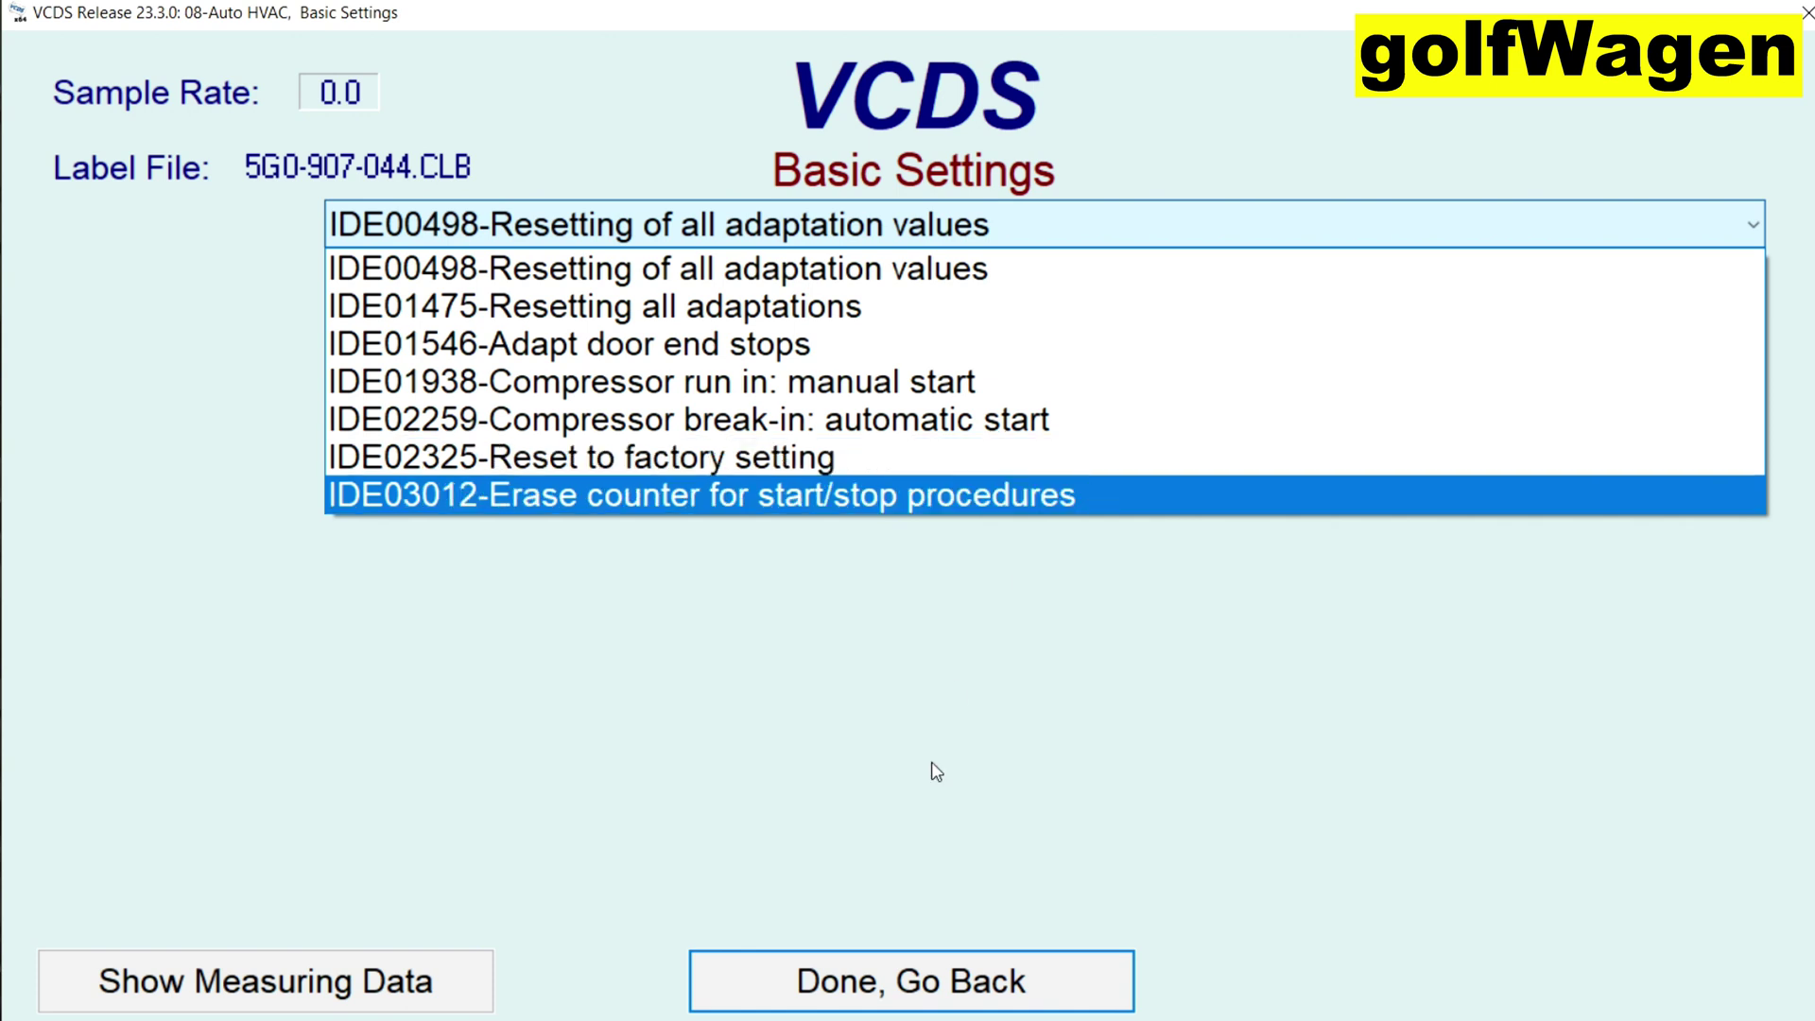
click(815, 981)
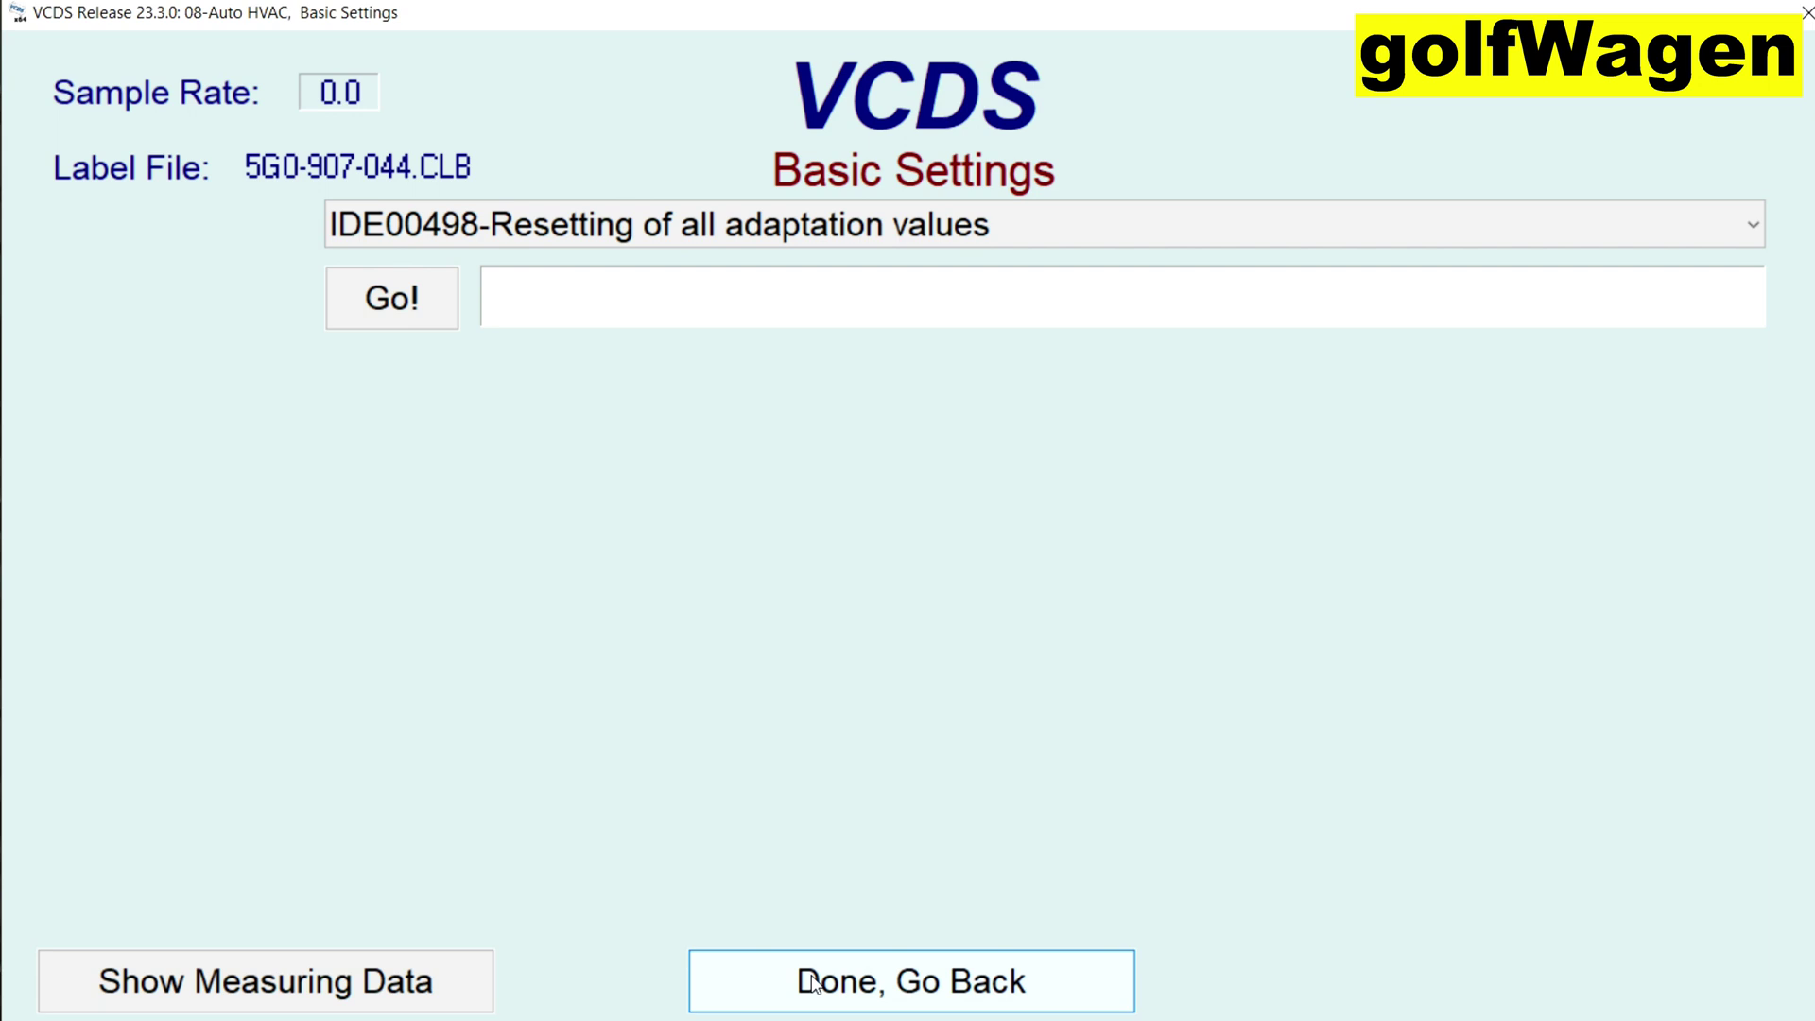
- Leave the basic settings and check the stored values of the adaptation channels IDE80008-Analysis 8 and IDE04159-Deactivation of start/stop function
click(815, 981)
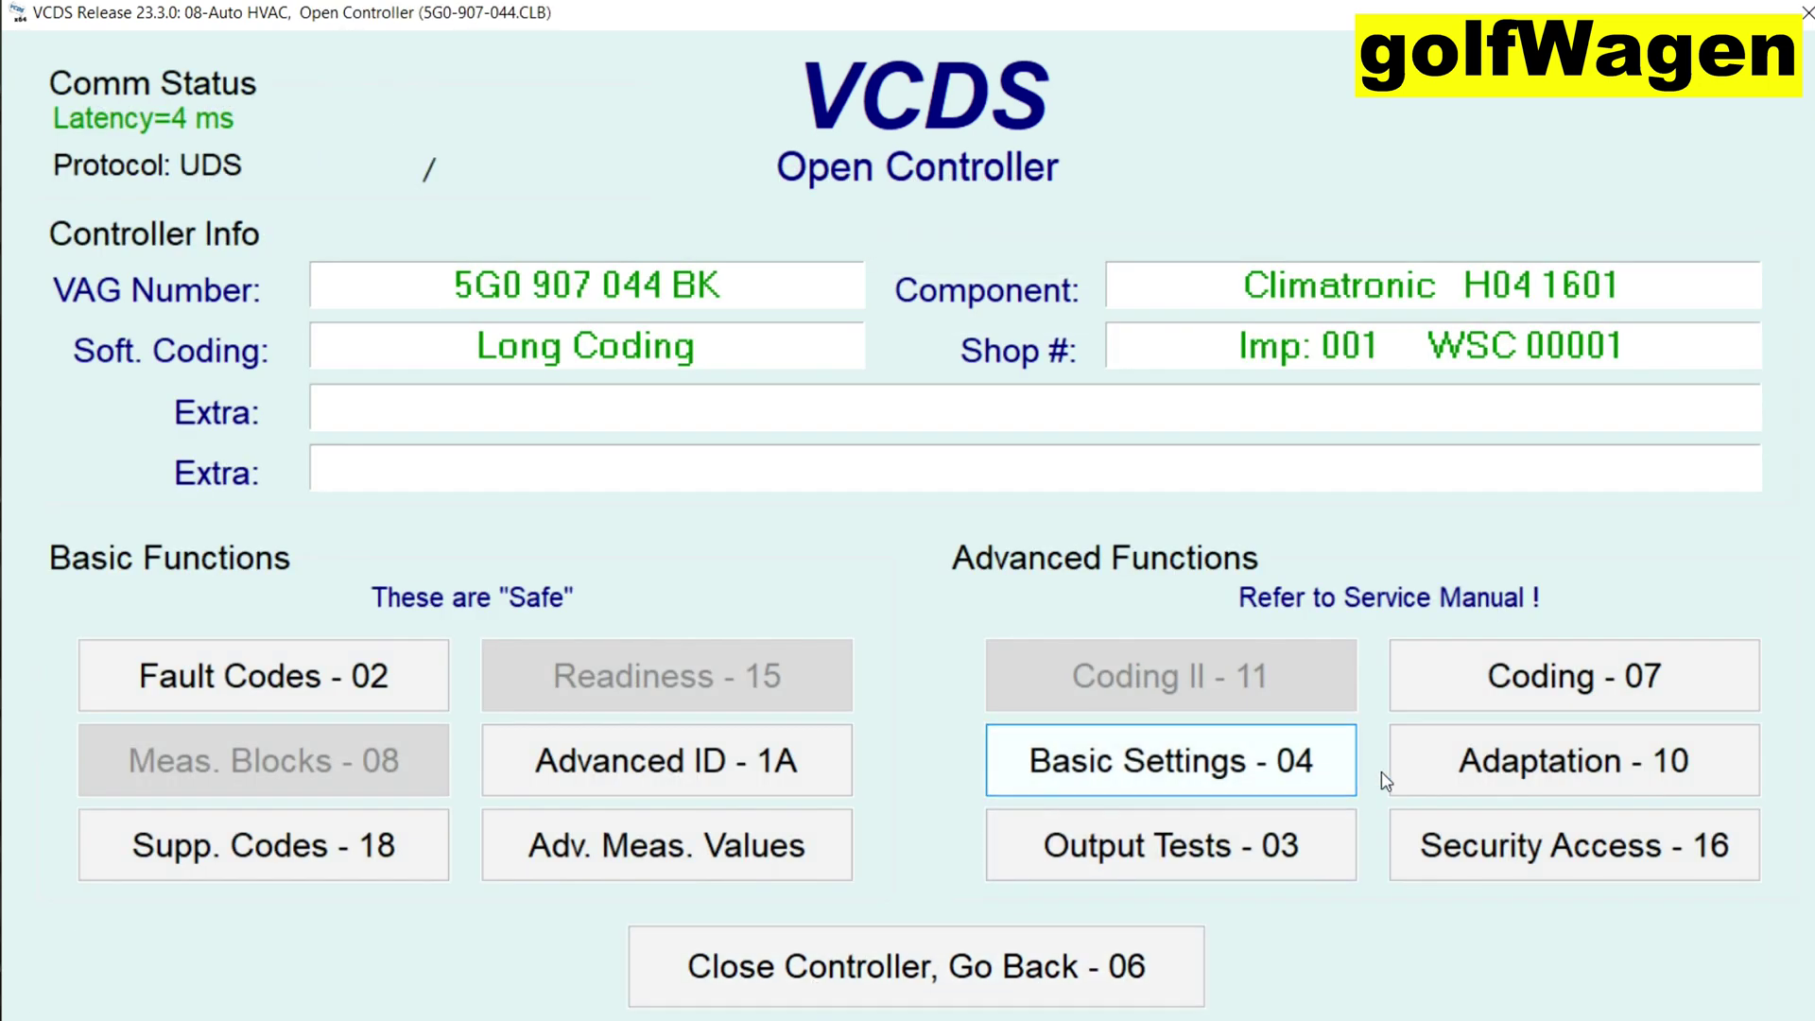
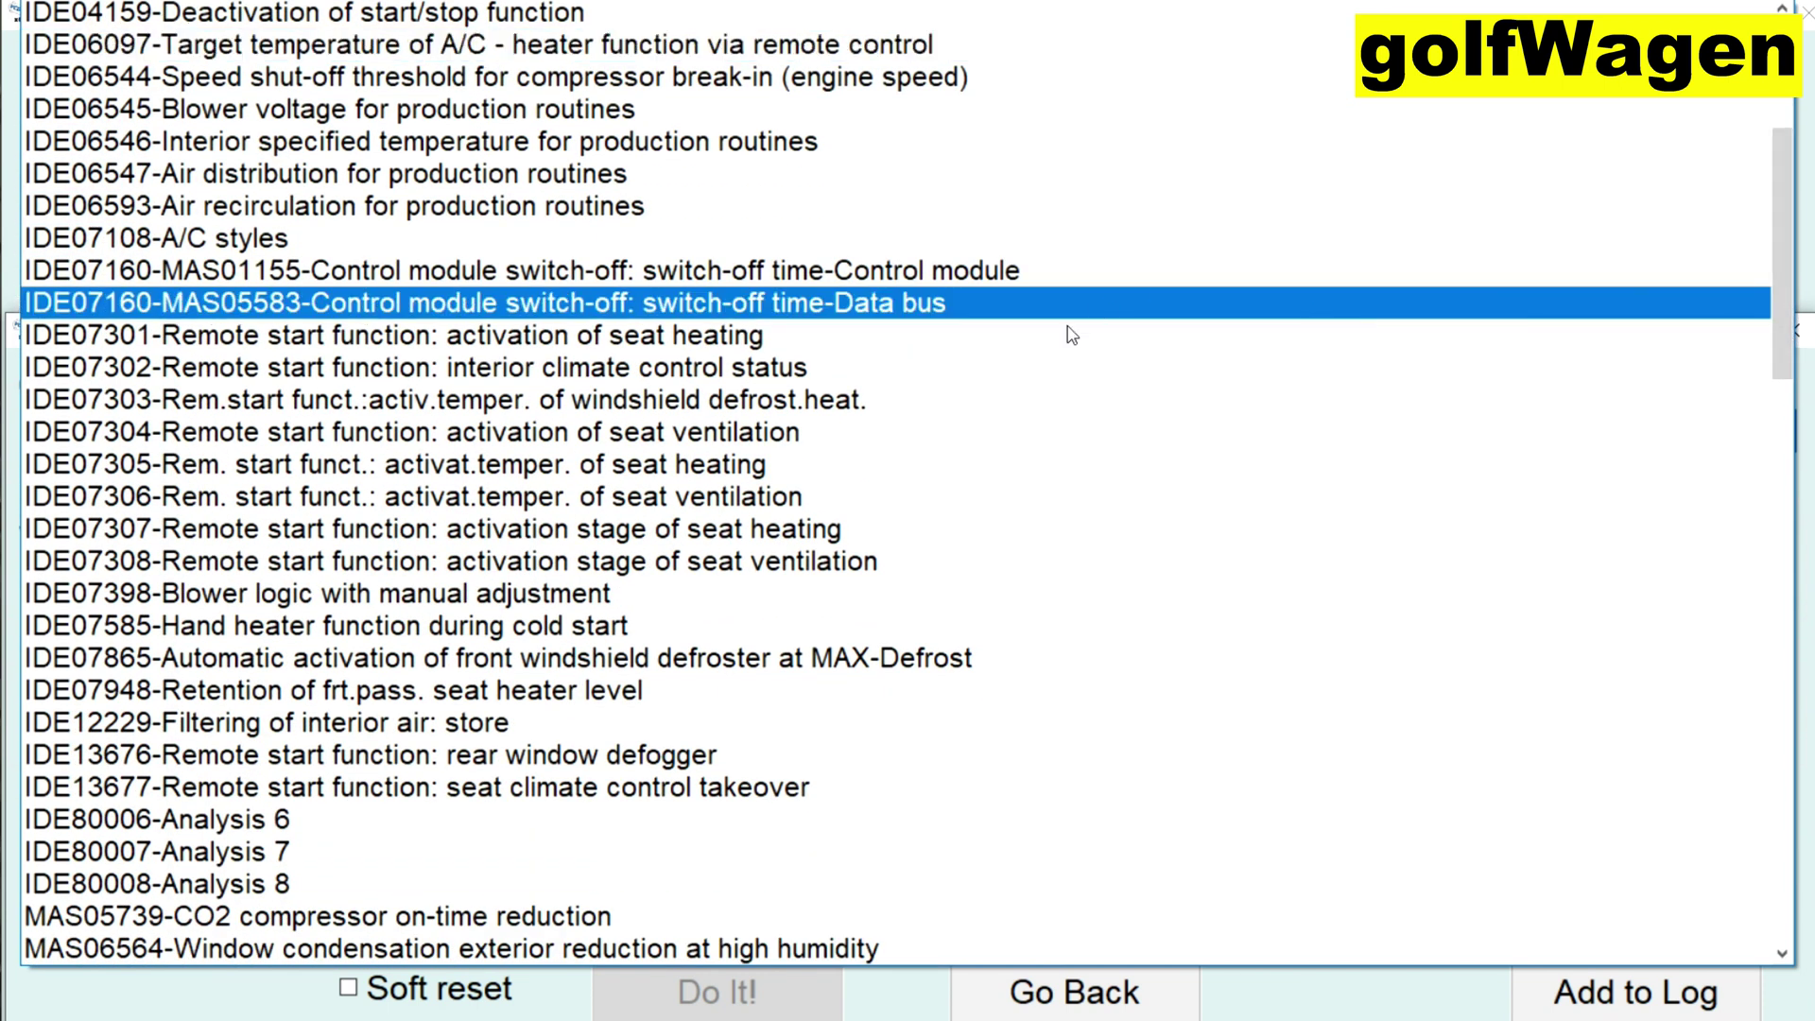
click(422, 882)
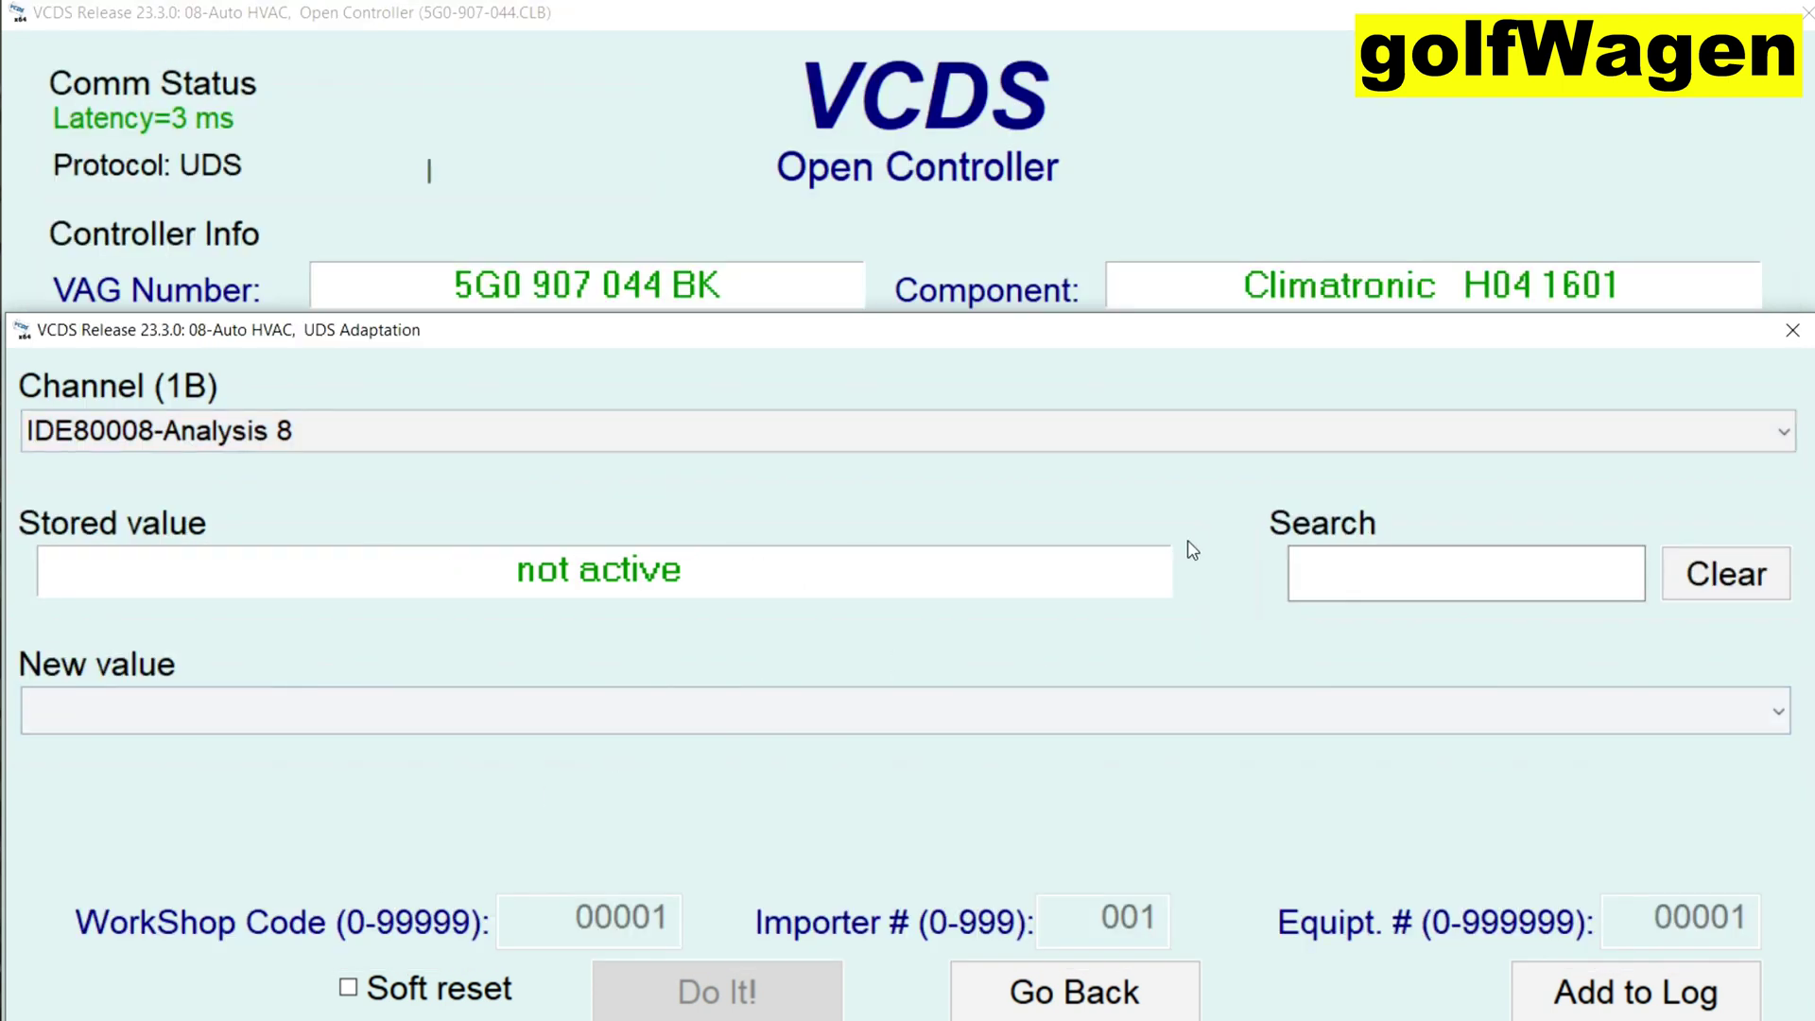
click(1135, 430)
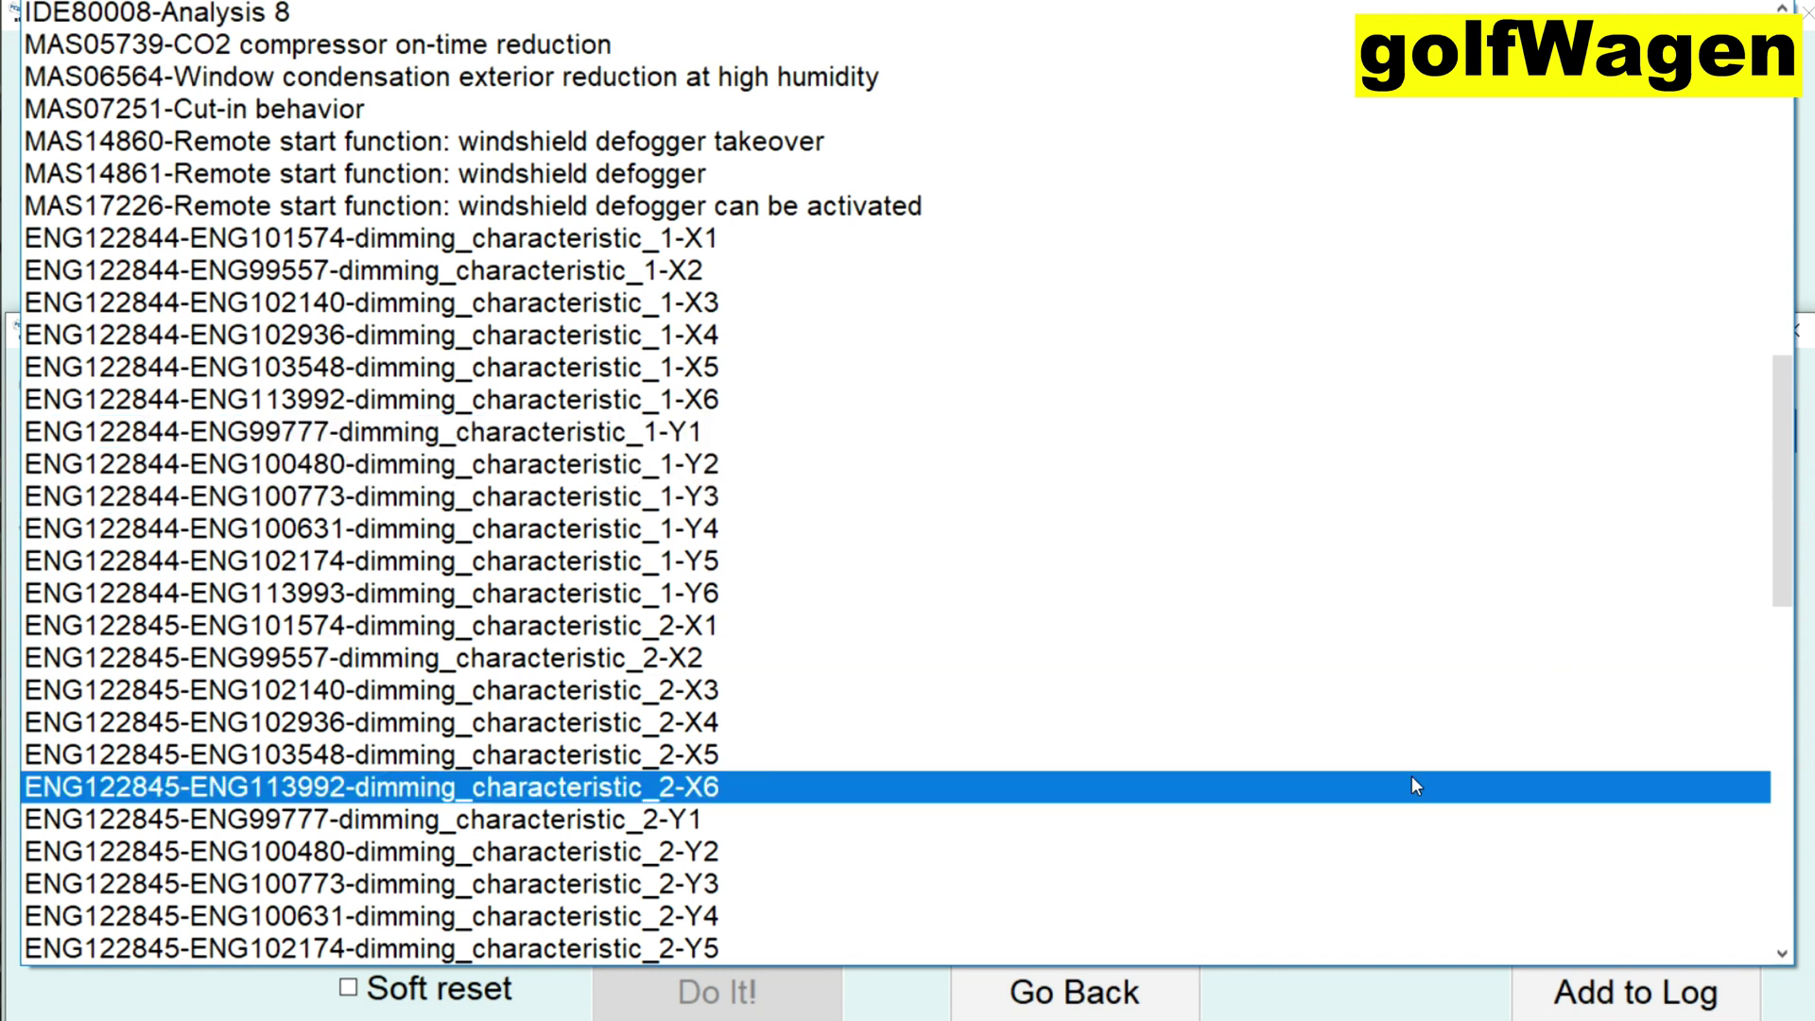
drag(1784, 575, 1792, 926)
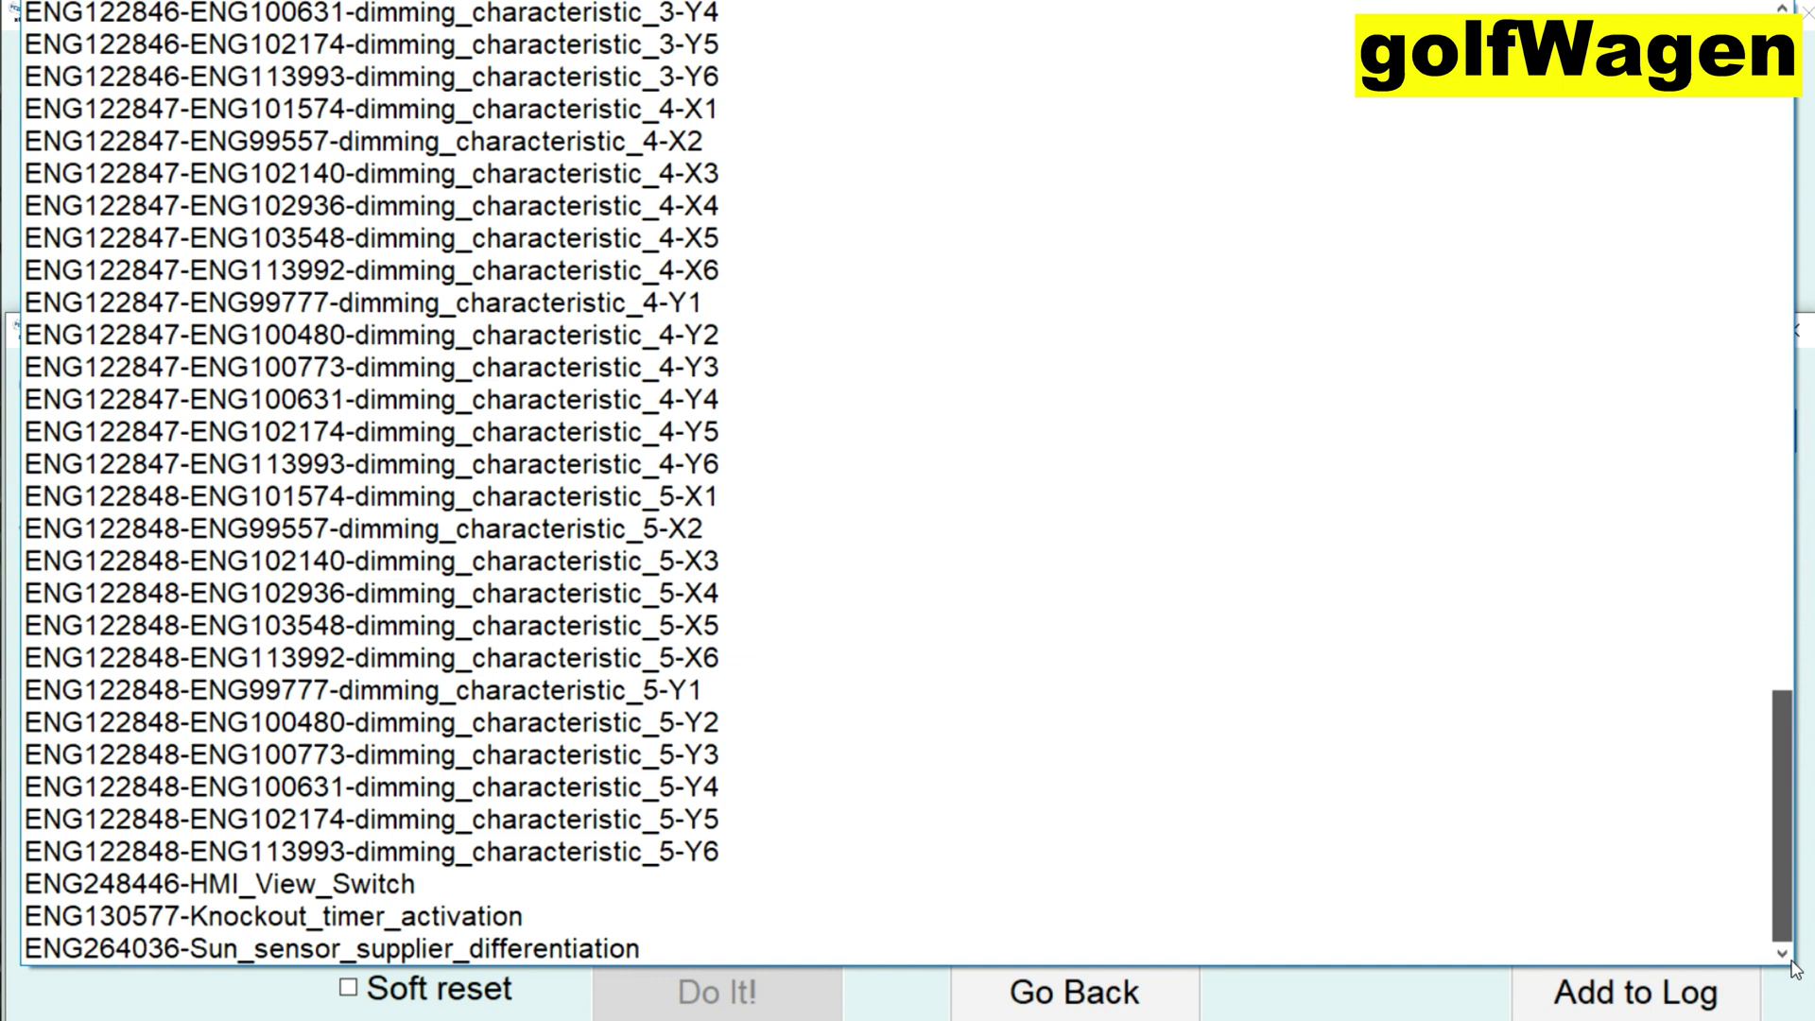
drag(1785, 908, 1799, 427)
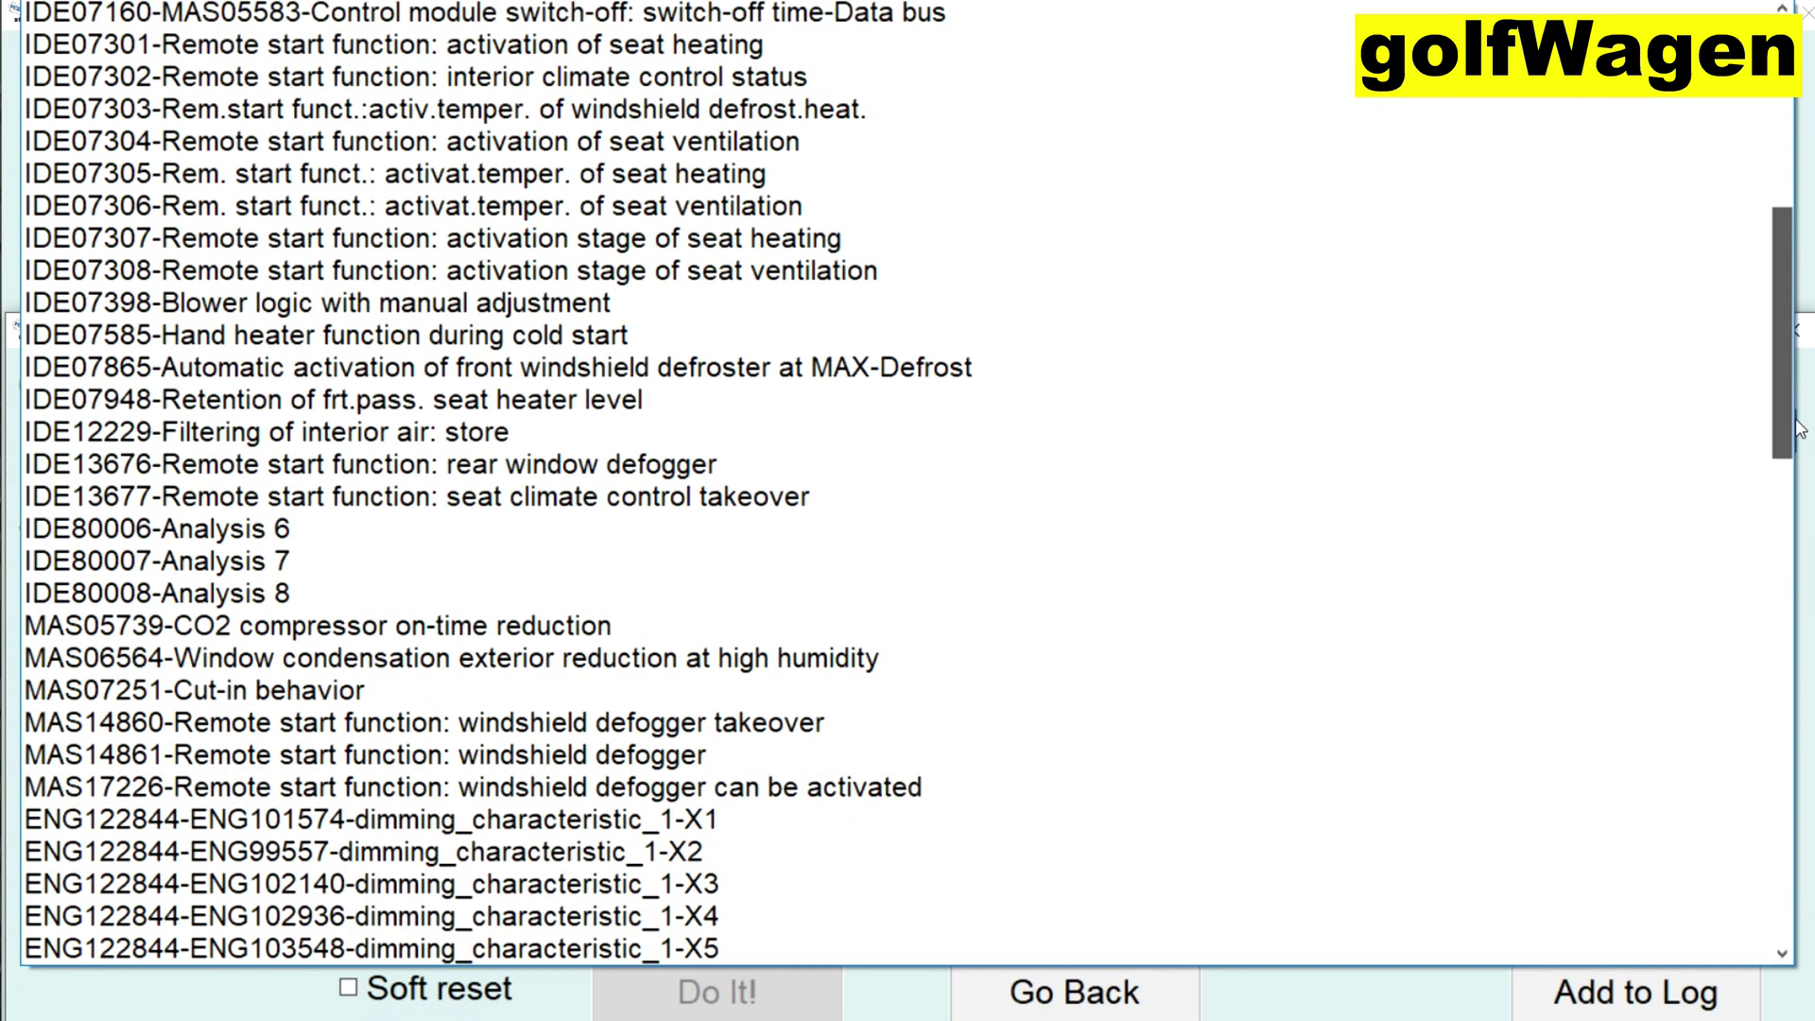
drag(1799, 427, 1799, 242)
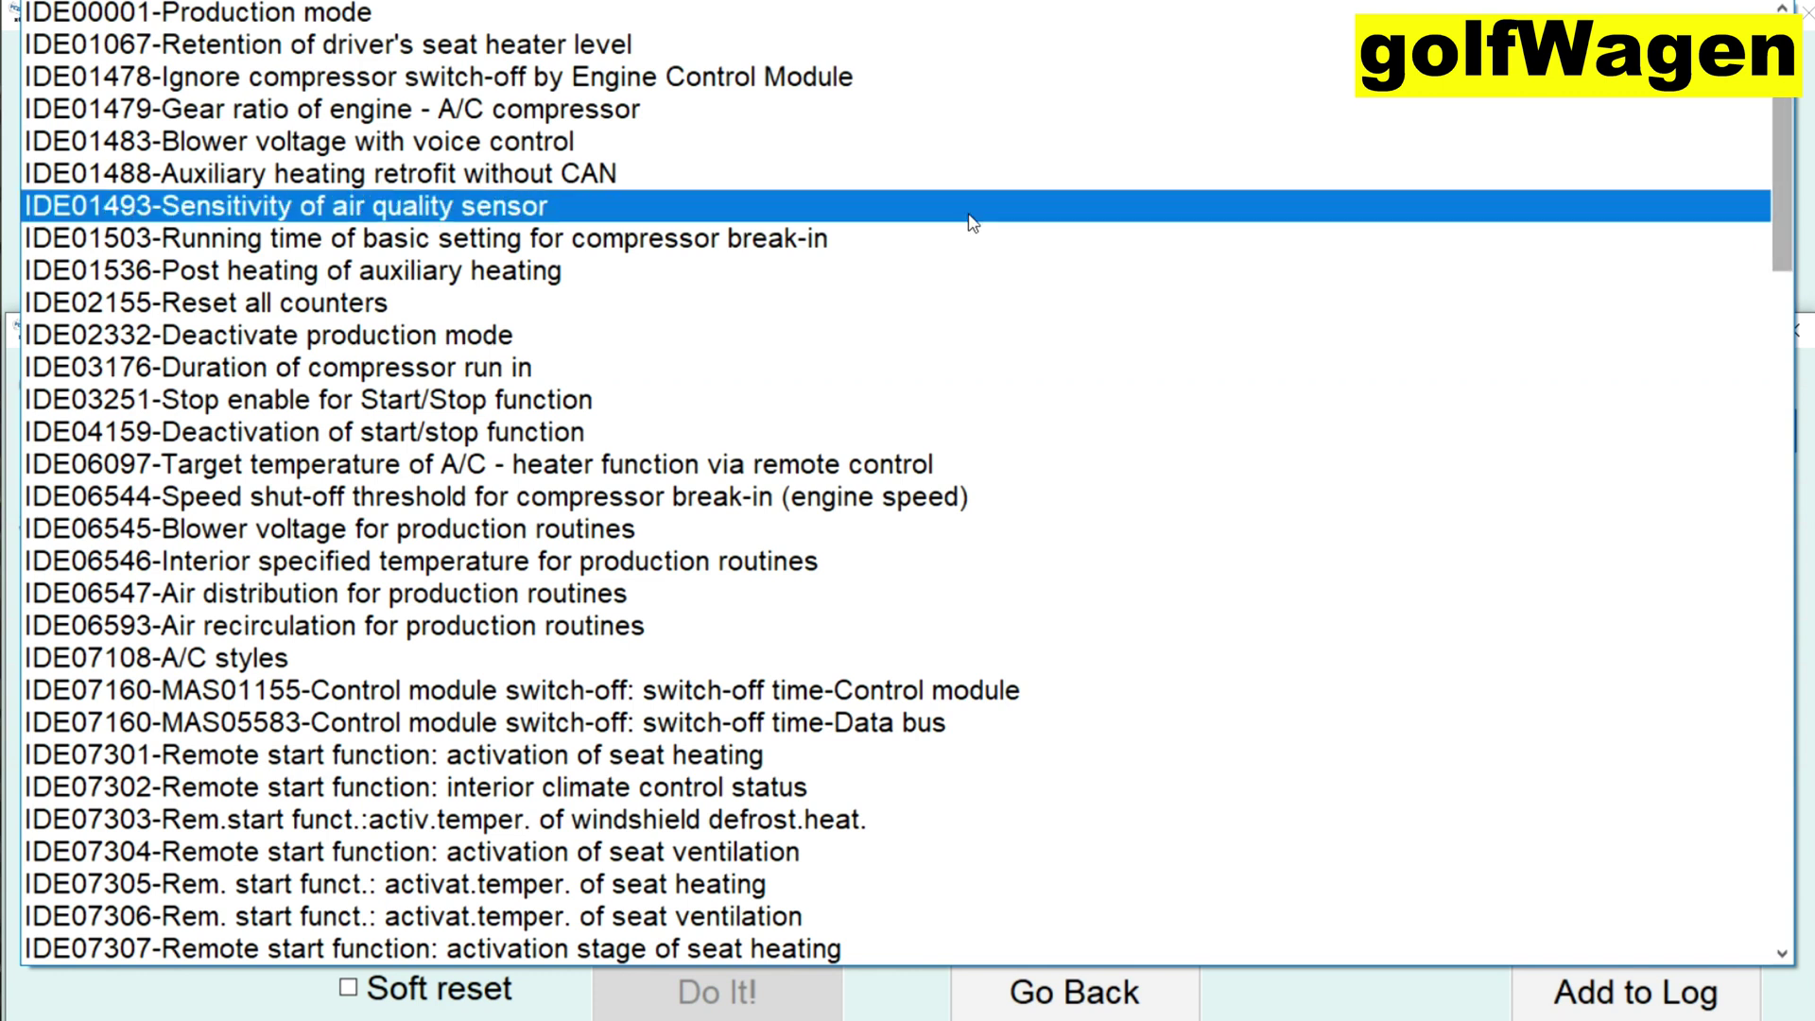
click(525, 435)
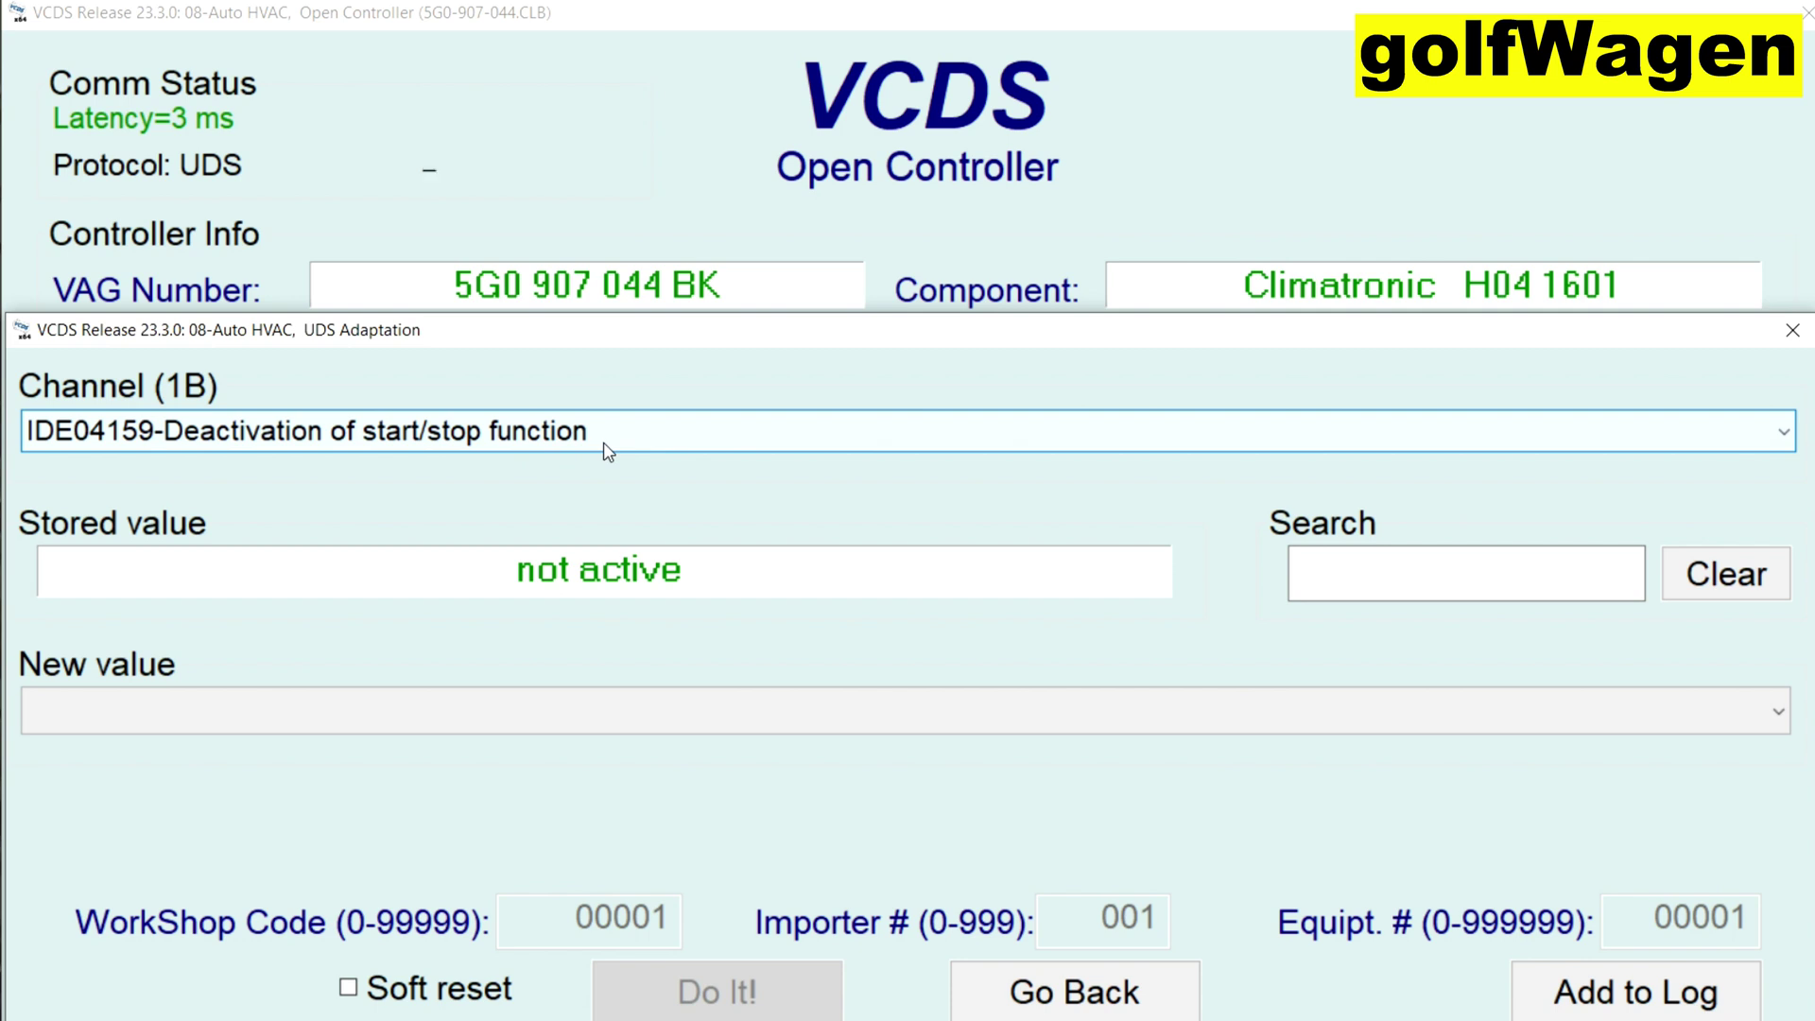
- Examine the stored value and the available new values of adaptation channel IDE07108-A/C styles without choosing one
click(917, 440)
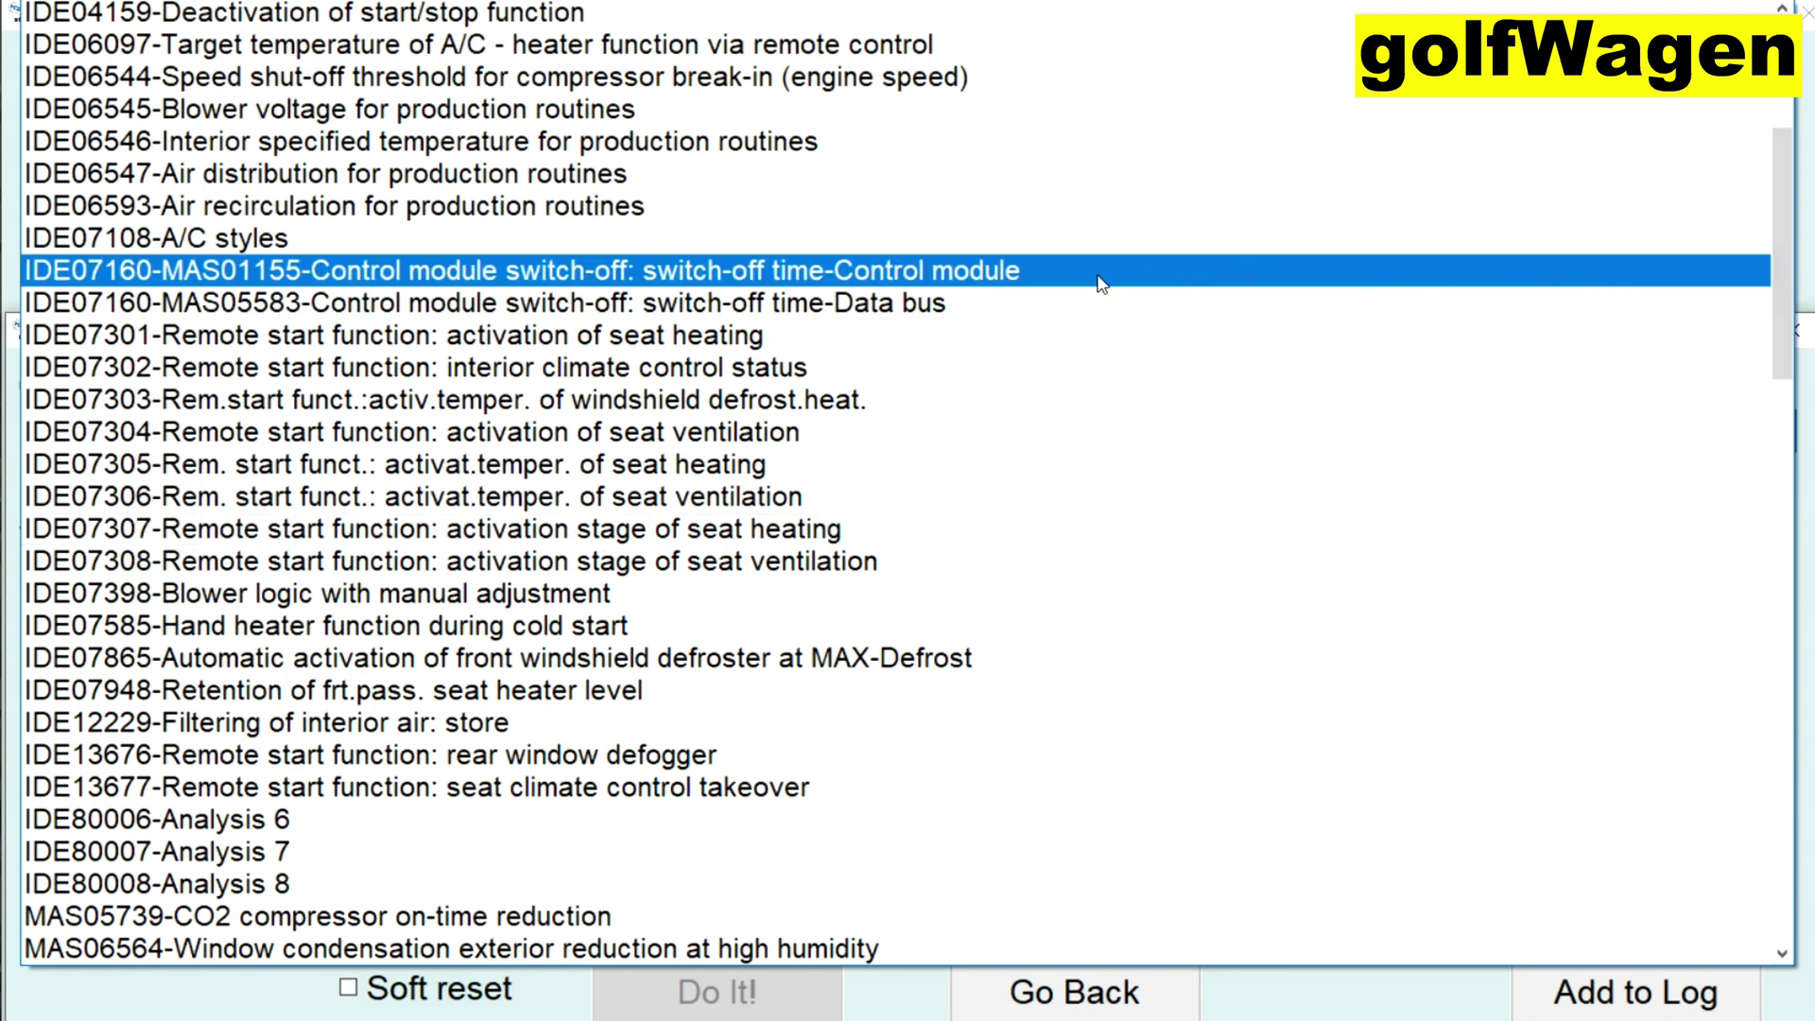
click(960, 242)
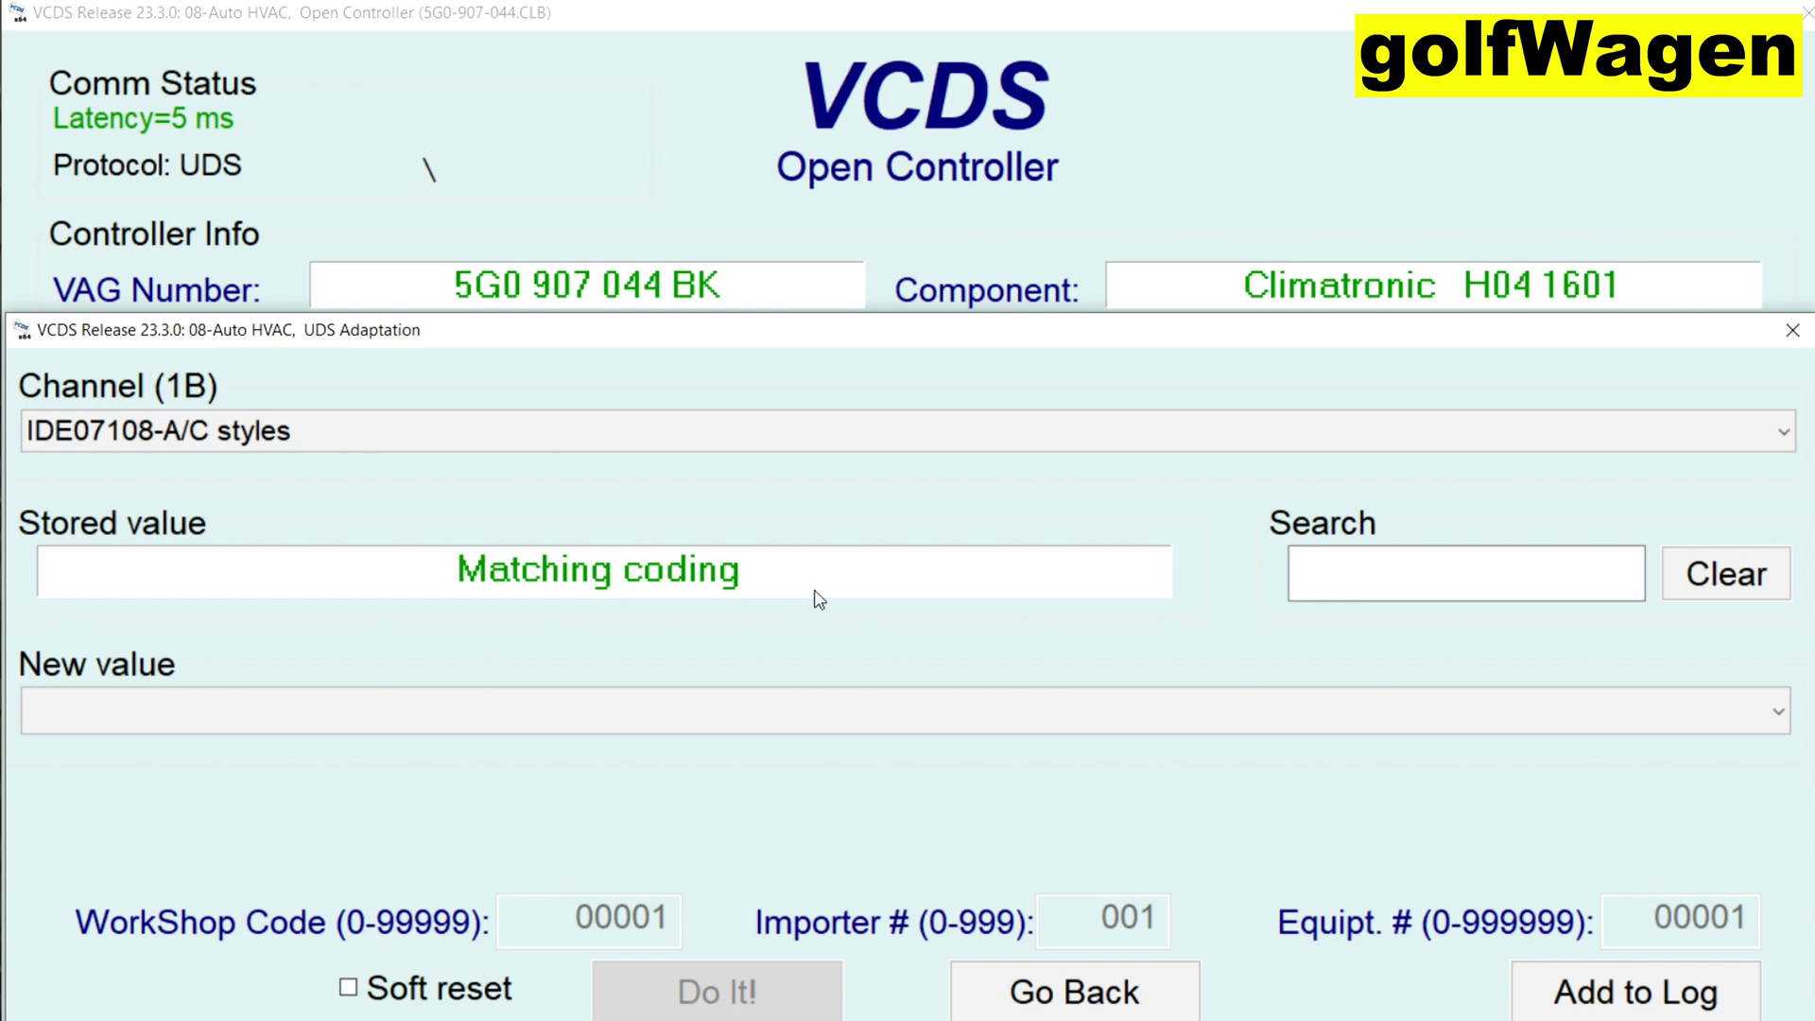
click(698, 717)
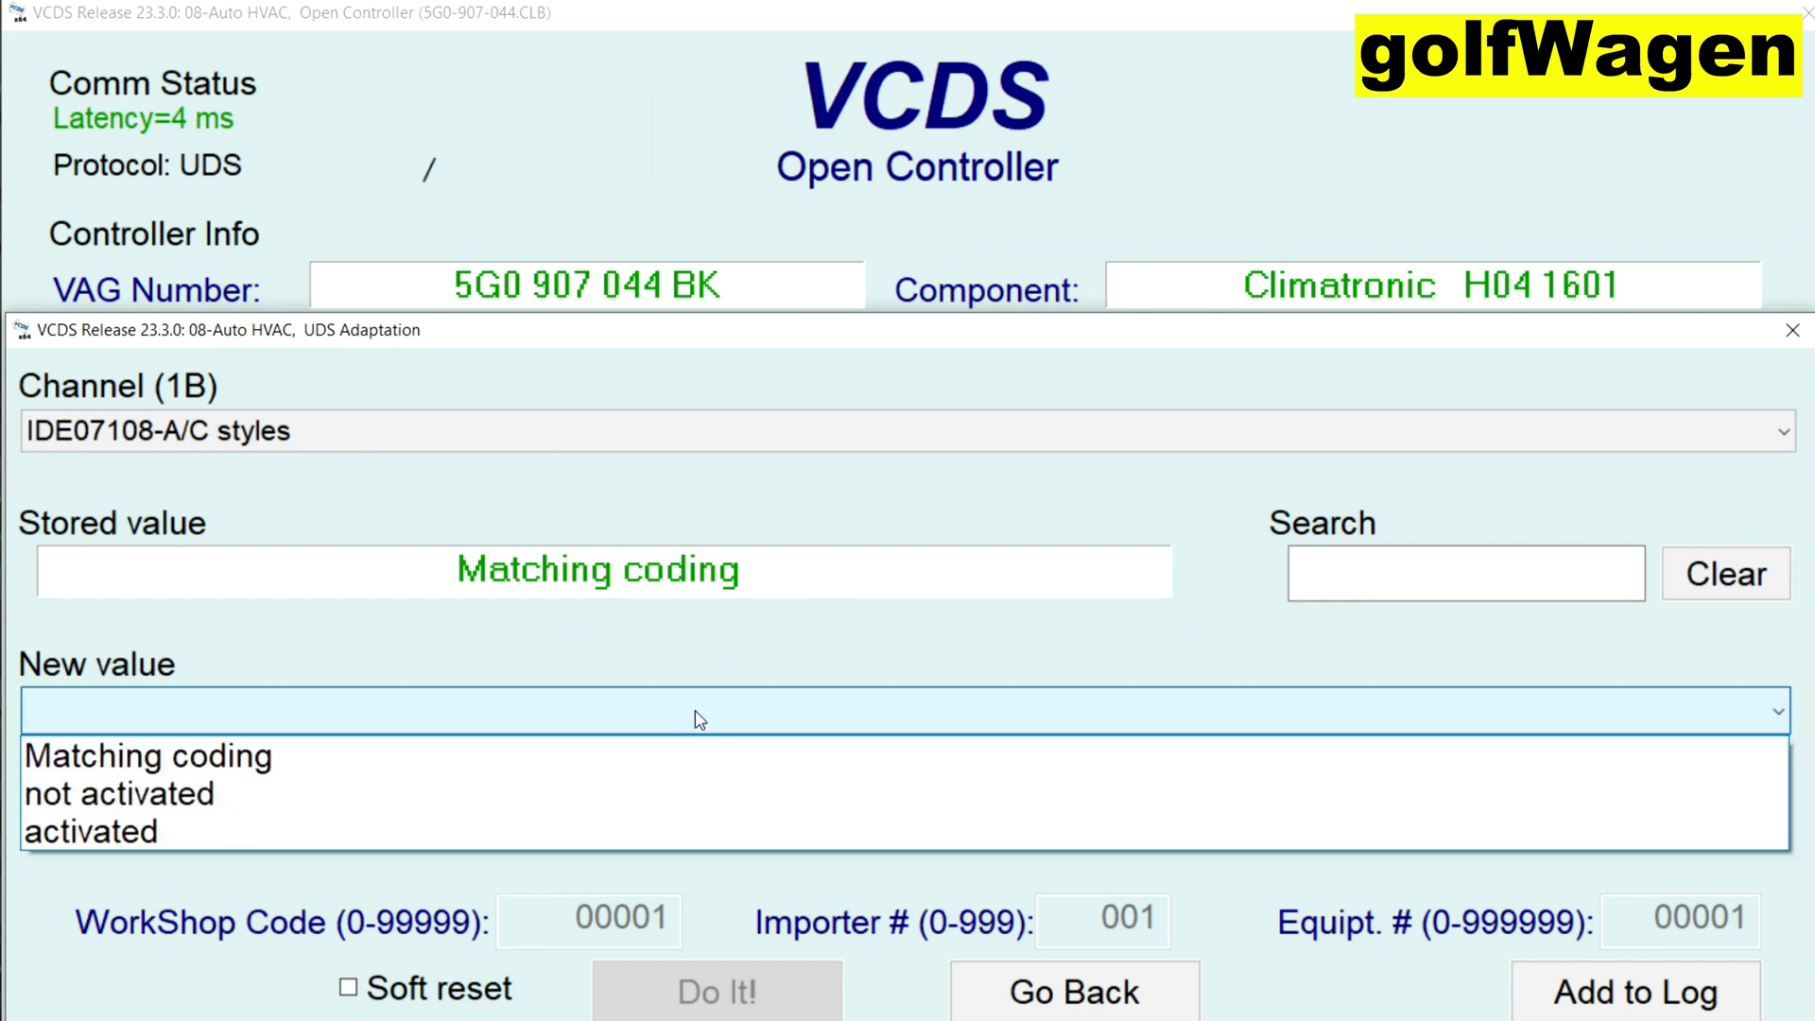
click(721, 649)
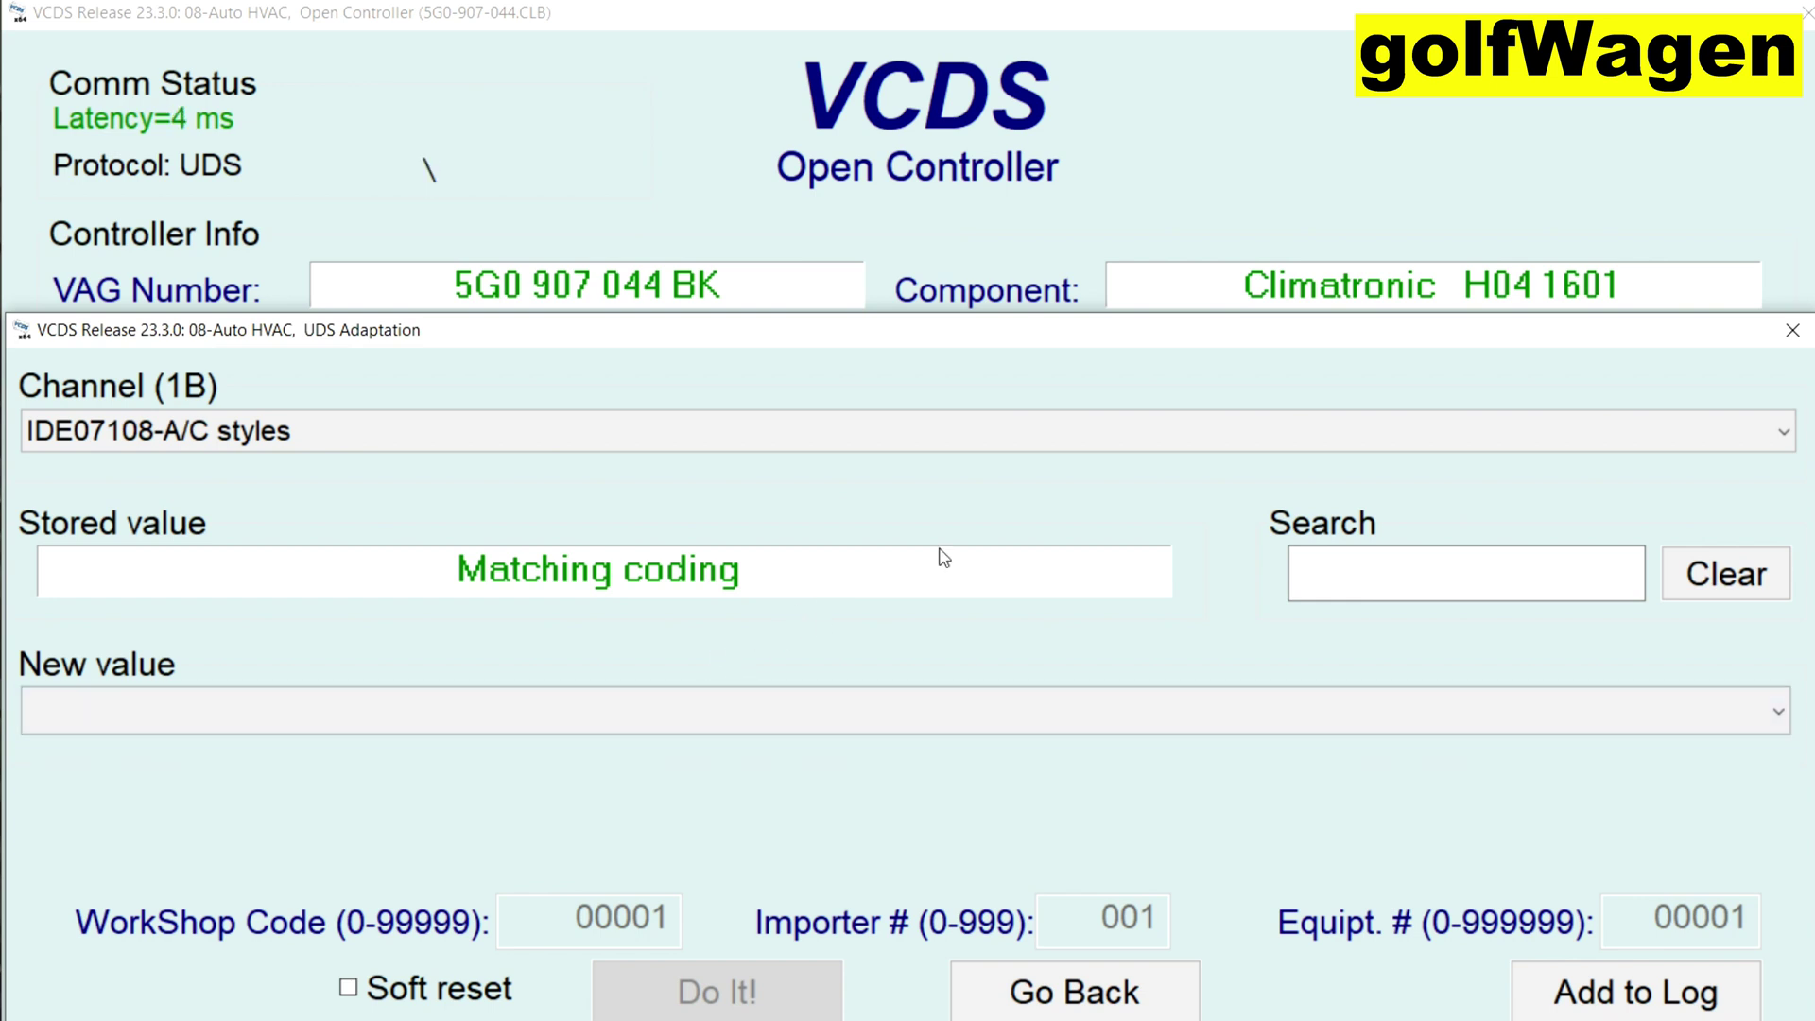
- Look over the remaining adaptation channels without changing any value, and check the Auto HVAC module's fault codes
click(1291, 449)
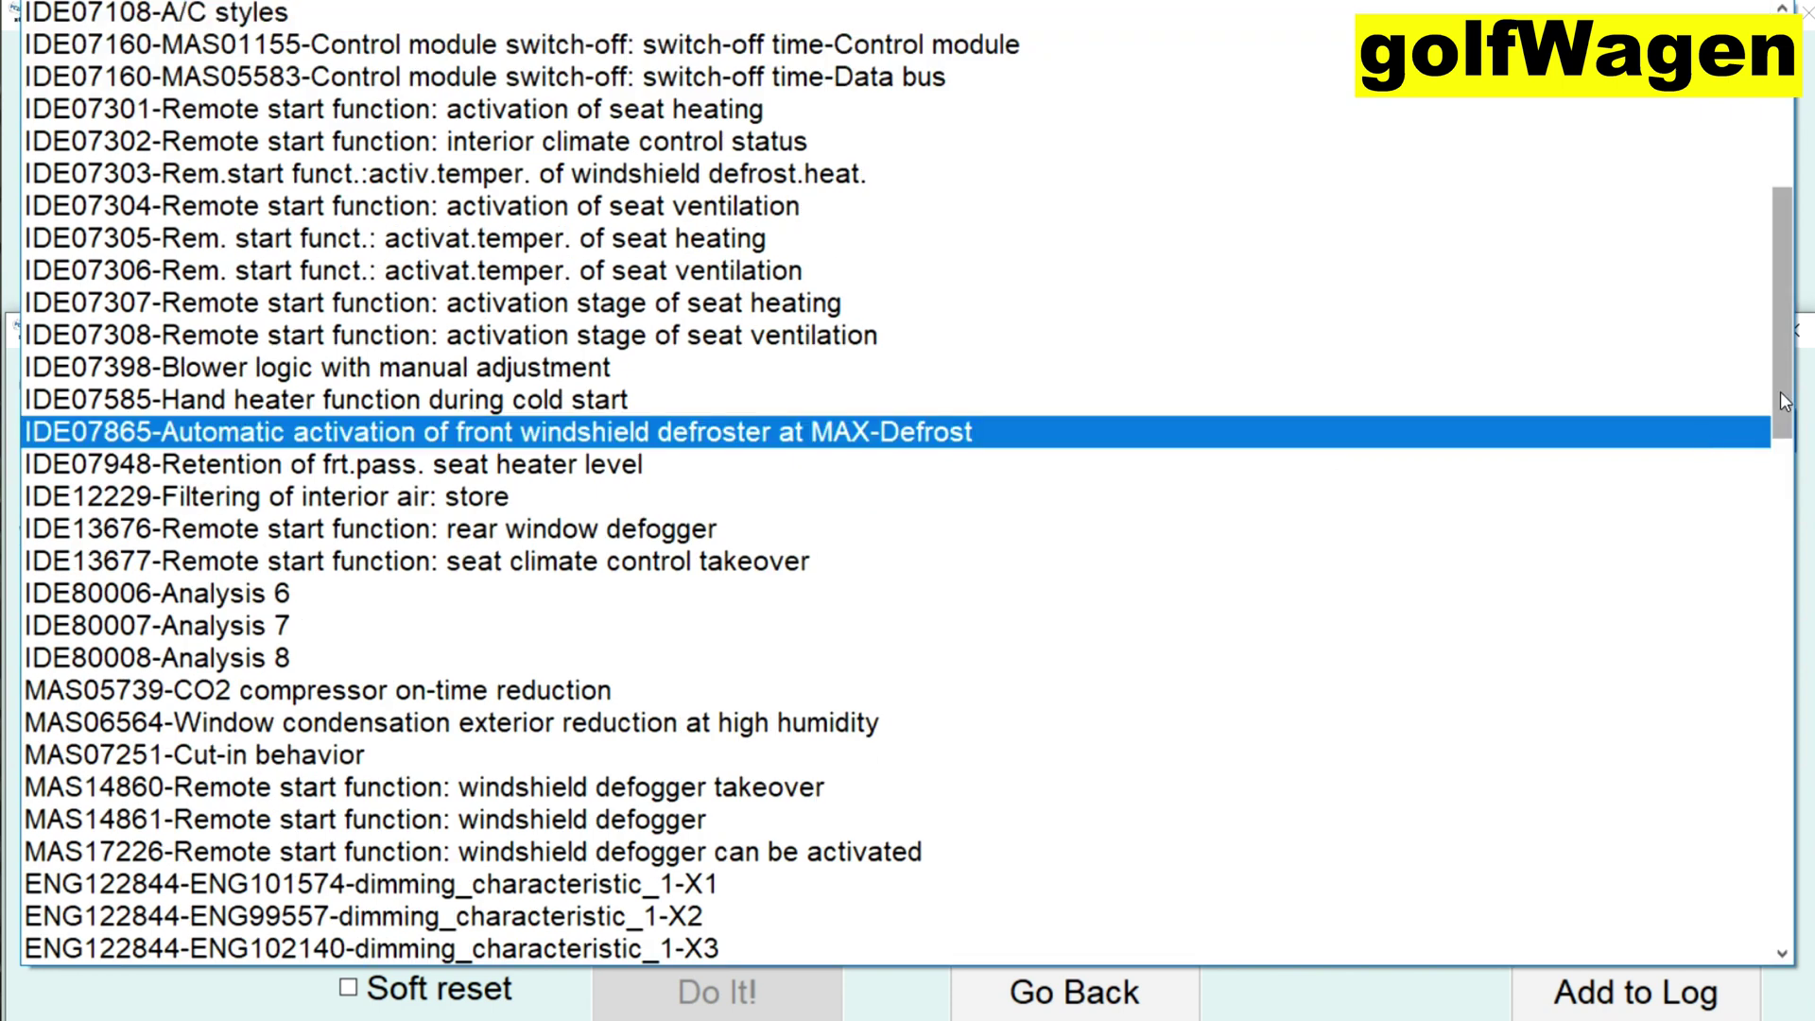
drag(1779, 391, 1773, 104)
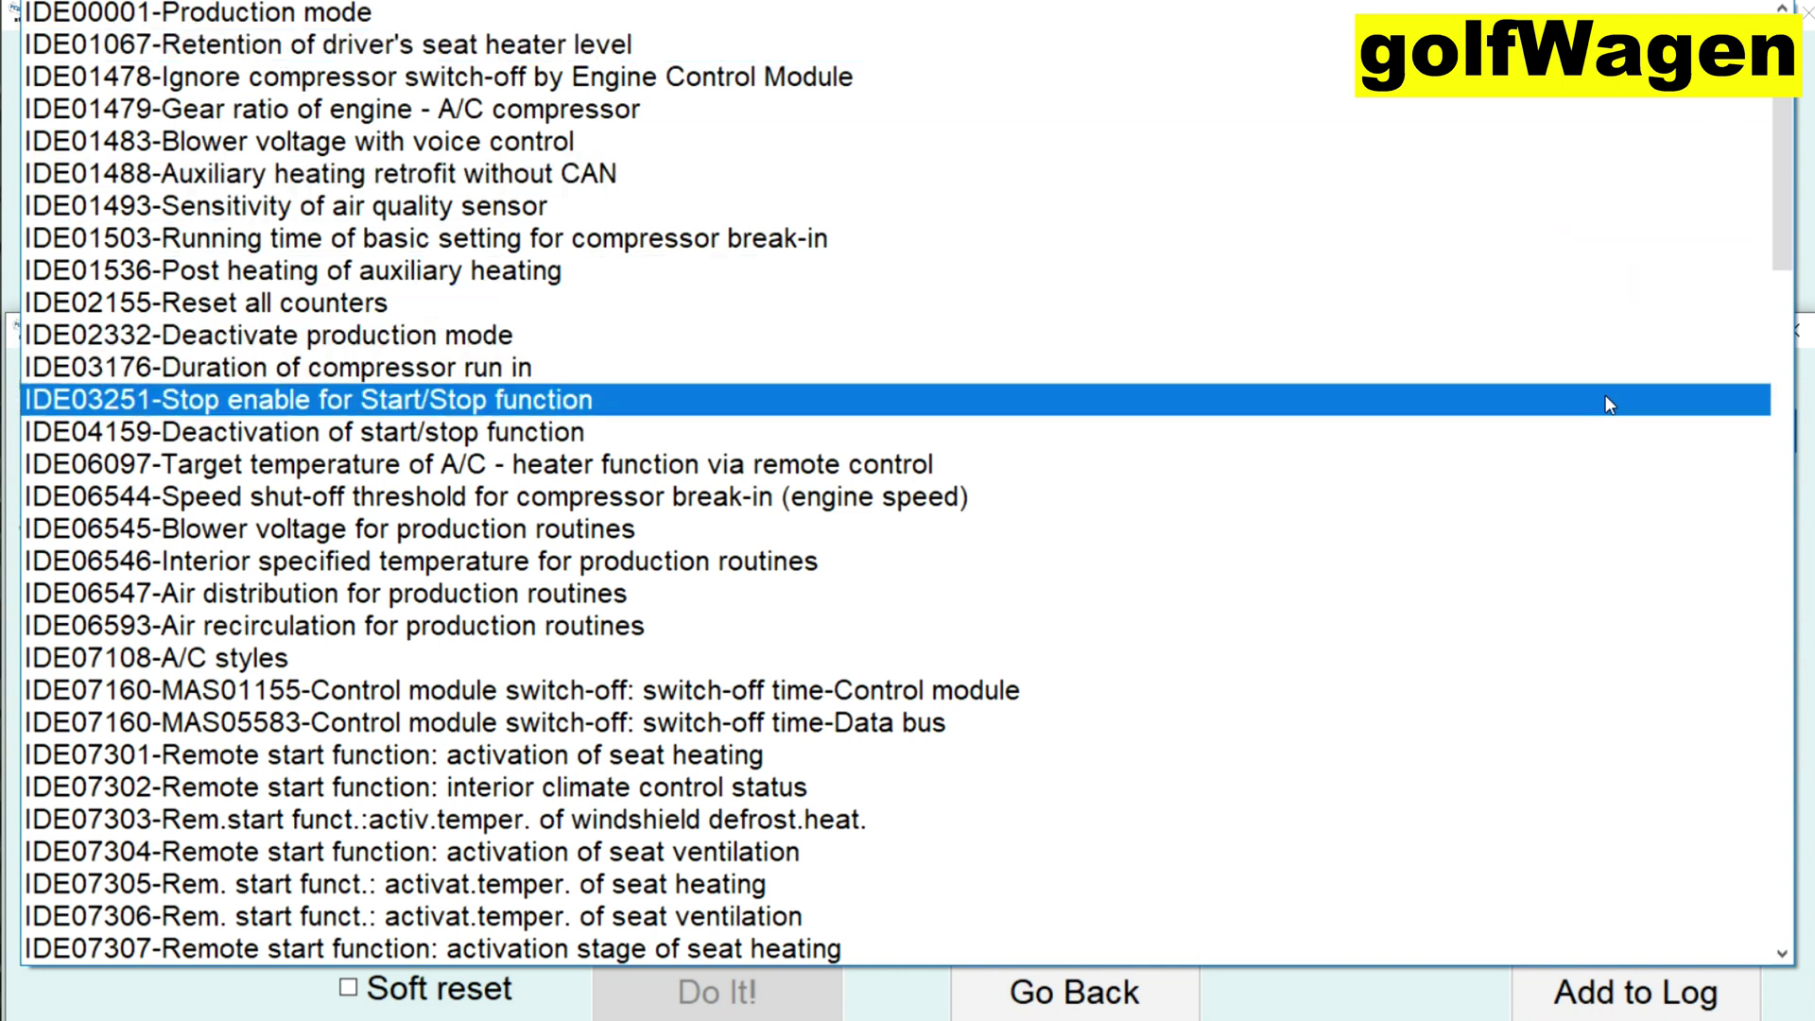
key(Escape)
key(Escape)
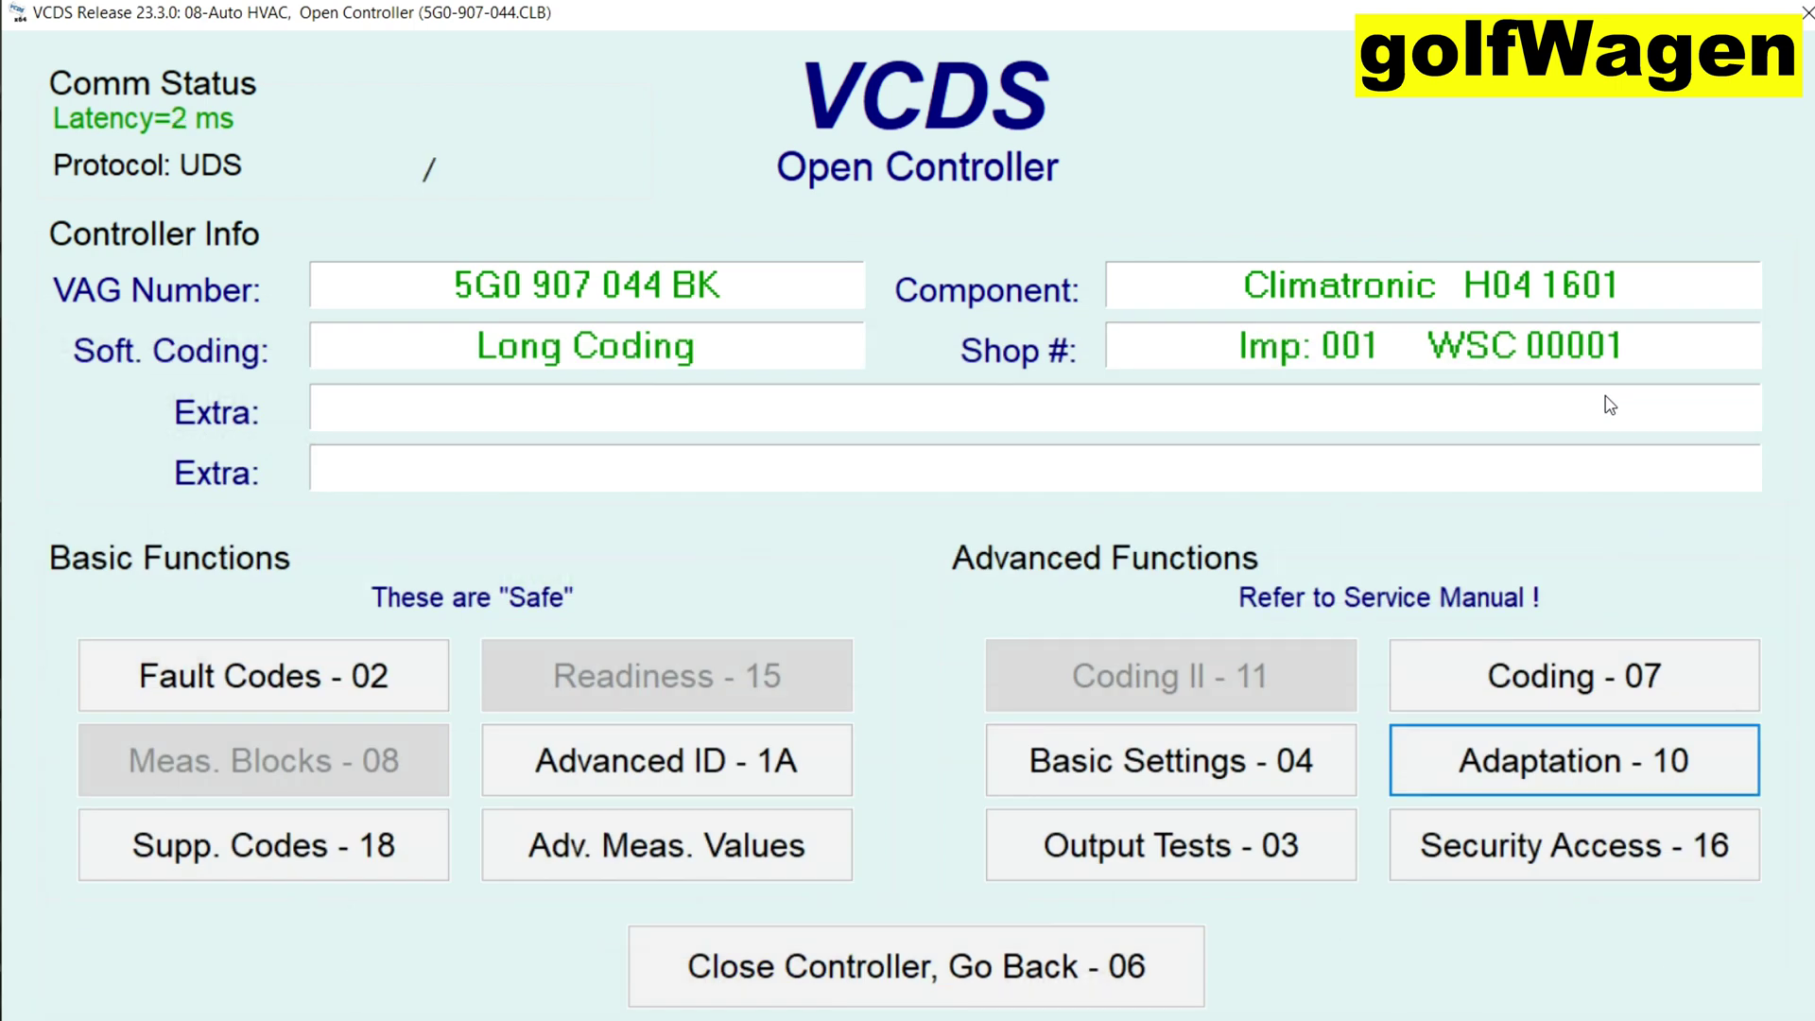
click(423, 676)
click(1567, 969)
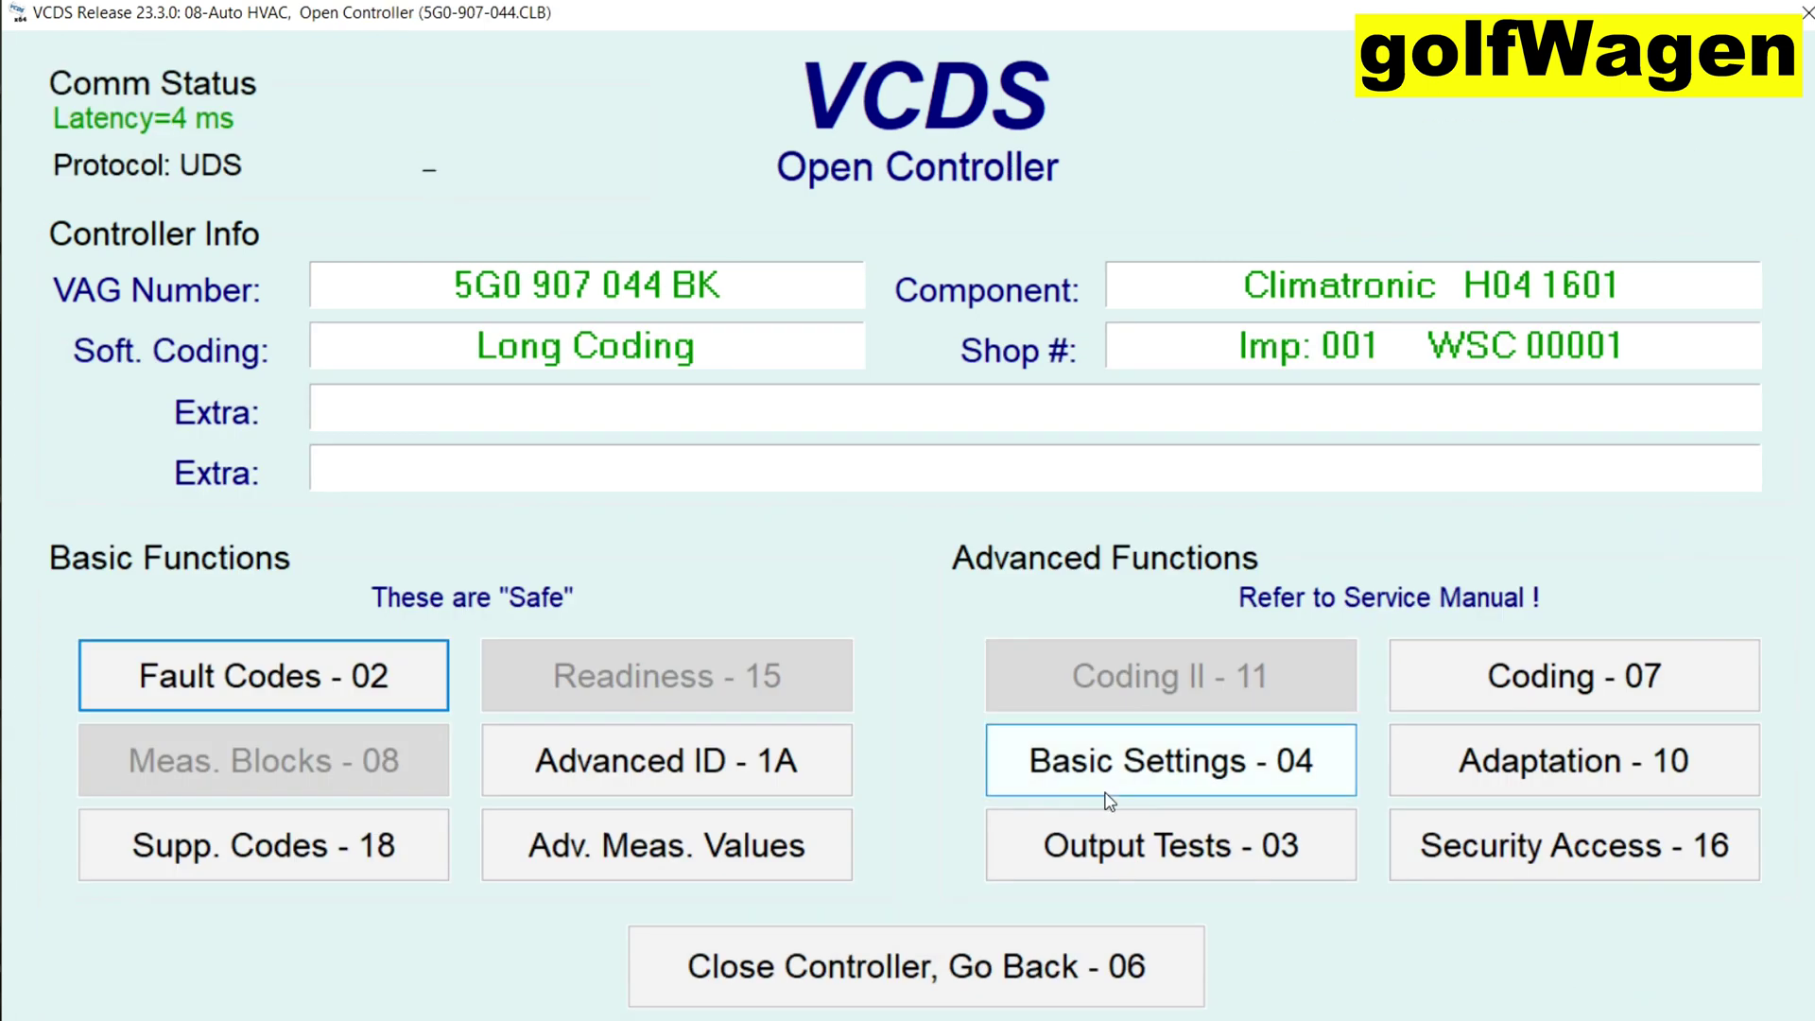
- Run the selective output test IDE00286-Segment test on the Auto HVAC module and stop it
click(1099, 860)
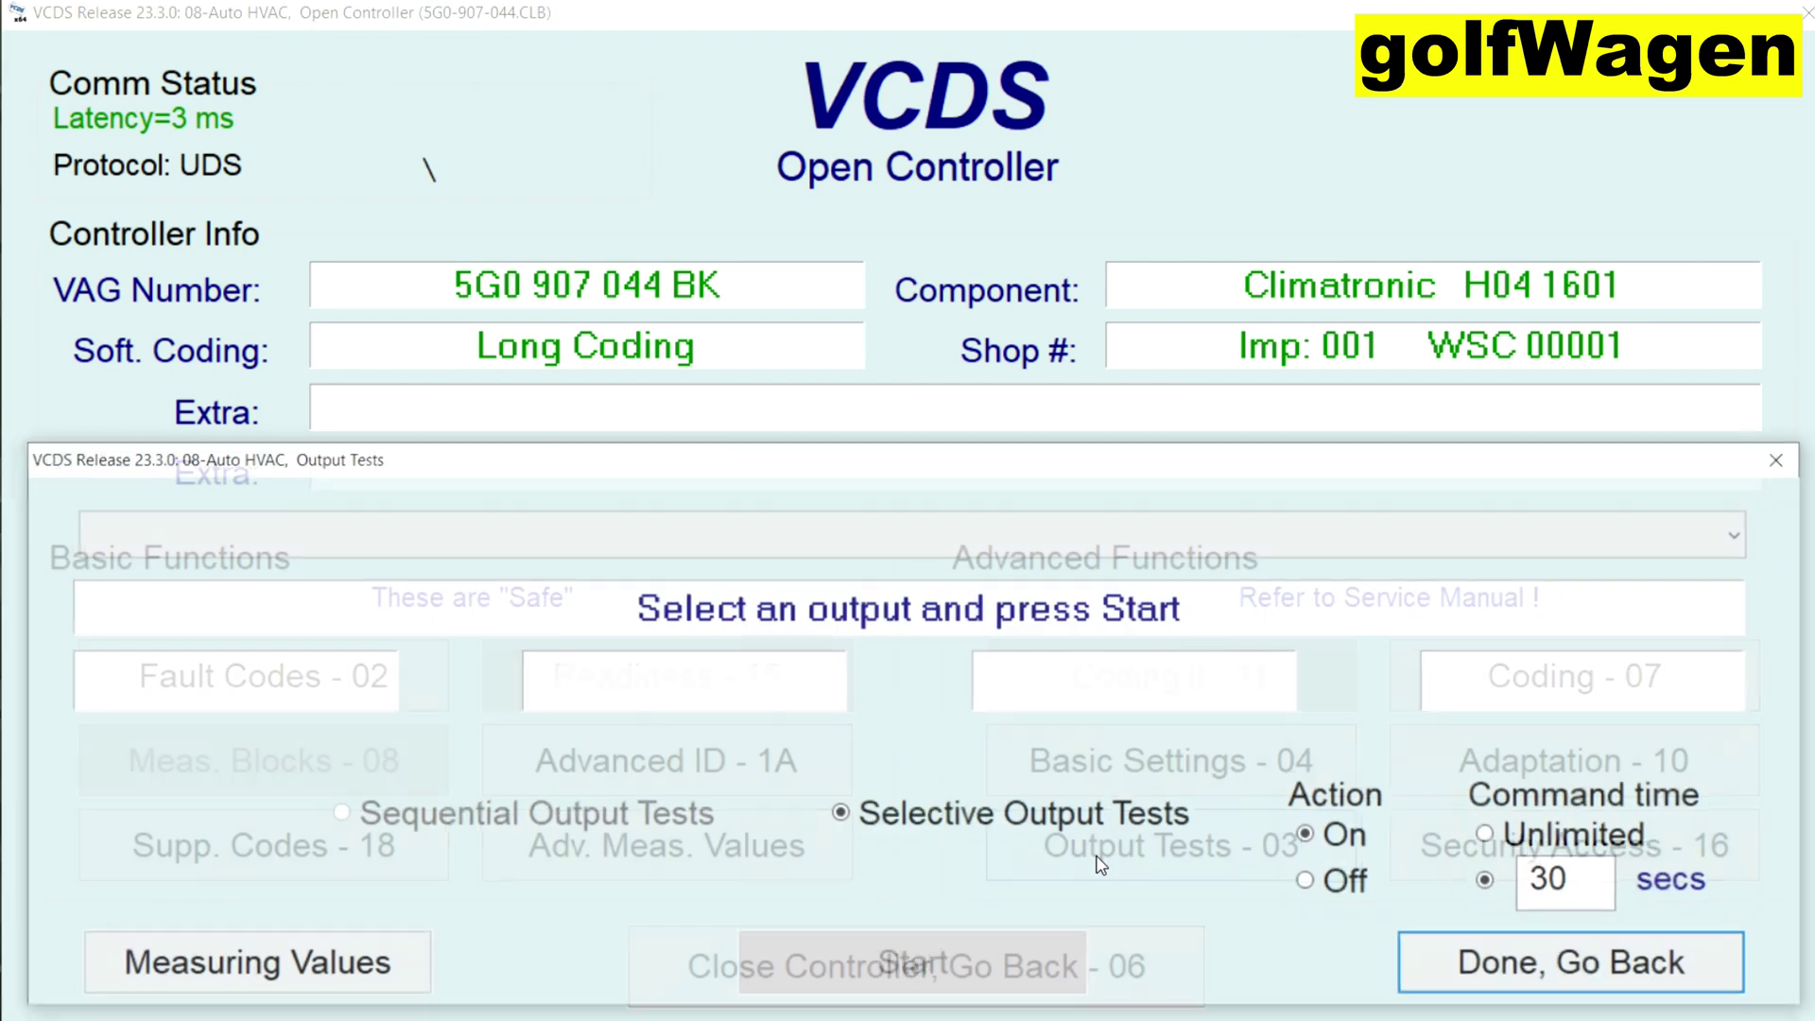
click(927, 532)
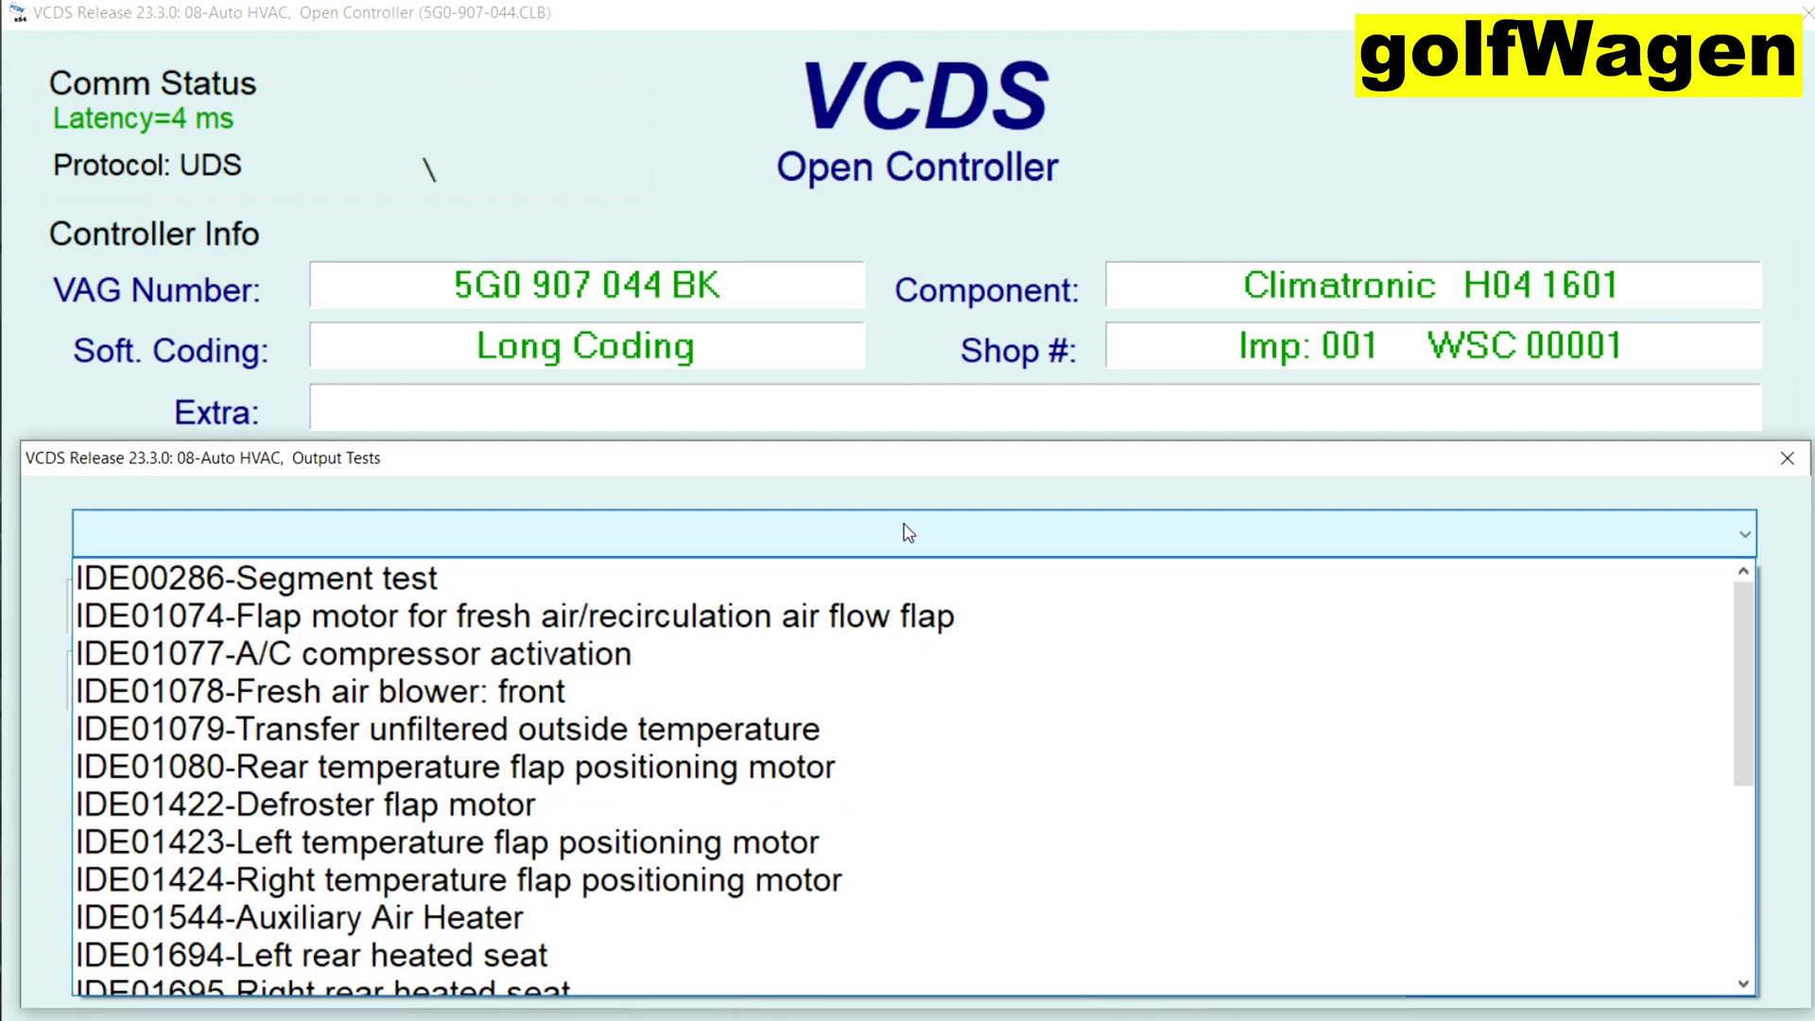
click(717, 578)
click(810, 974)
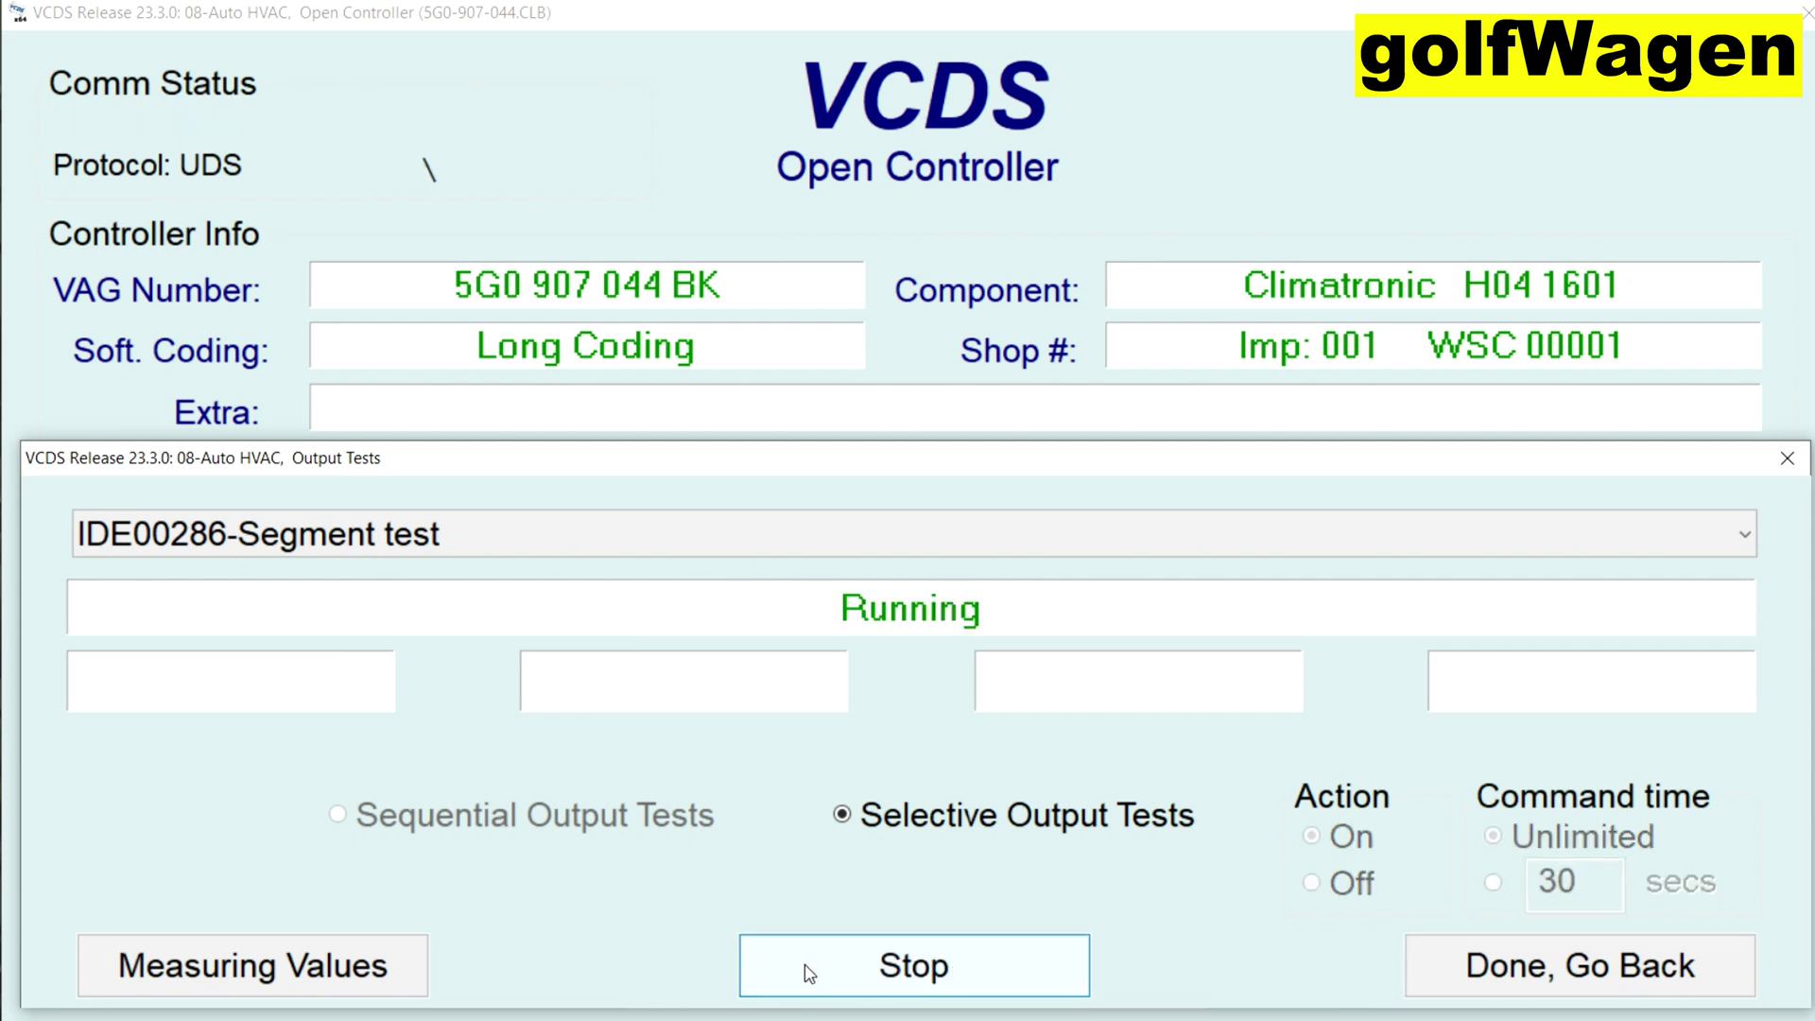
click(809, 974)
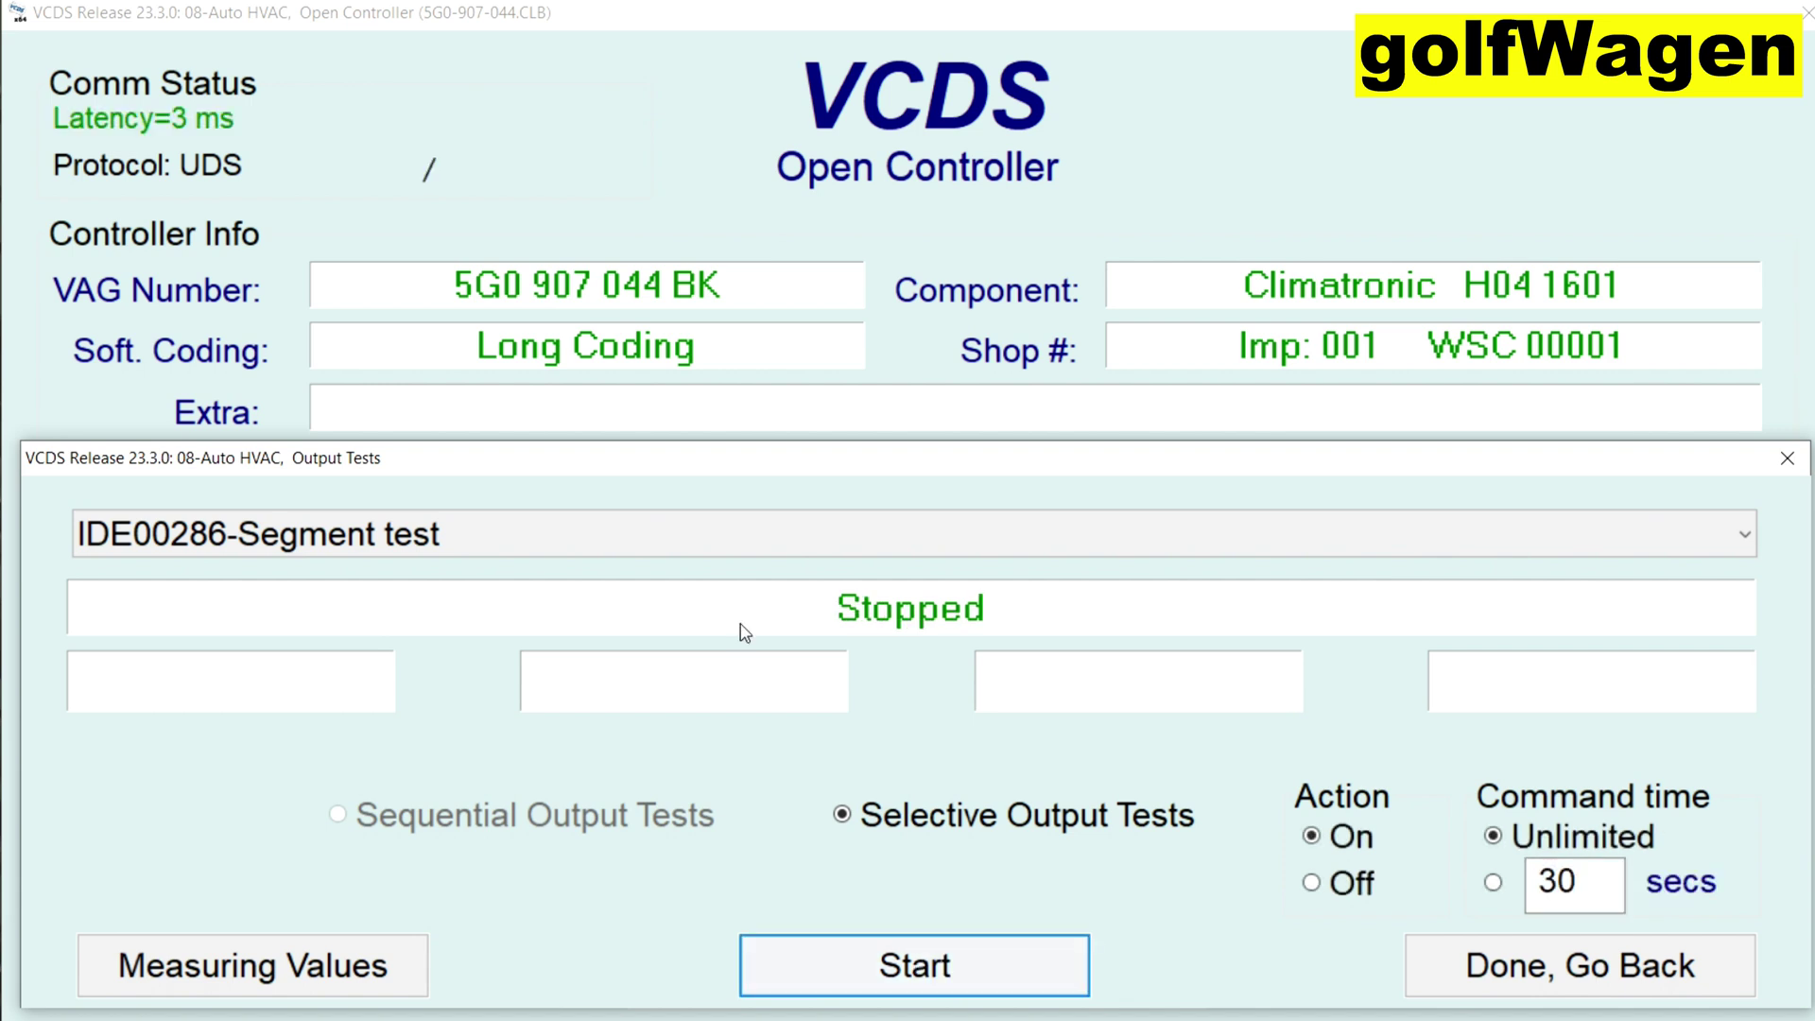
- Run and stop the selective output test IDE02698-Illumination of control head, and leave the output tests
click(662, 537)
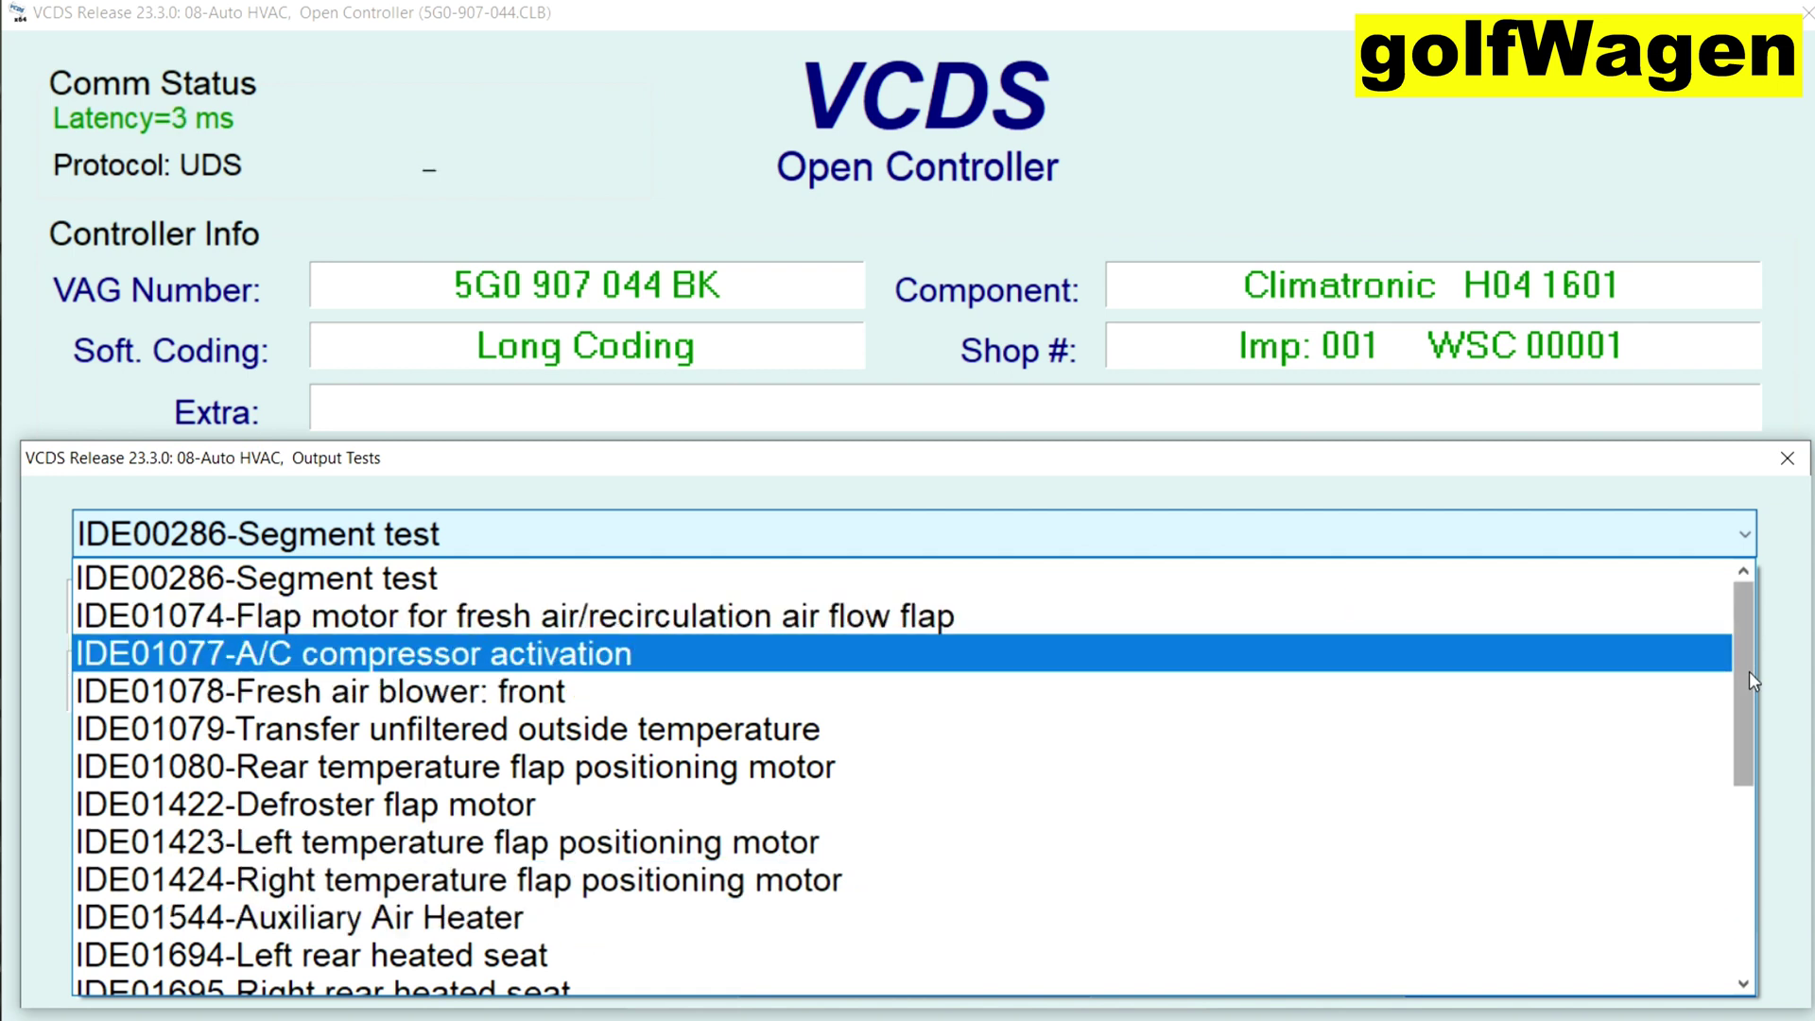
drag(1749, 671, 1762, 864)
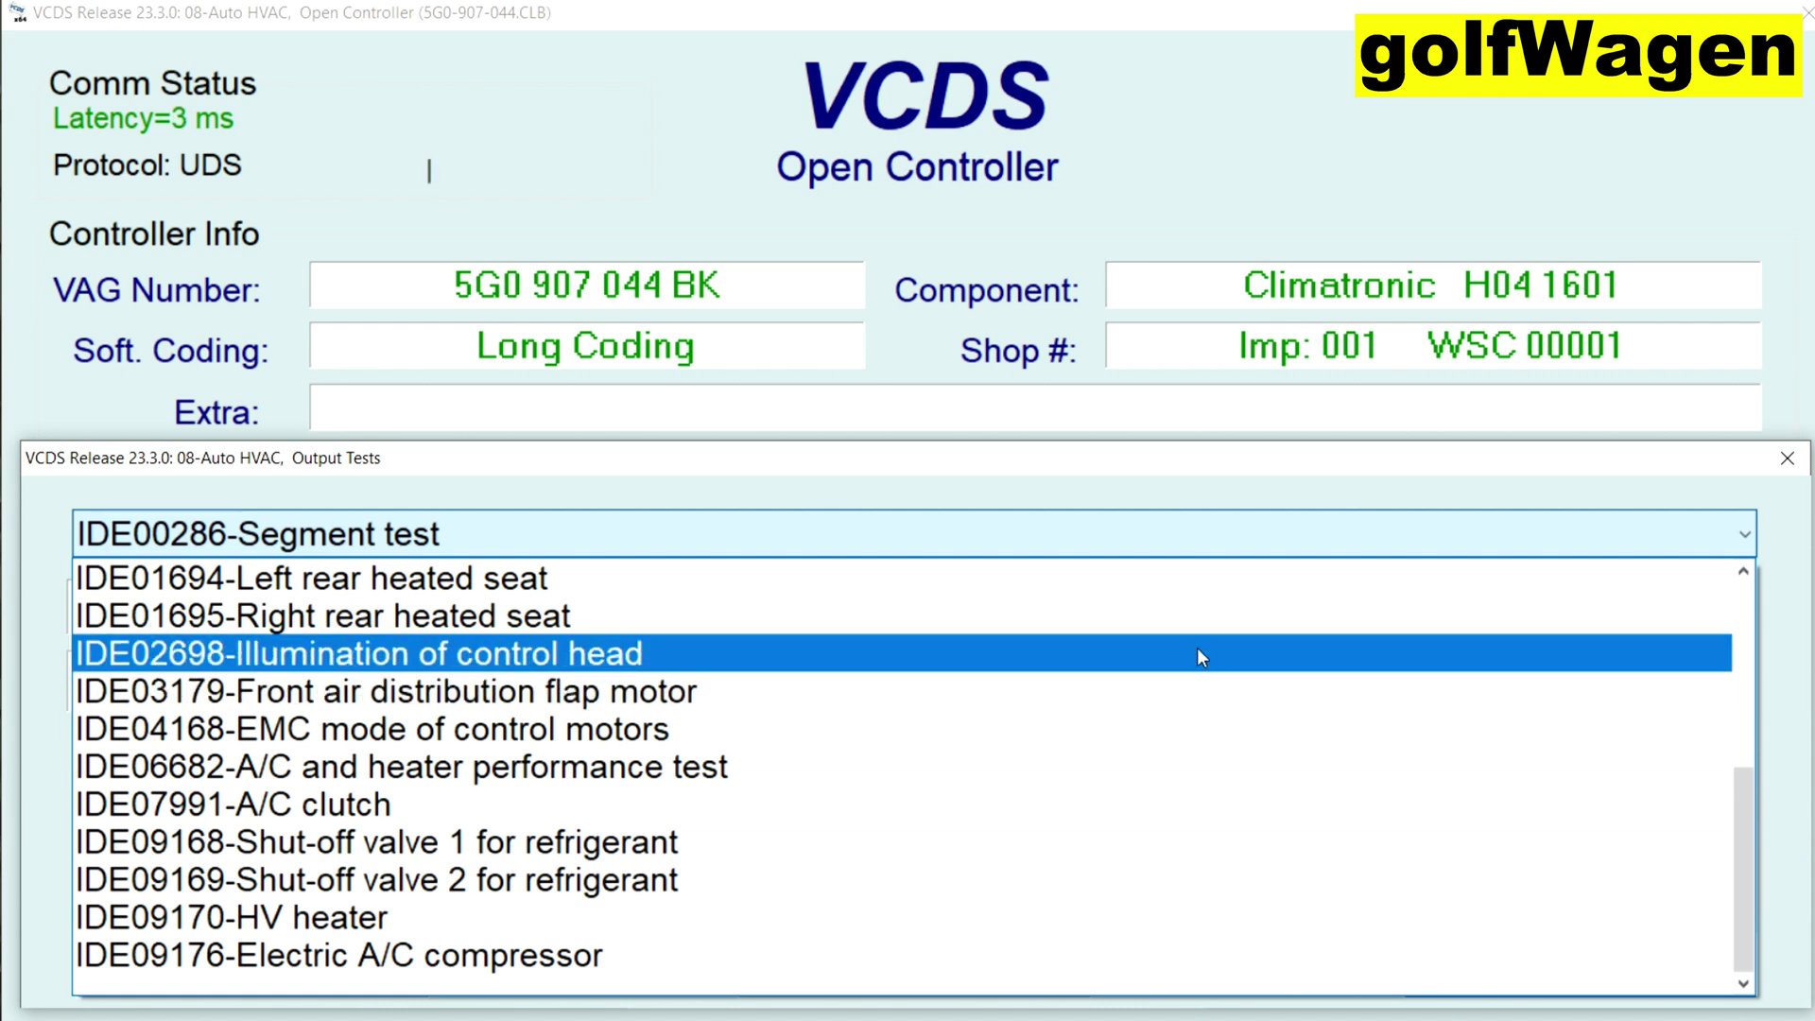
click(963, 653)
click(939, 964)
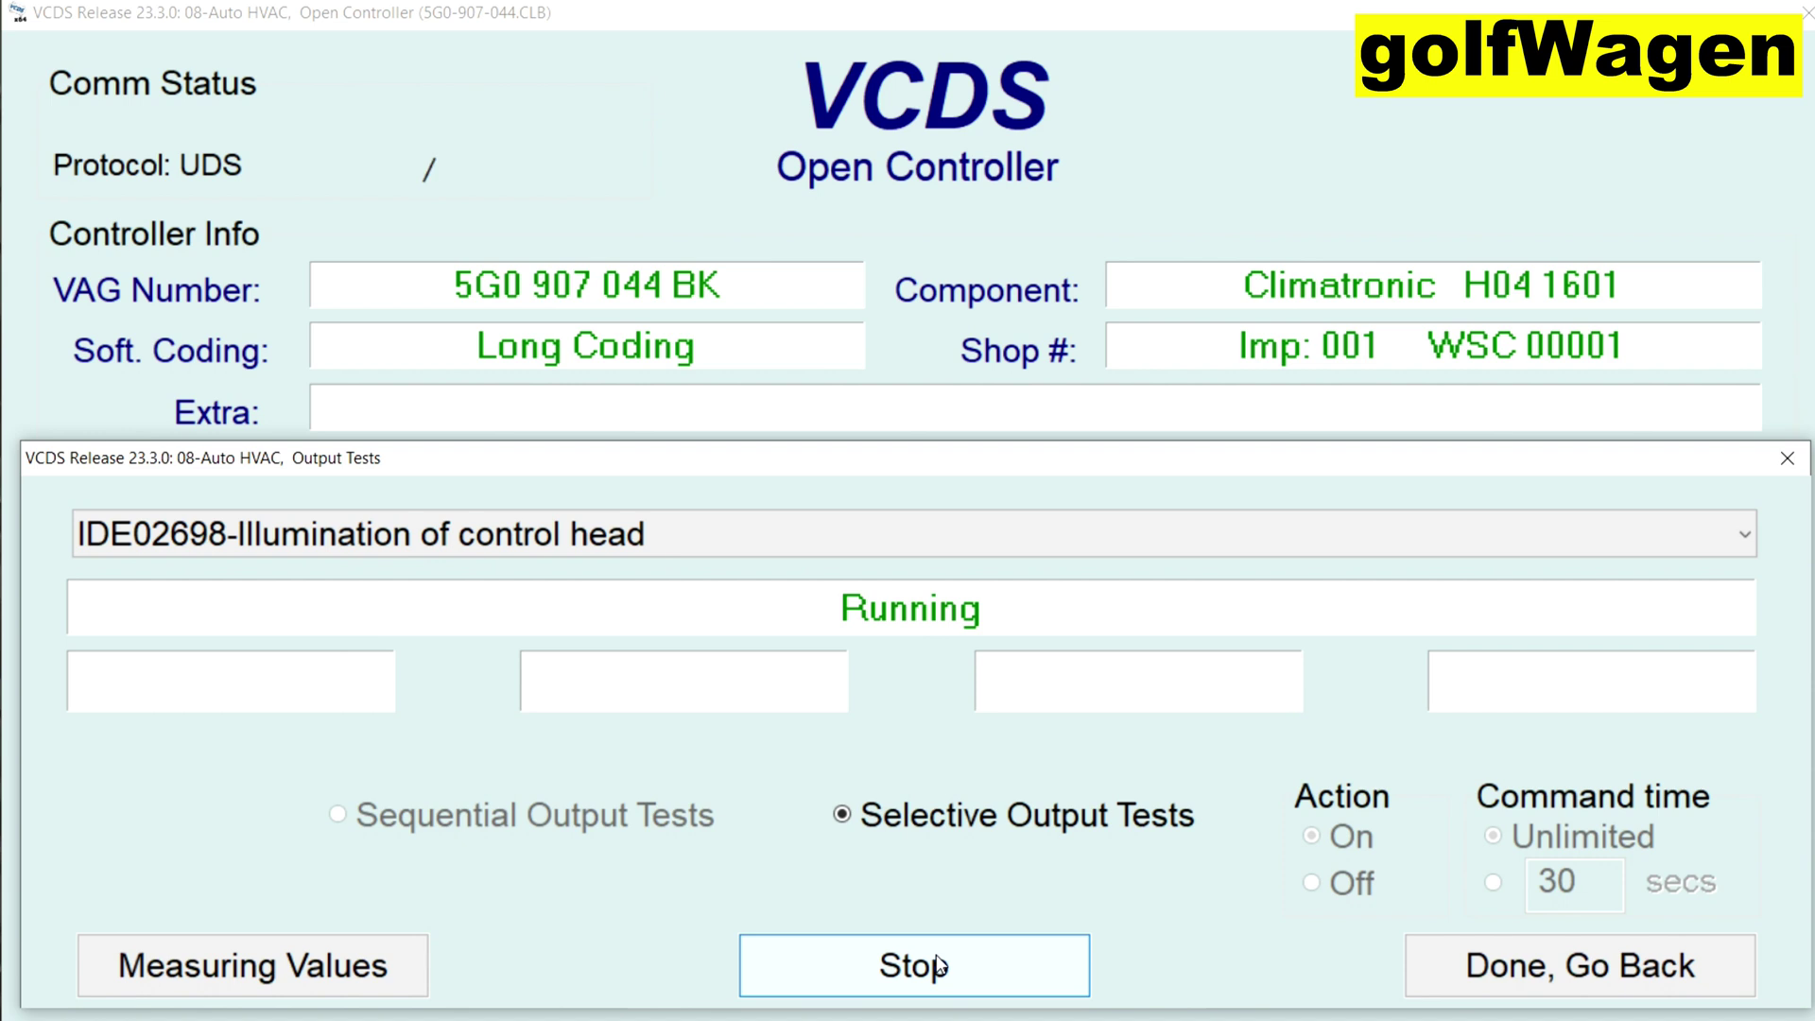
click(939, 964)
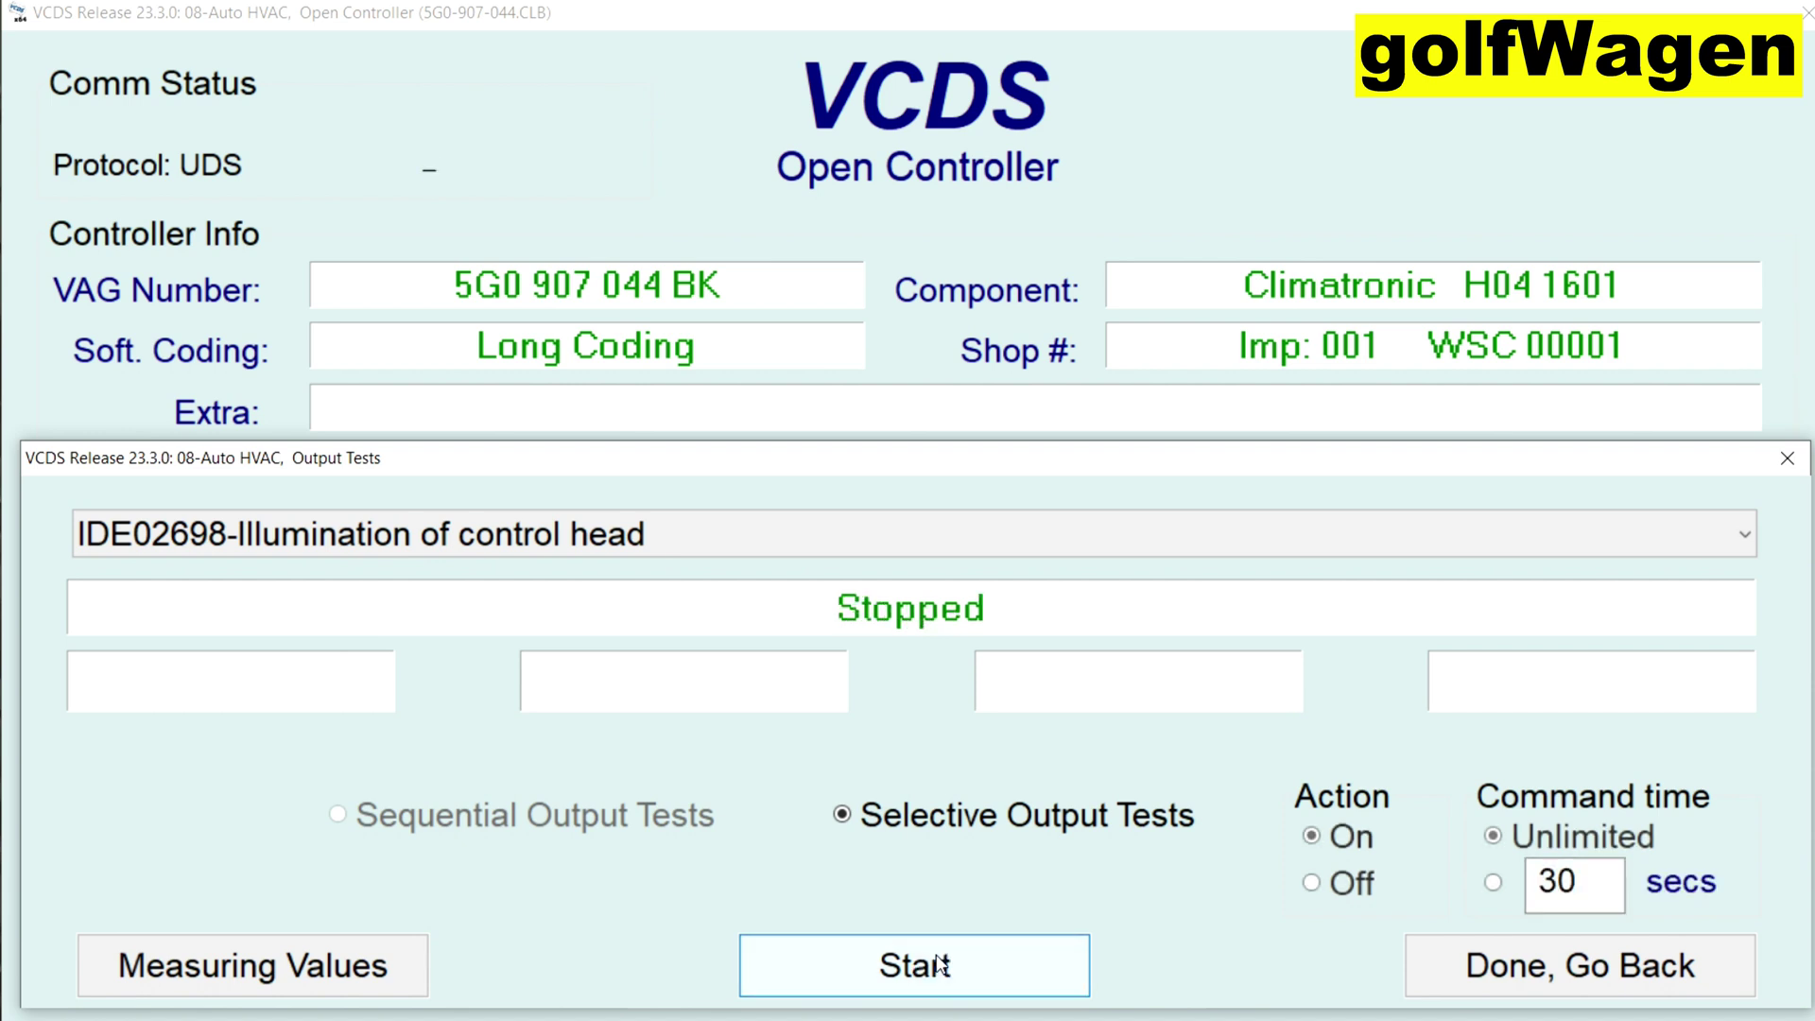
click(987, 541)
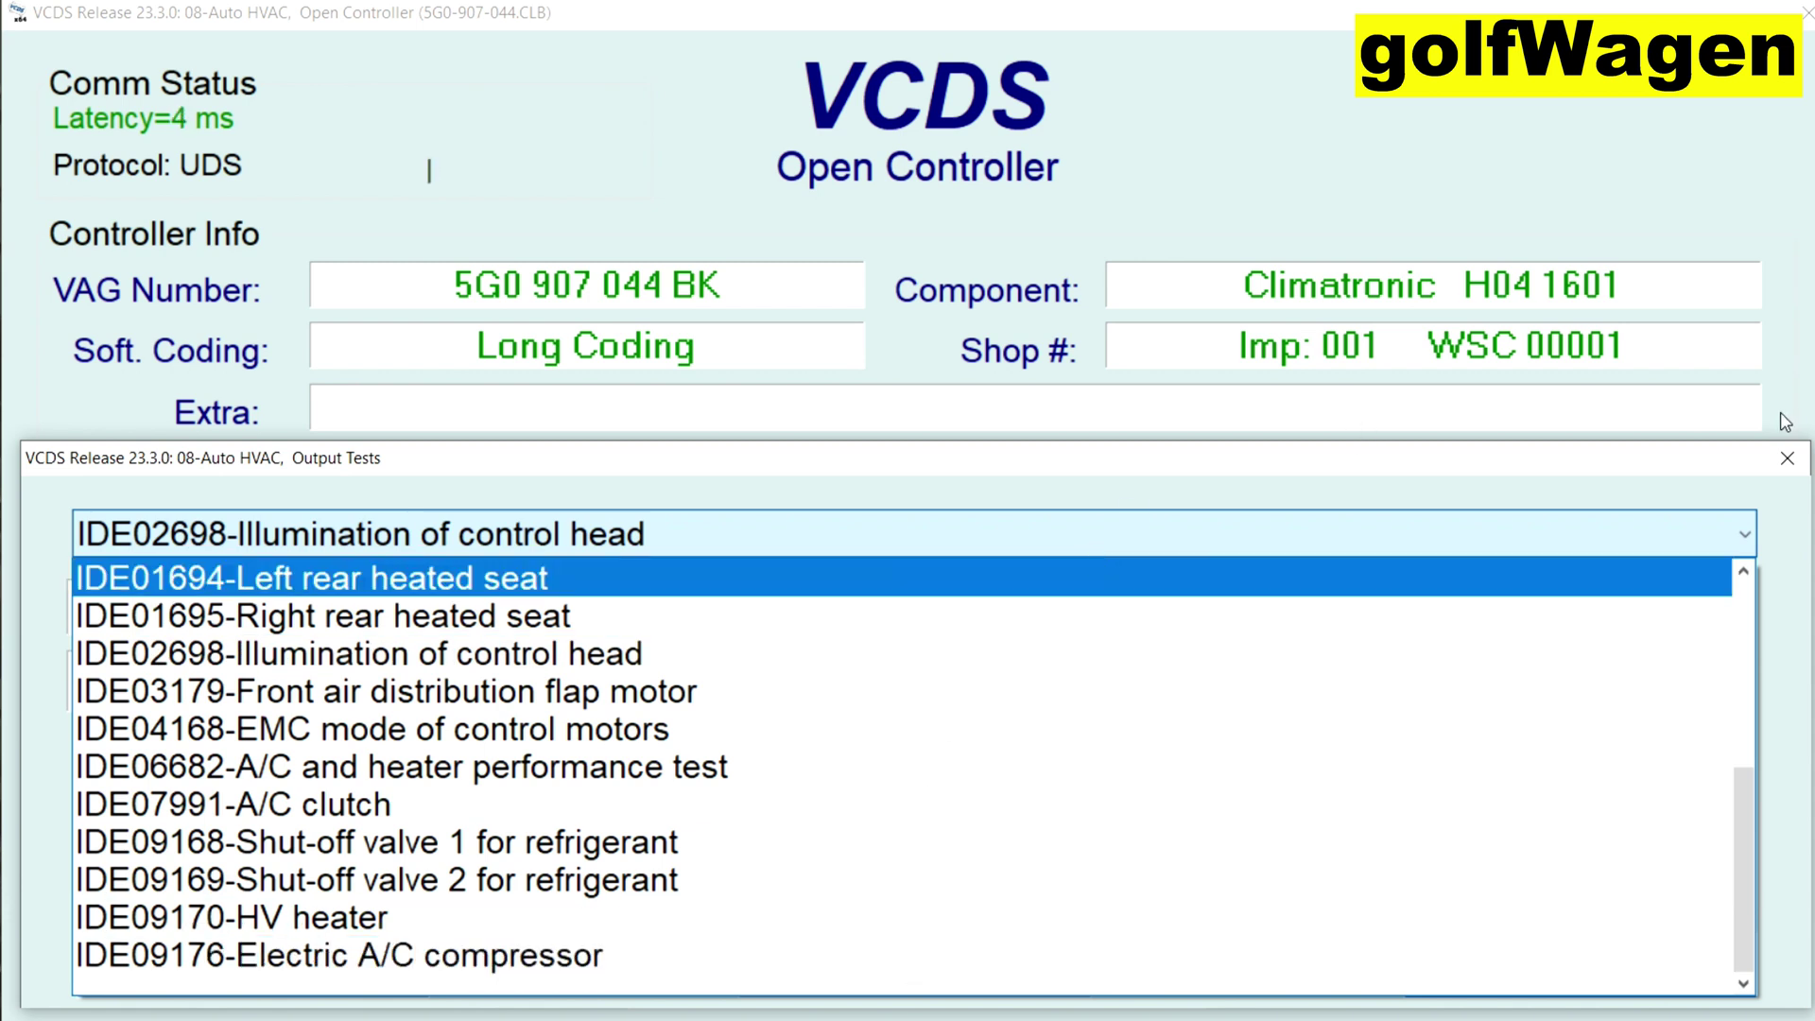
click(1786, 463)
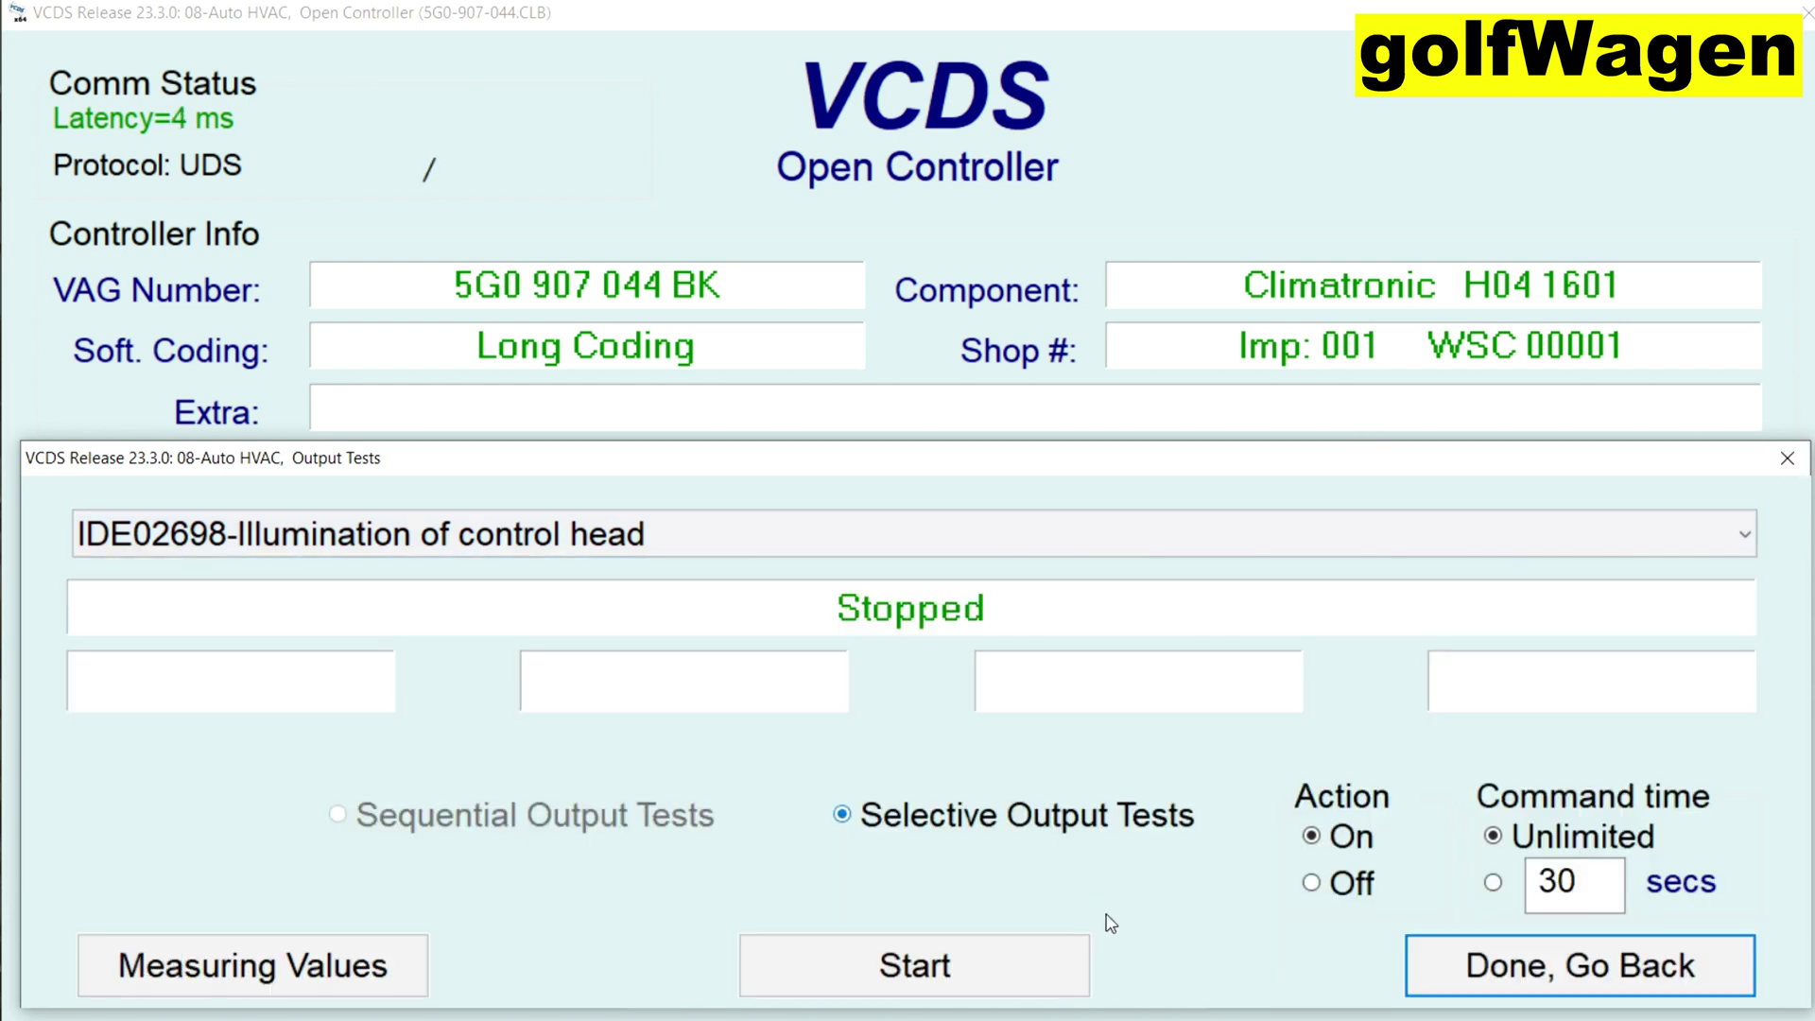
click(1446, 974)
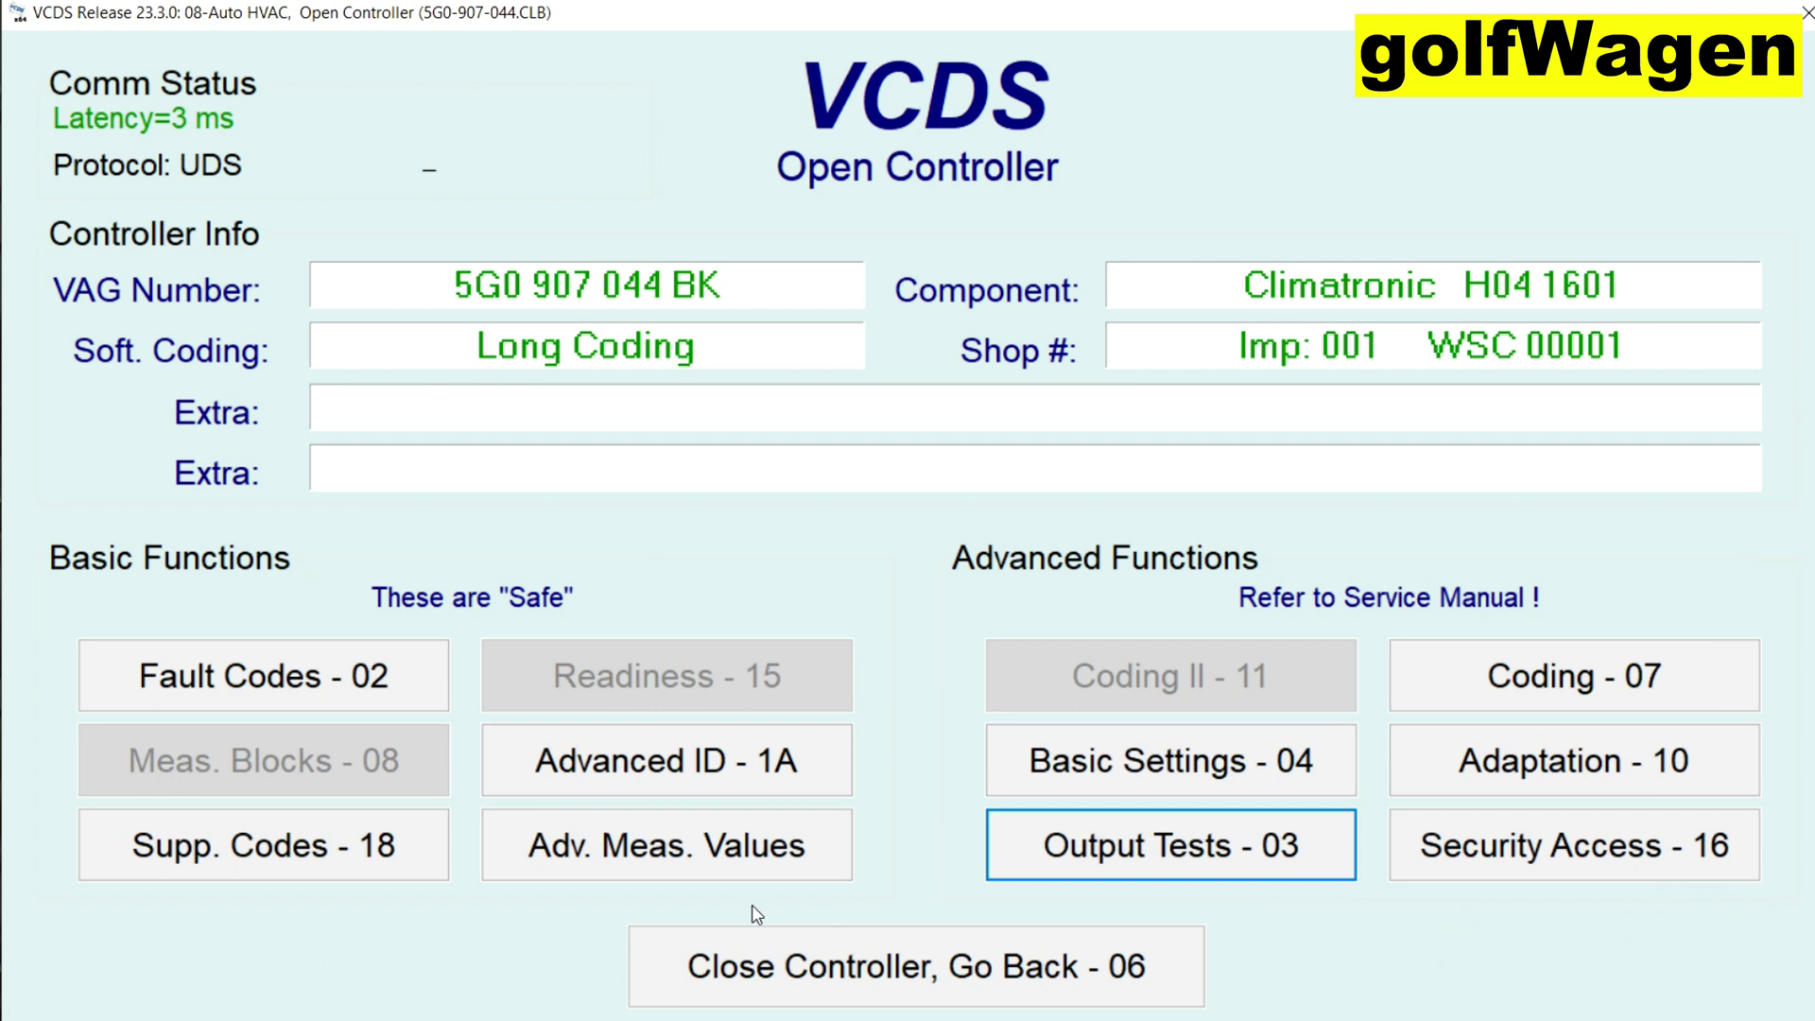
- Display the advanced measuring values Compressor load and Left front vent temperature, and return to the controller overview
click(673, 864)
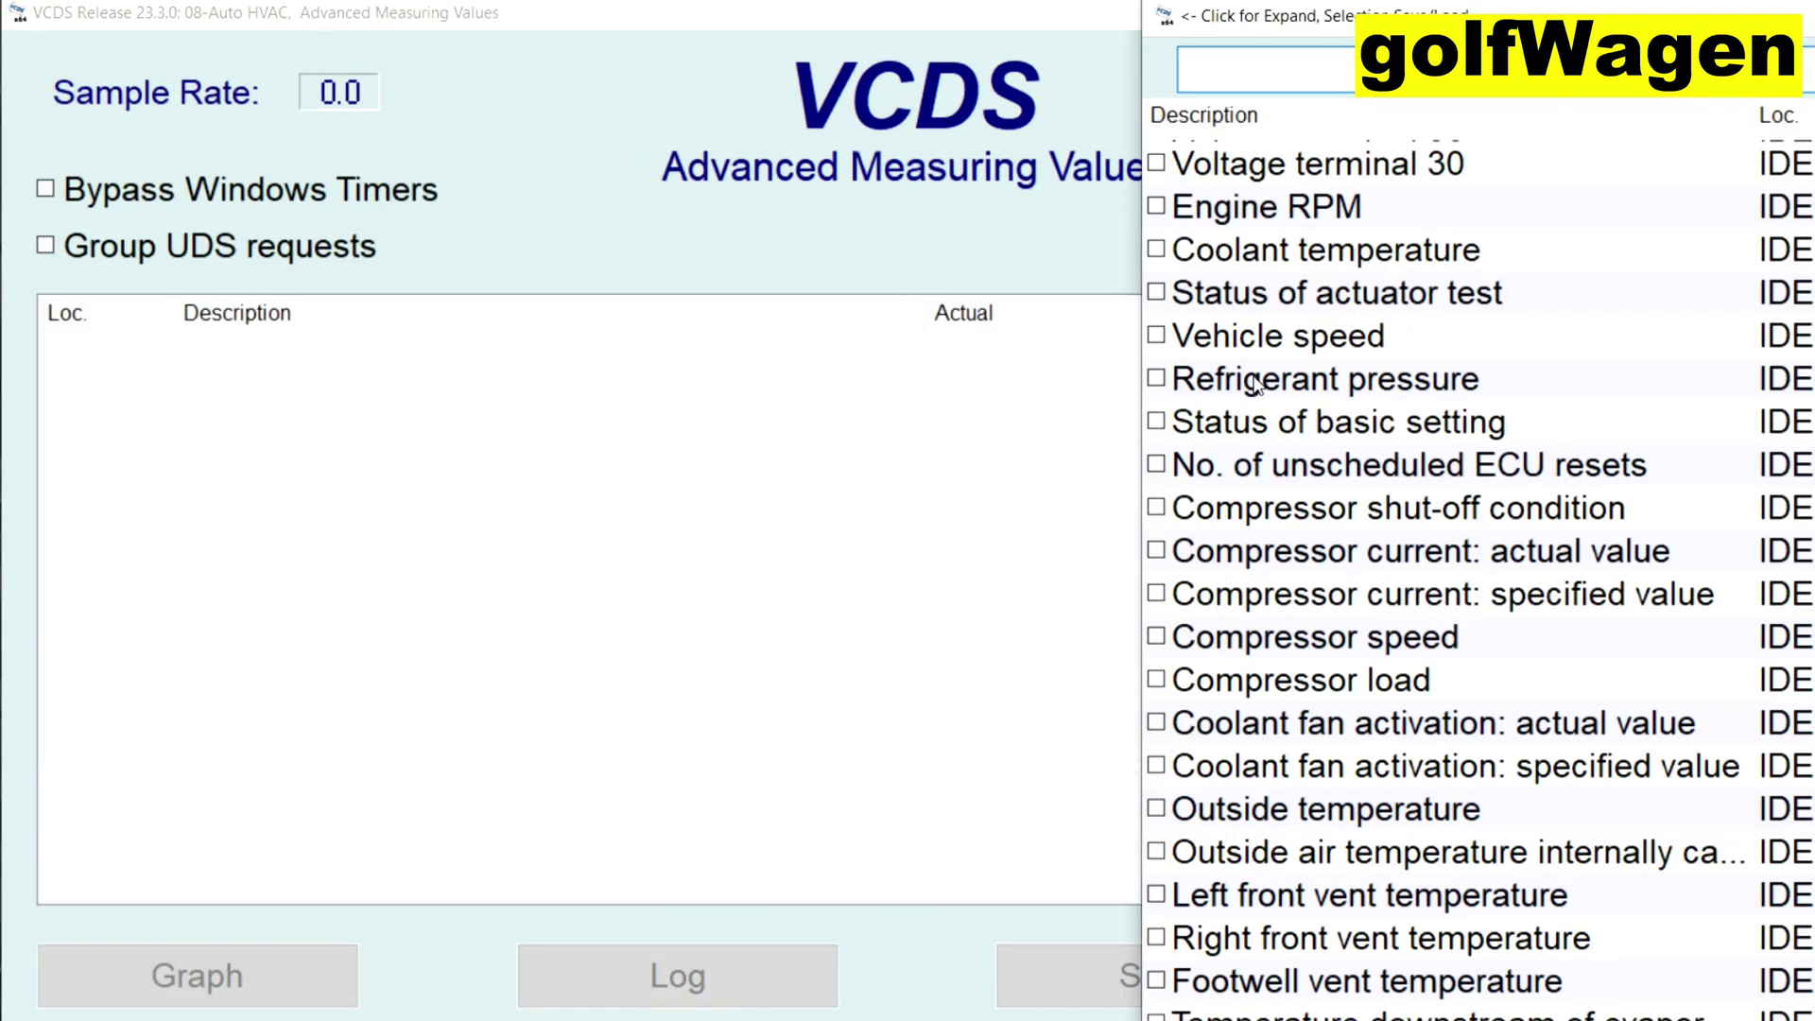
click(1157, 679)
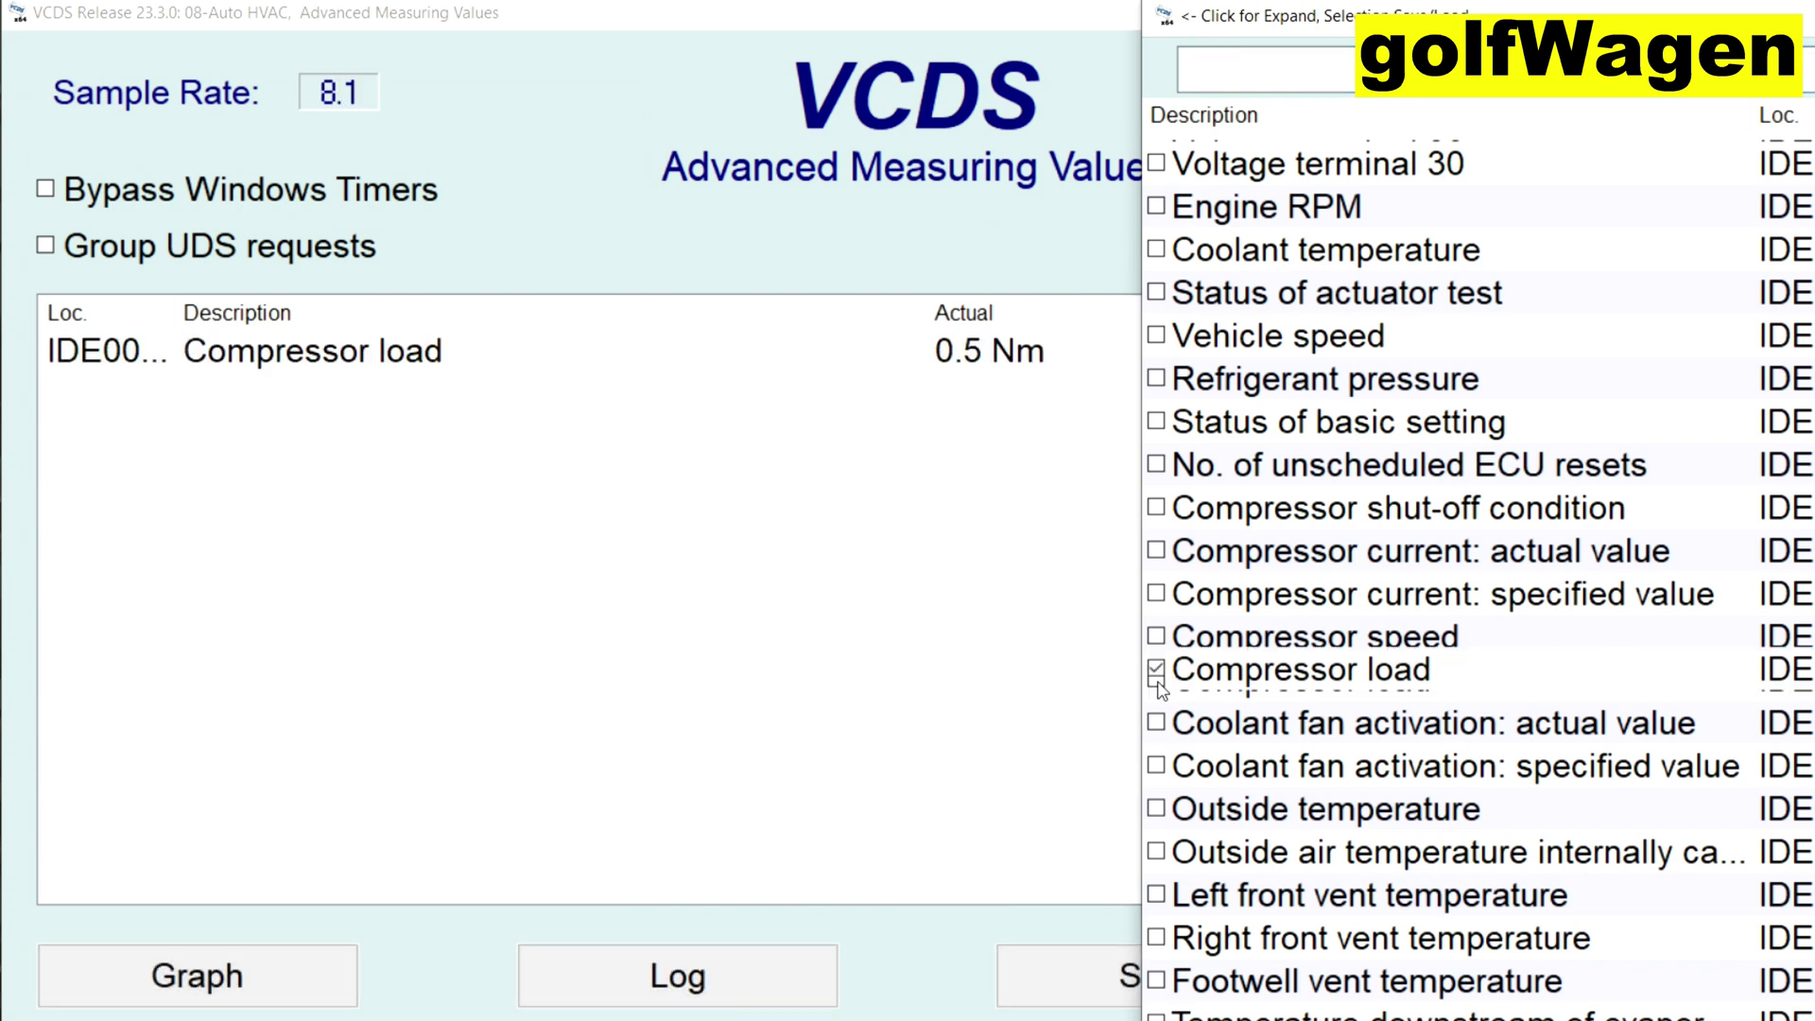
click(1156, 895)
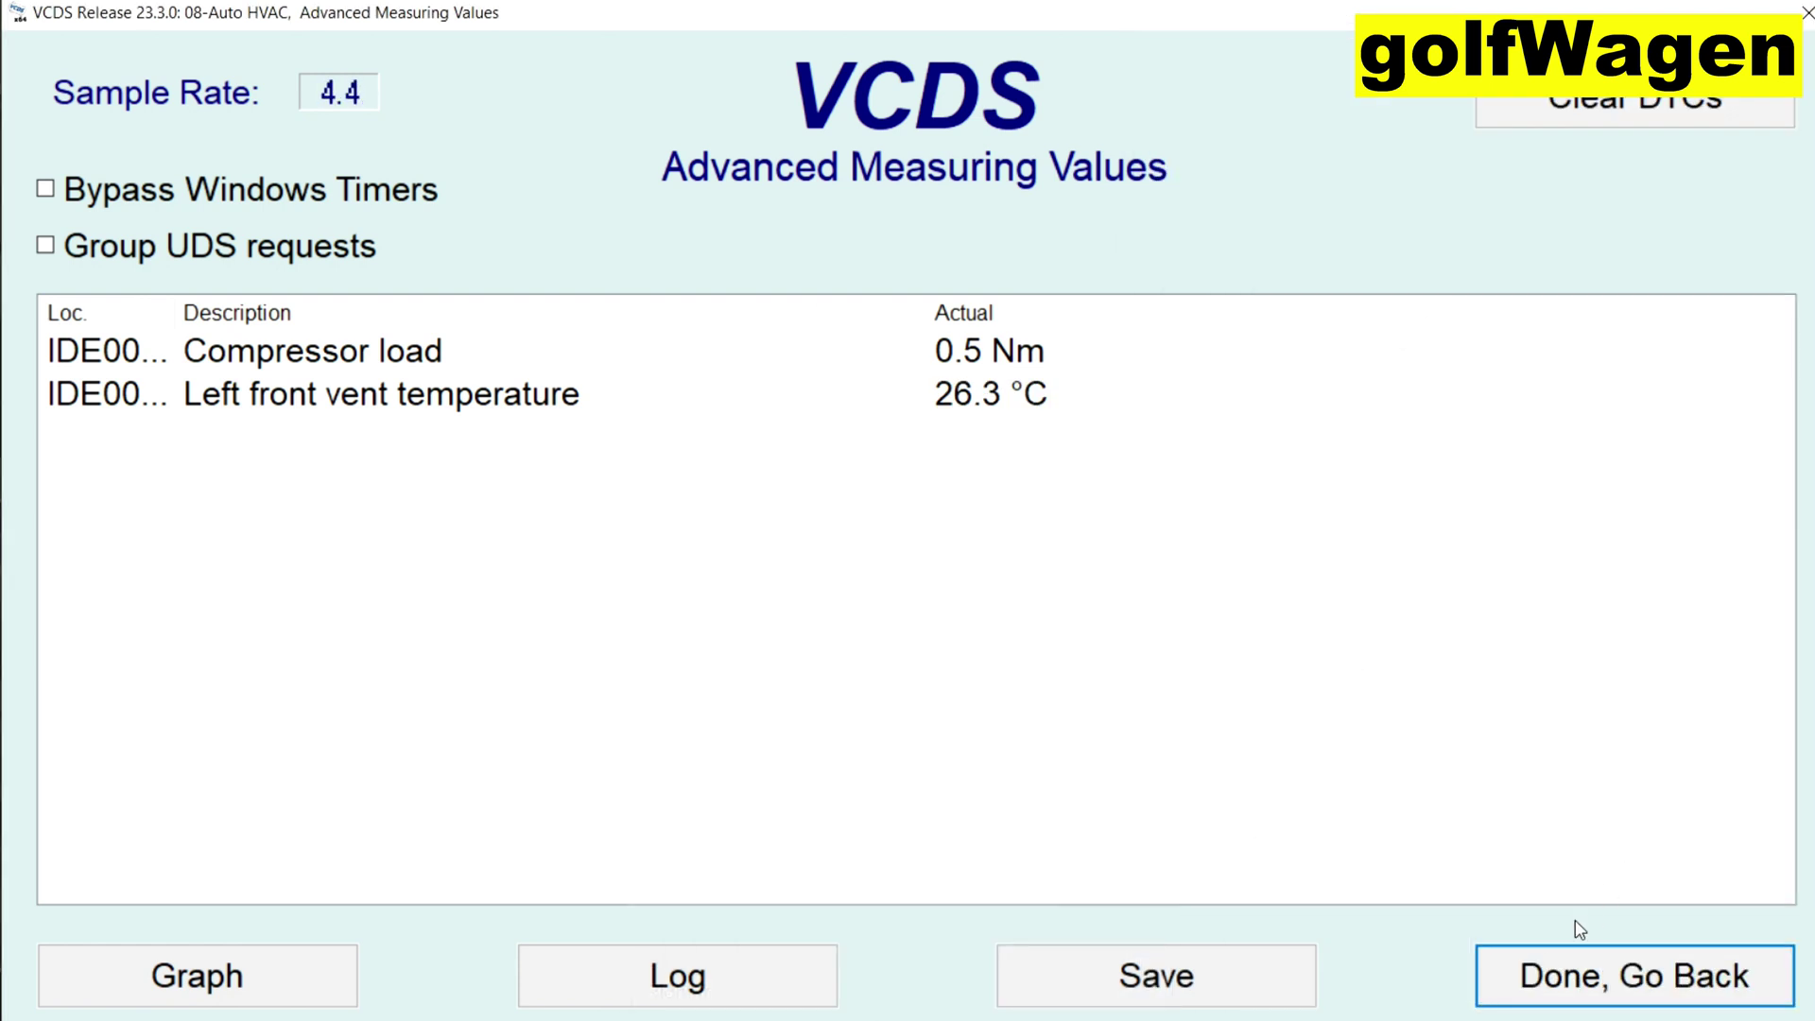
click(1519, 976)
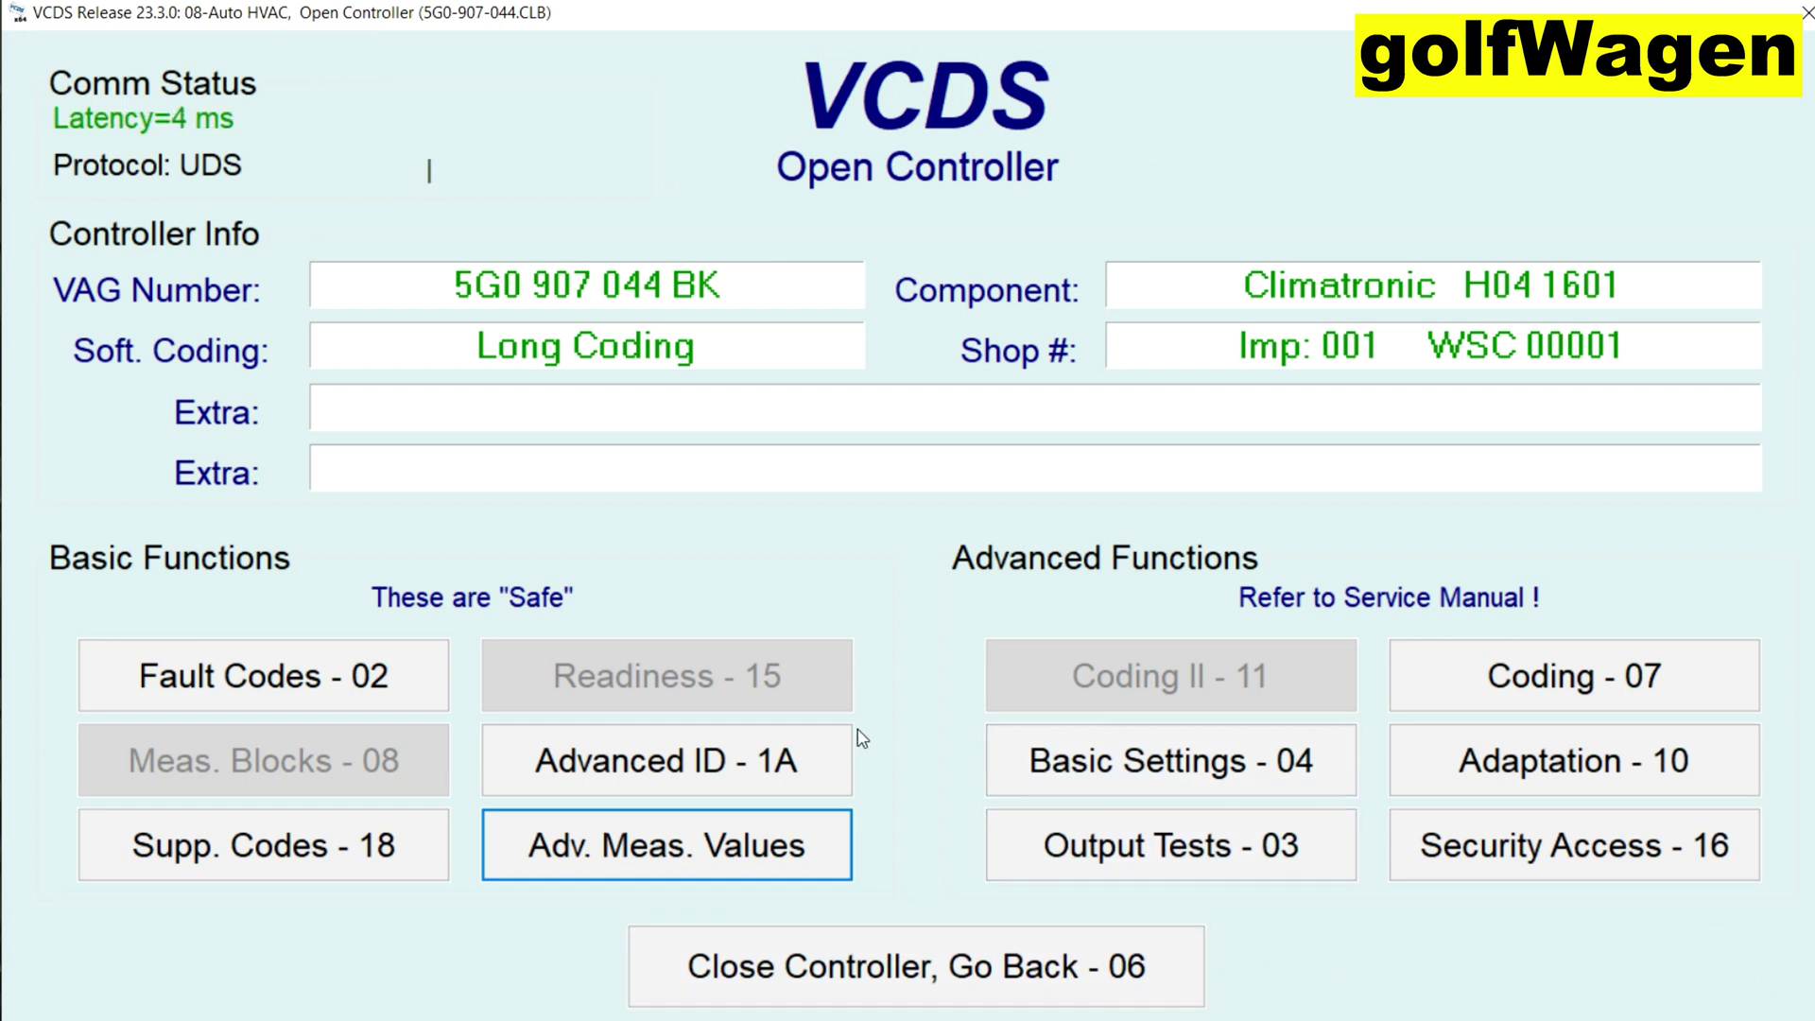
- Examine the module's advanced identification data, and close the Auto HVAC controller
click(792, 754)
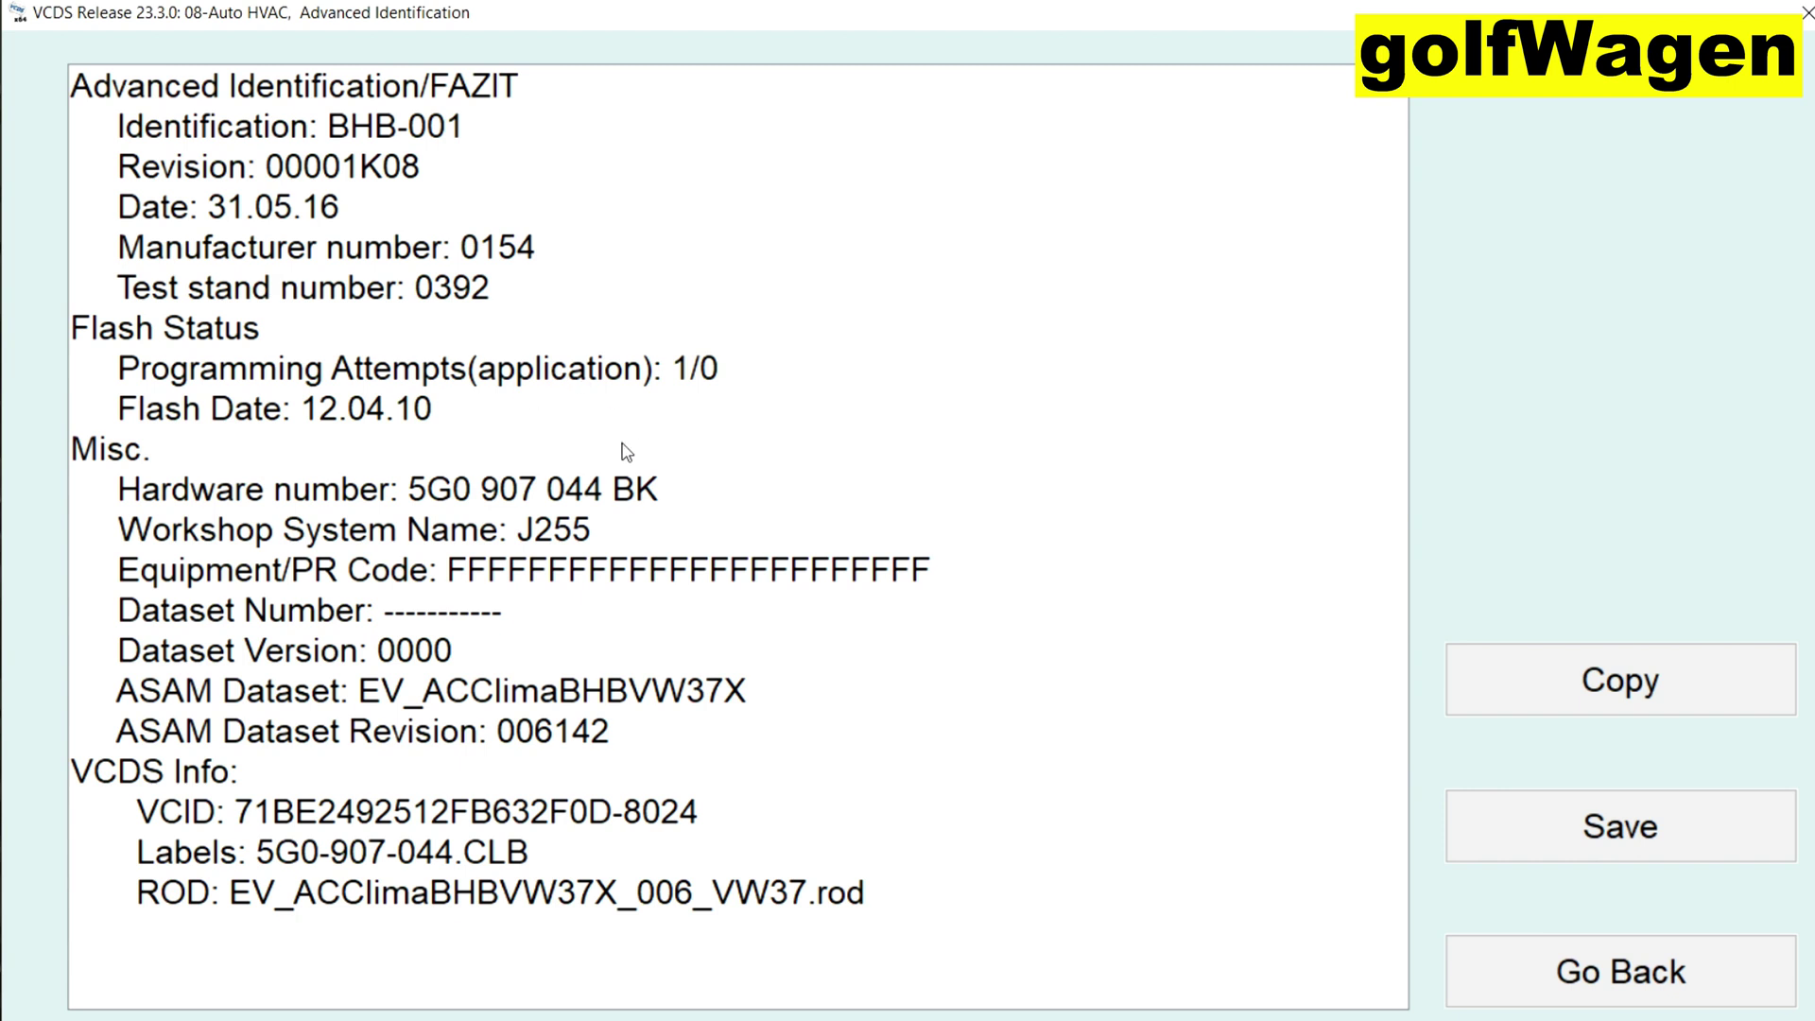
click(1512, 976)
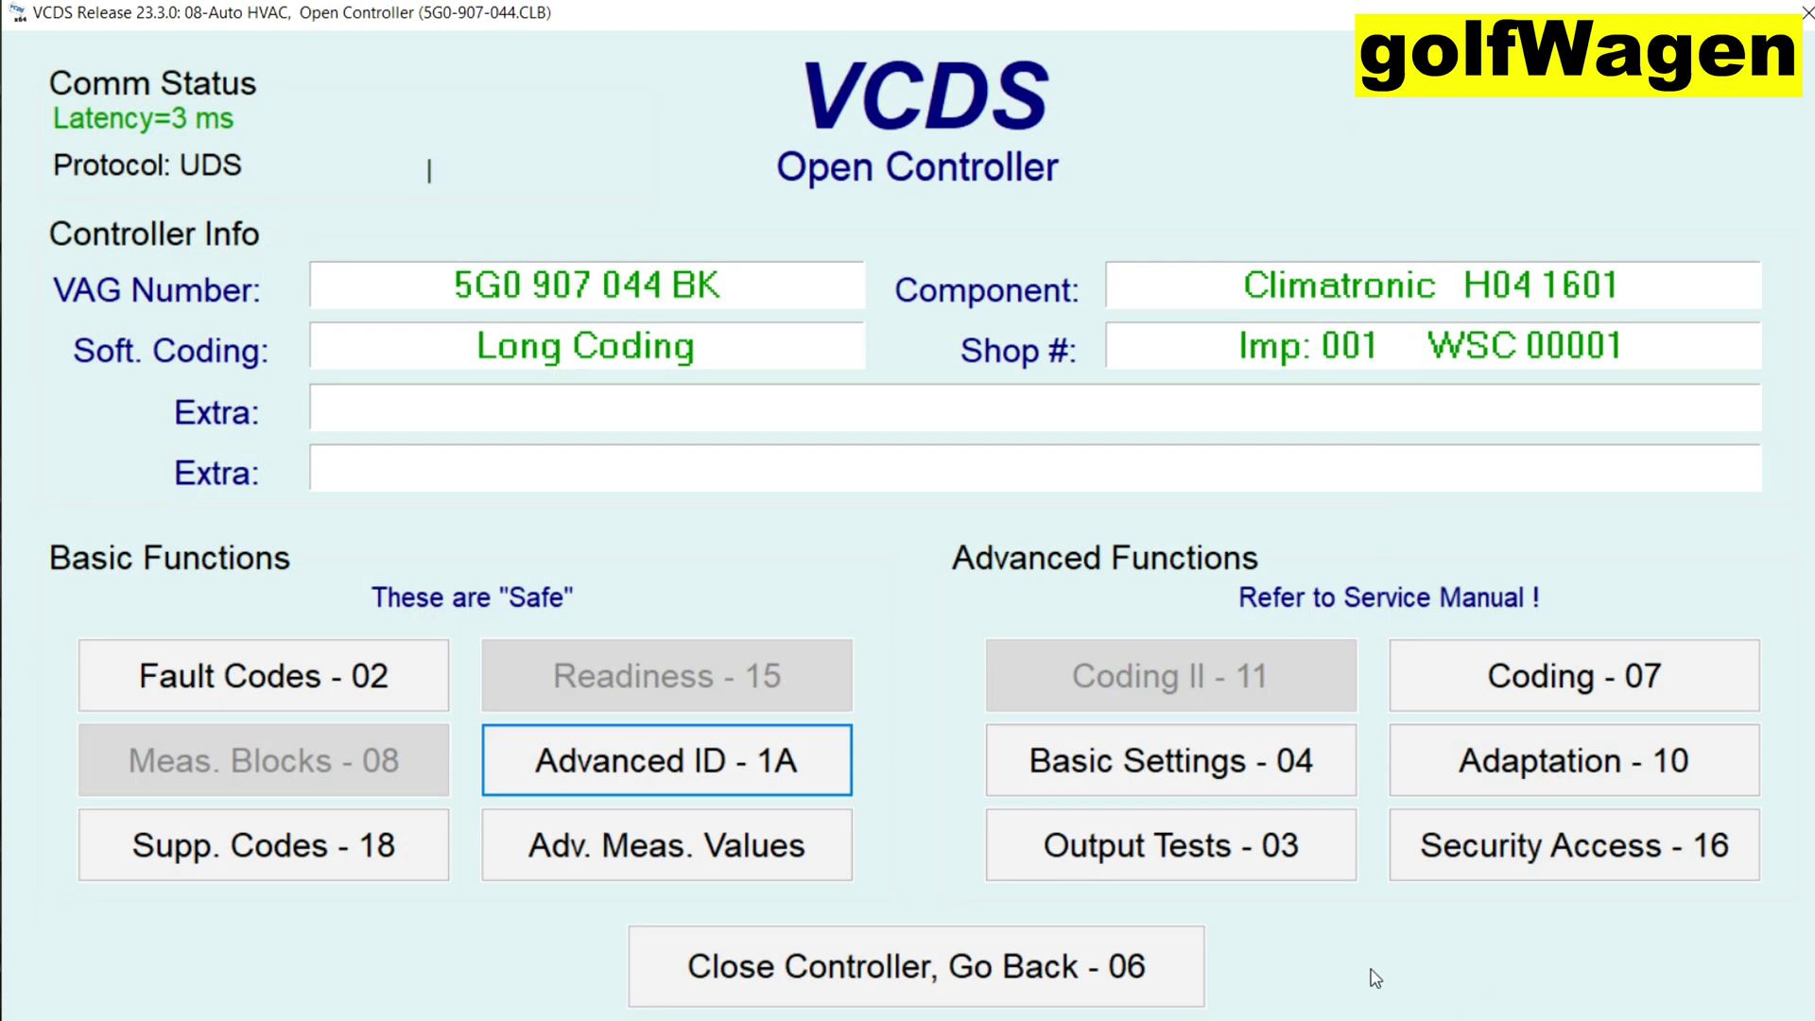
click(1173, 973)
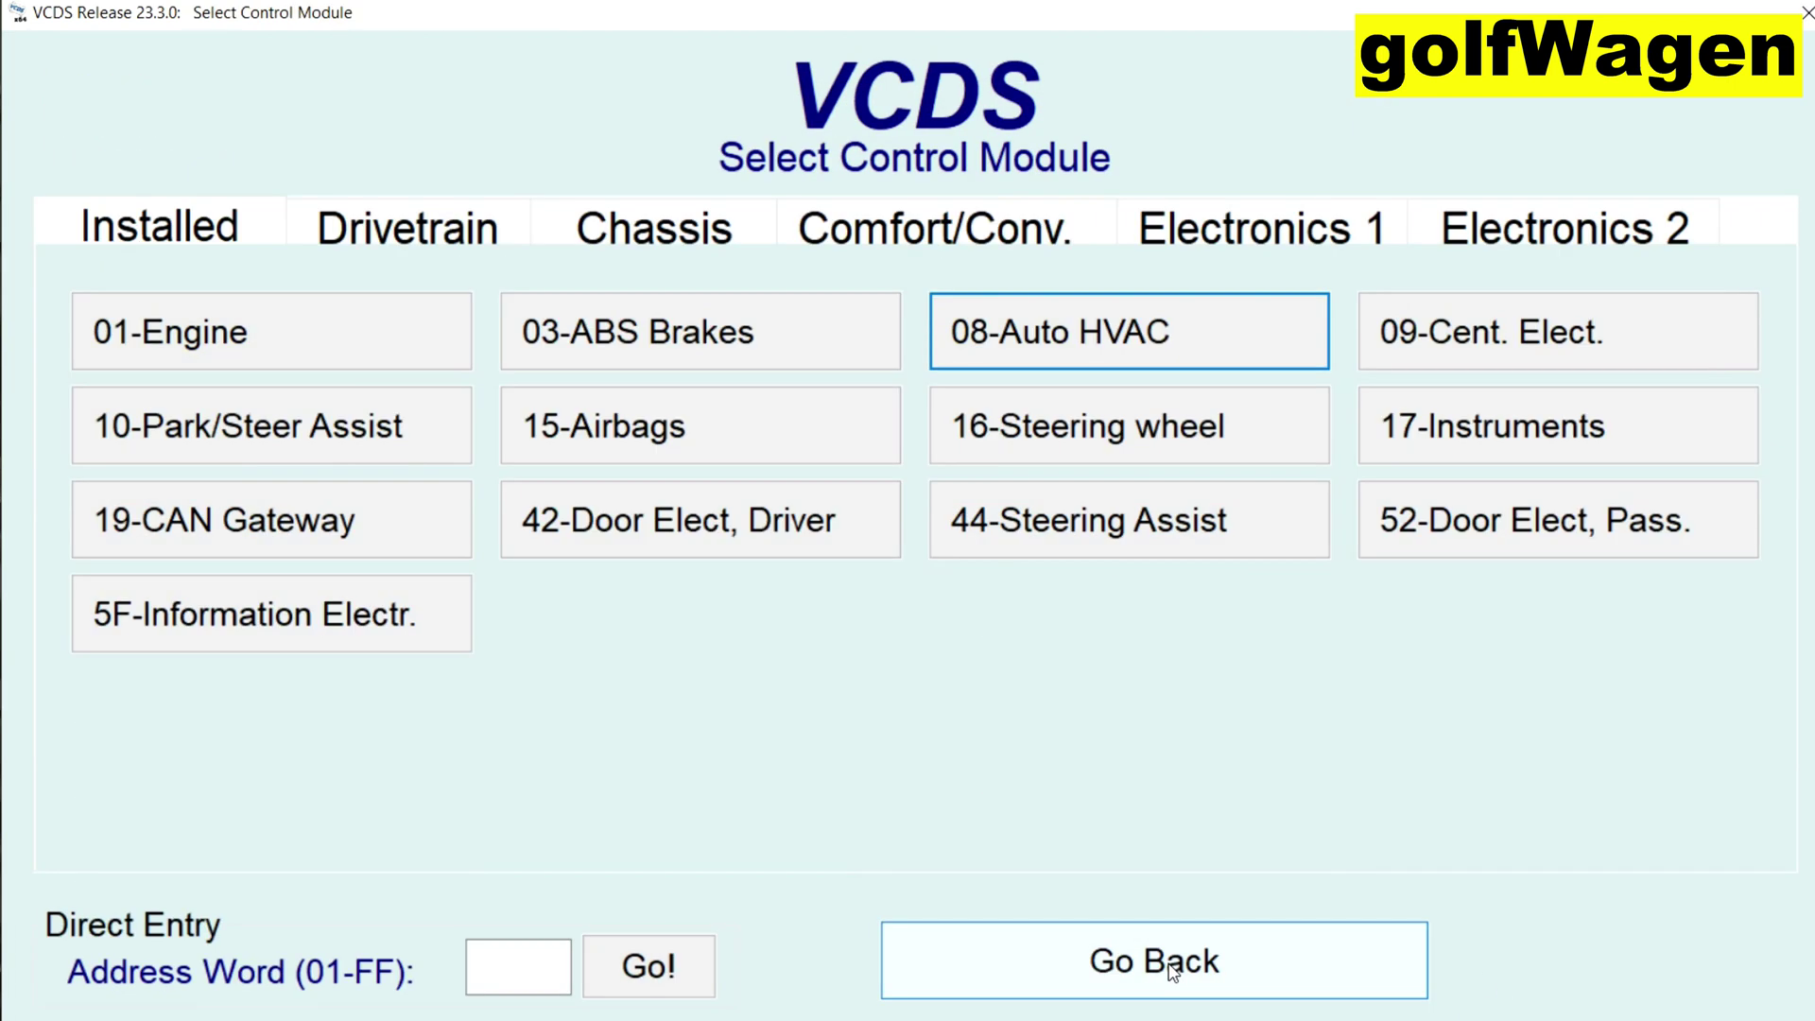